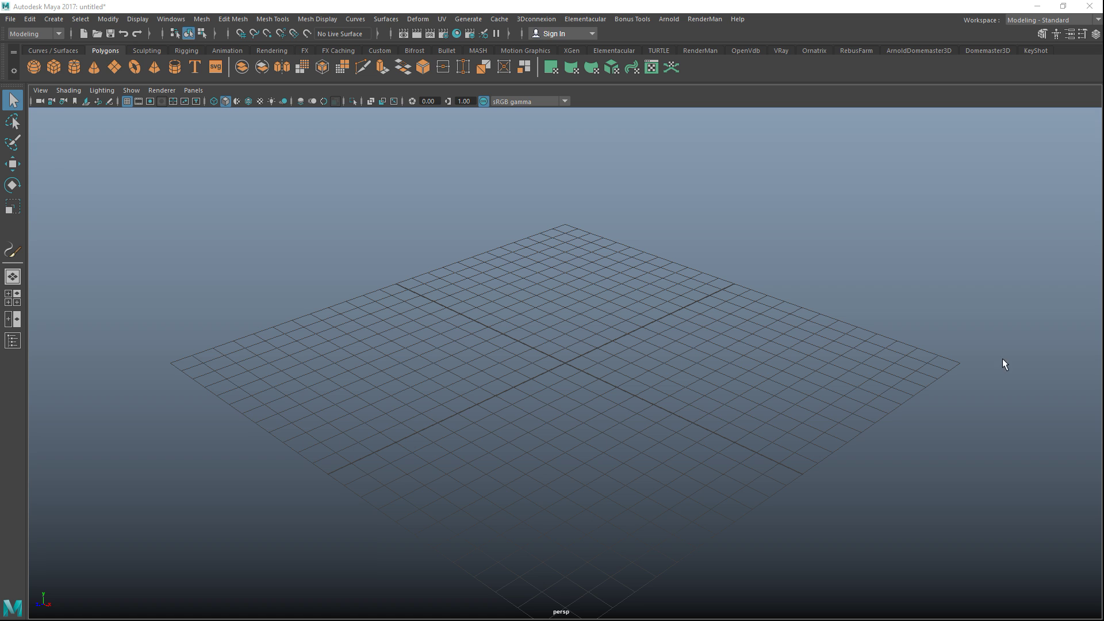
Create a polygon plane at the origin and scale it uniformly until it covers the whole grid
left_click(114, 67)
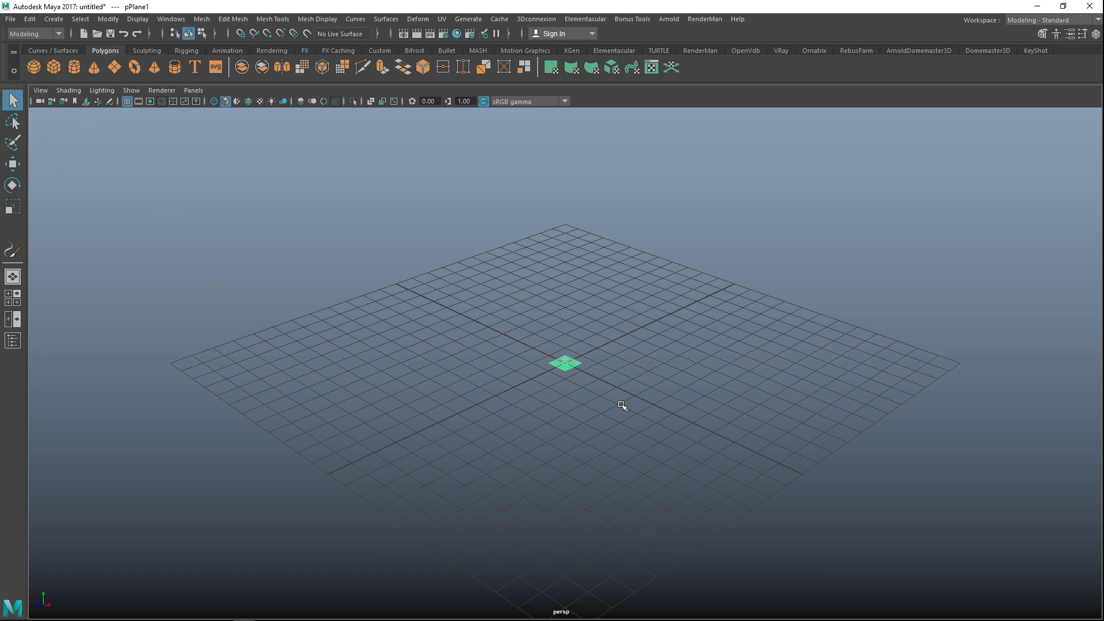
key("r")
left_click_drag(566, 366, 942, 417)
mouse_move(673, 439)
left_mouse_down("alt")
mouse_move(678, 409)
mouse_move(665, 431)
mouse_move(678, 444)
left_mouse_up("alt")
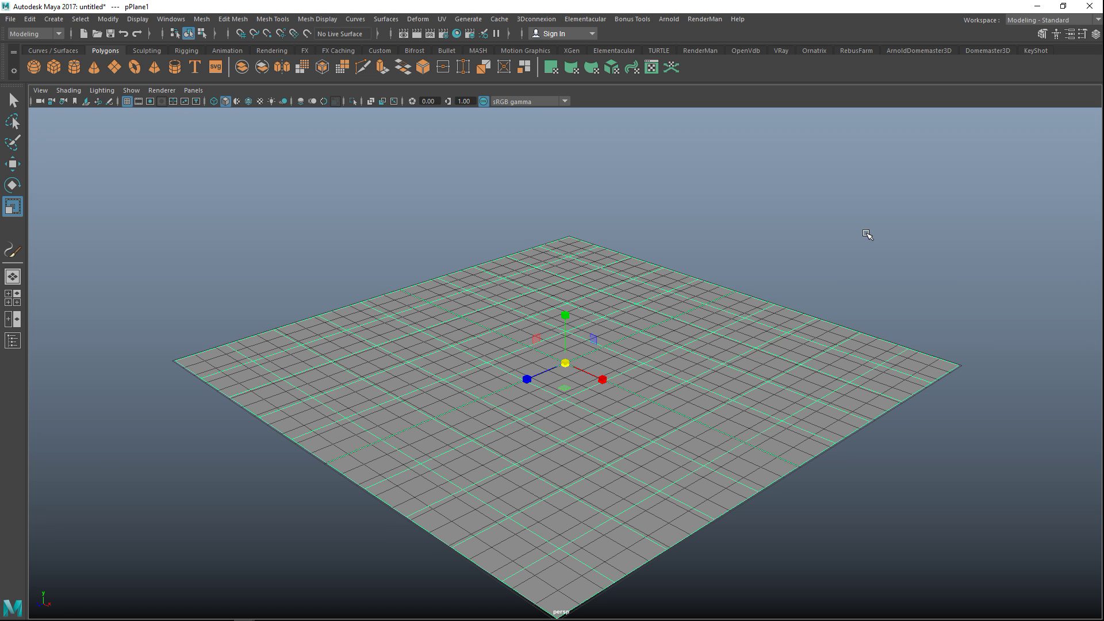
Set the plane's width and height subdivisions to 20 each
key("ctrl+a")
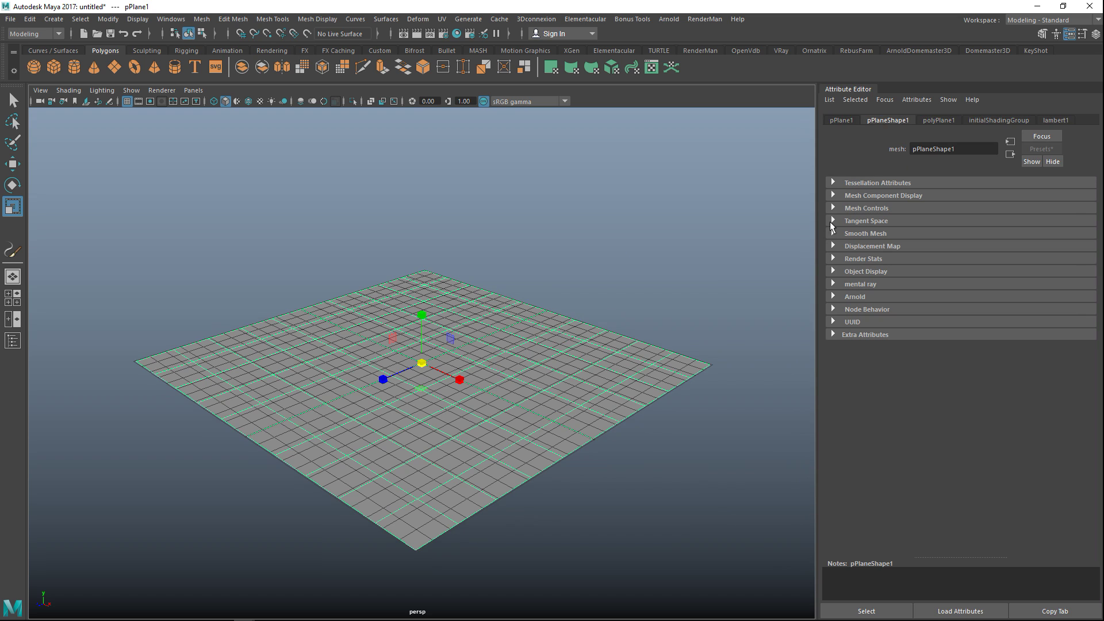
left_click(937, 122)
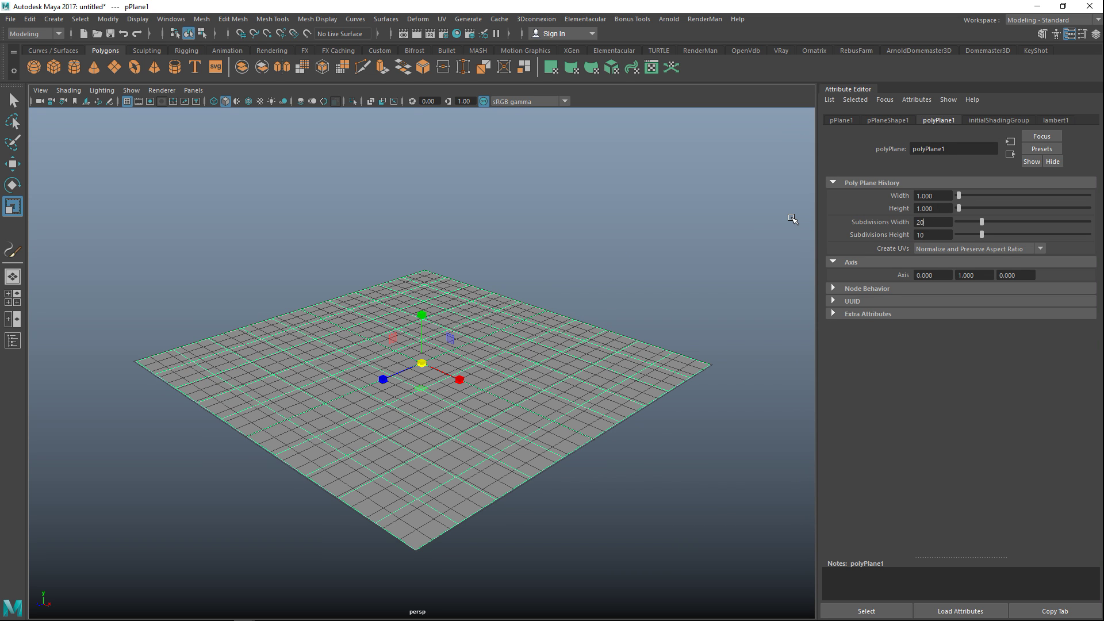
type("20")
key("Tab")
key("Return")
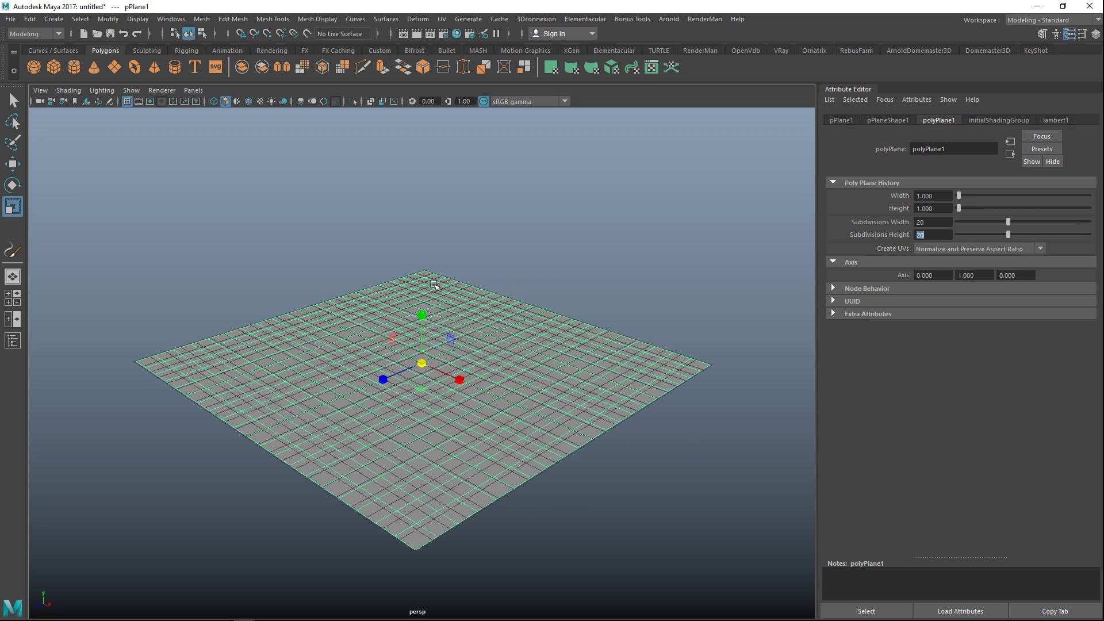
Try raising a group of the plane's vertices behind its centre into a hill with soft selection, and undo the move
right_click_drag(443, 291, 391, 268)
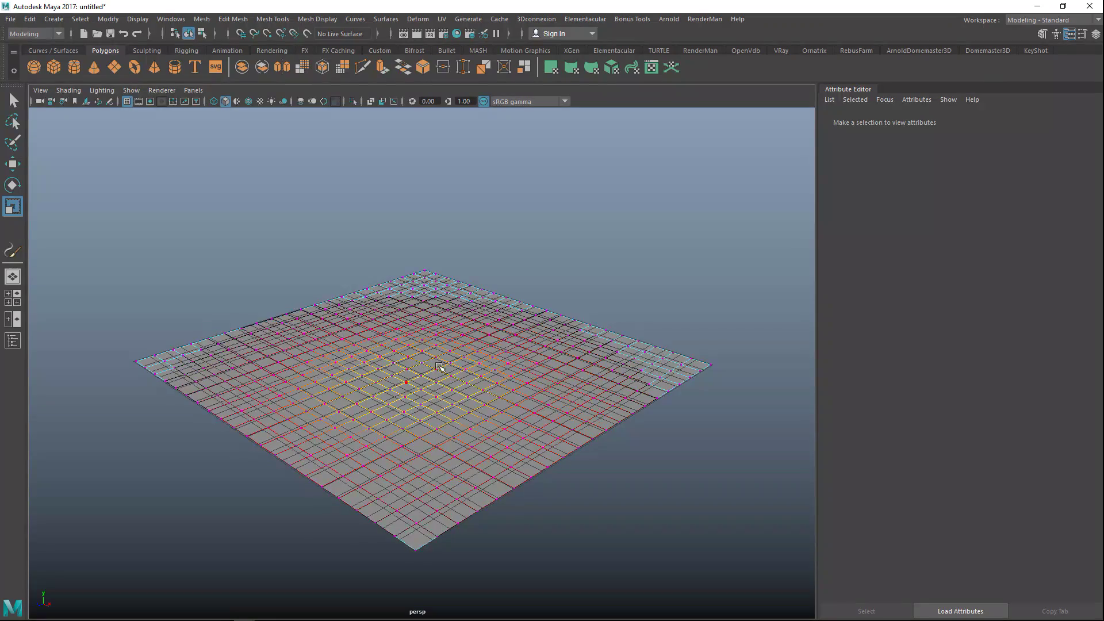
key("b")
key("b")
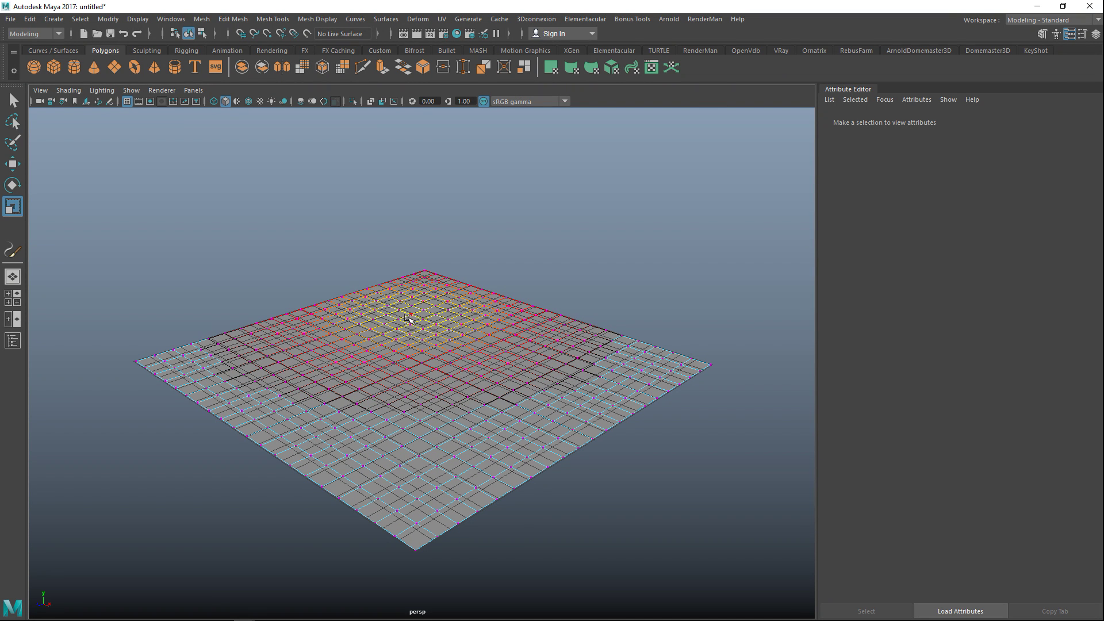
left_click(435, 335)
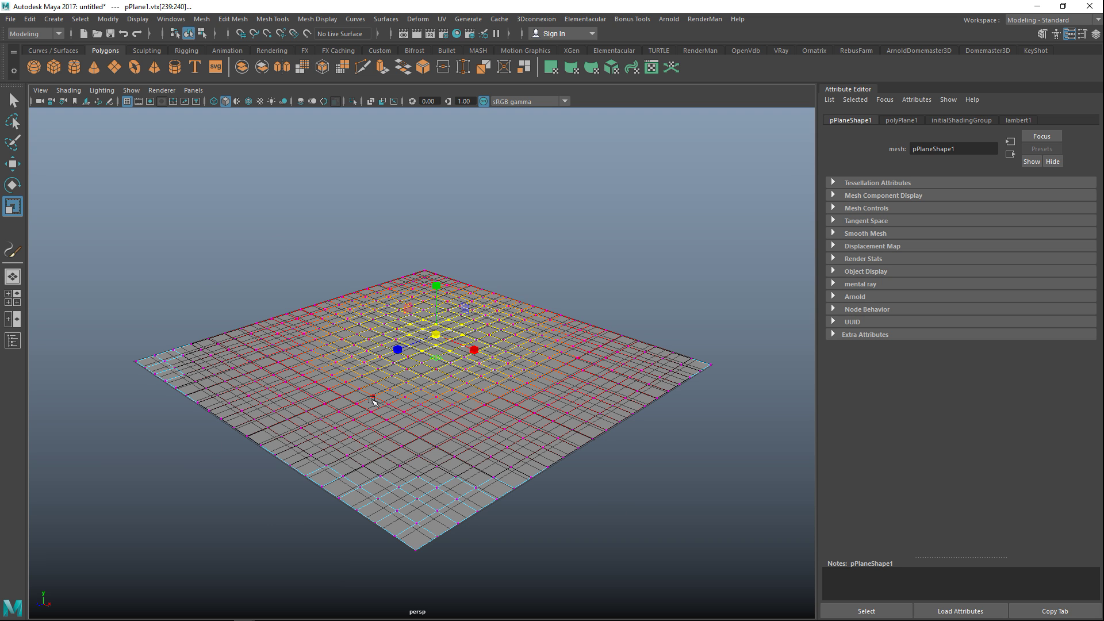
key("w")
left_click_drag(444, 286, 437, 193)
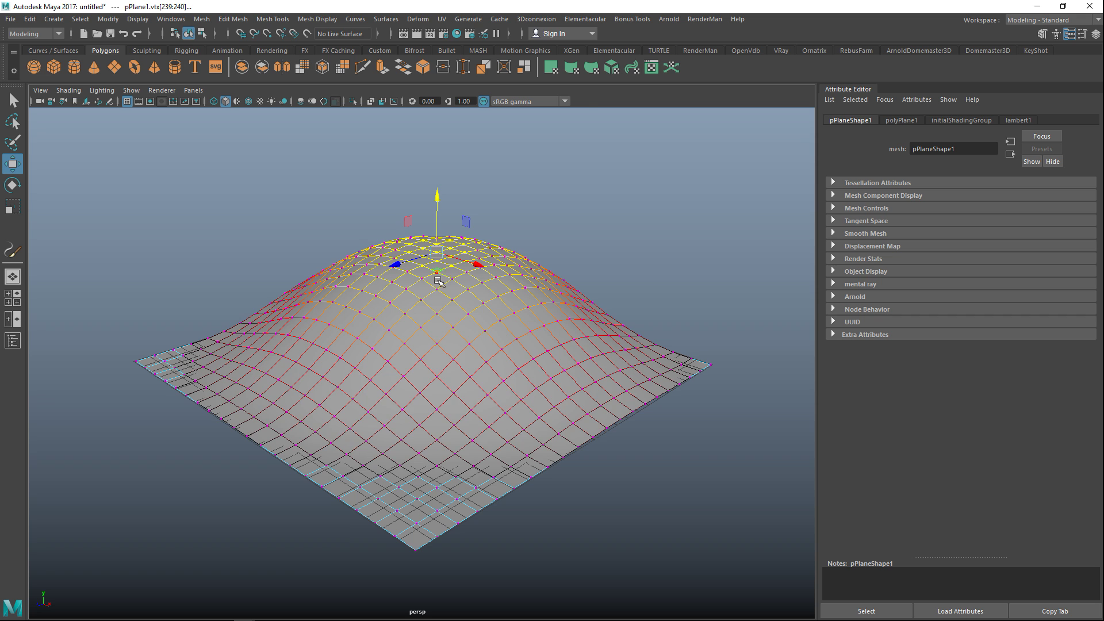
key("ctrl+z")
Try raising the same vertices with soft selection turned off, and undo the move
key("b")
left_click_drag(435, 276, 436, 191)
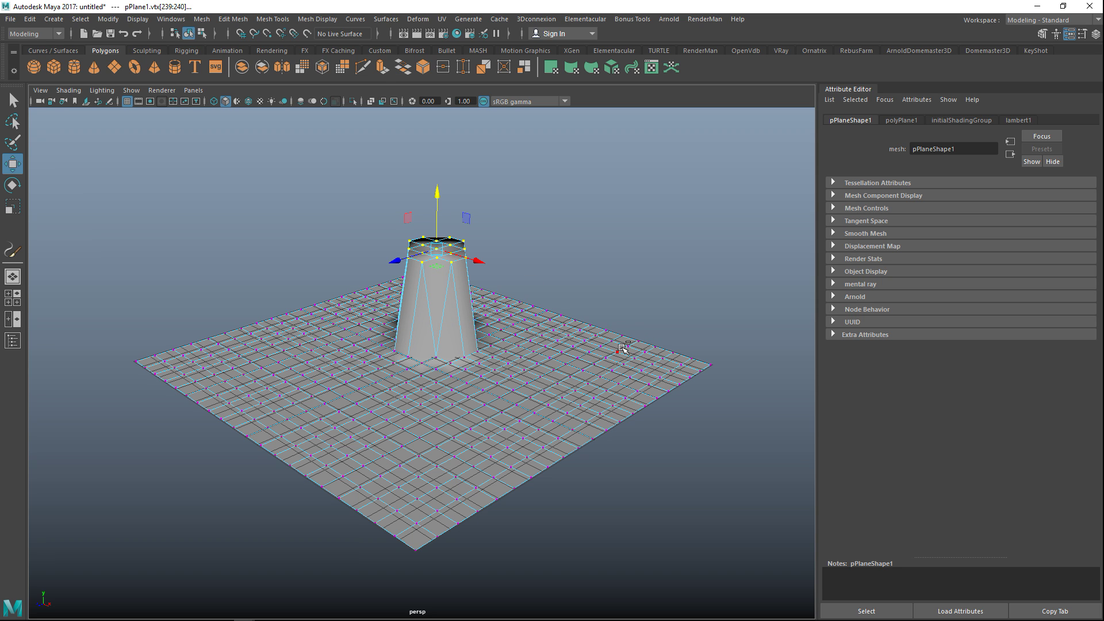
key("ctrl+z")
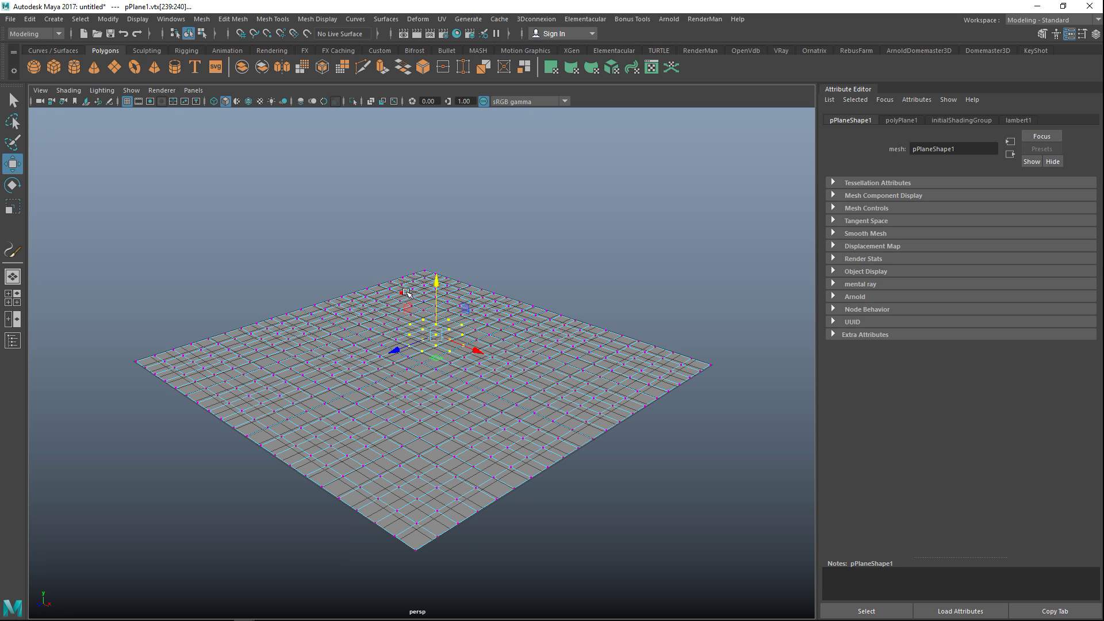
Turn soft selection back on for vertex editing and slightly raise vertices near the plane's rear edge and rear corner
right_click_drag(414, 297, 360, 268)
left_click_drag(512, 308, 571, 344)
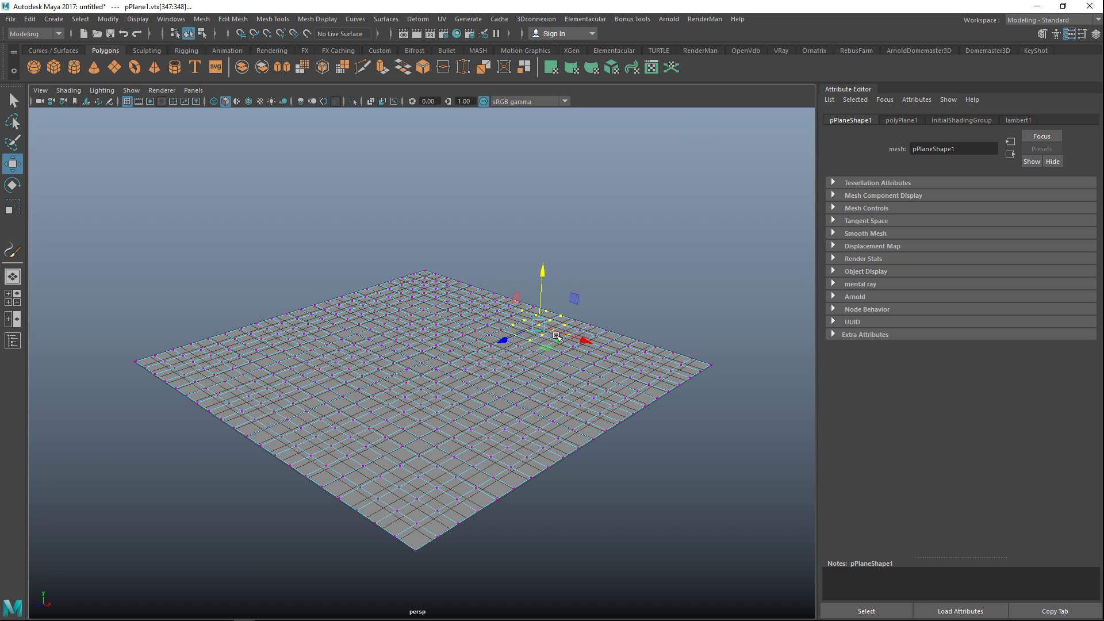
key("b")
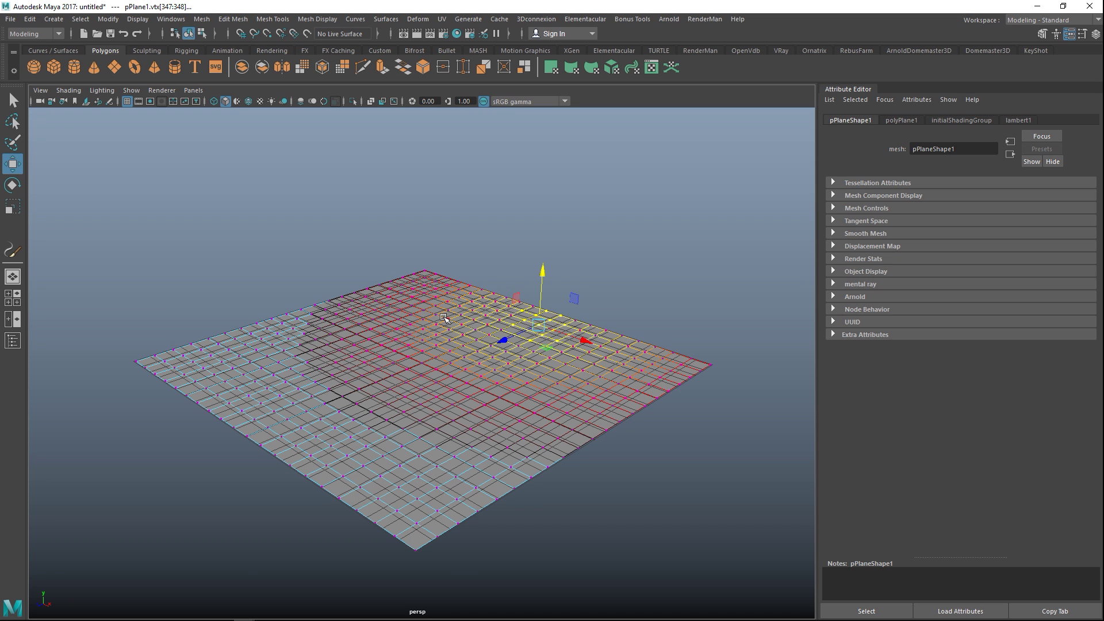
left_click_drag(432, 307, 324, 297)
left_click(429, 295)
left_click_drag(430, 241, 431, 241)
Nudge soft-selected vertices vertically in several other areas of the plane for gentle unevenness, and clear the selection
left_click_drag(287, 338, 364, 378)
left_click_drag(327, 303, 327, 299)
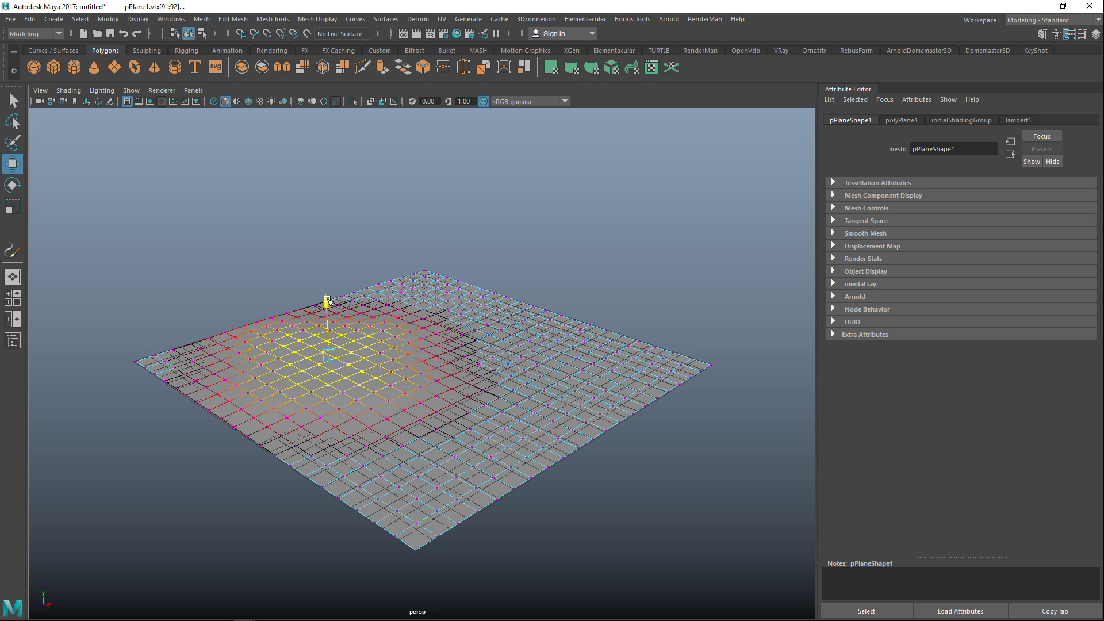
left_click(470, 429)
left_click_drag(468, 380, 469, 376)
left_click_drag(596, 367, 644, 388)
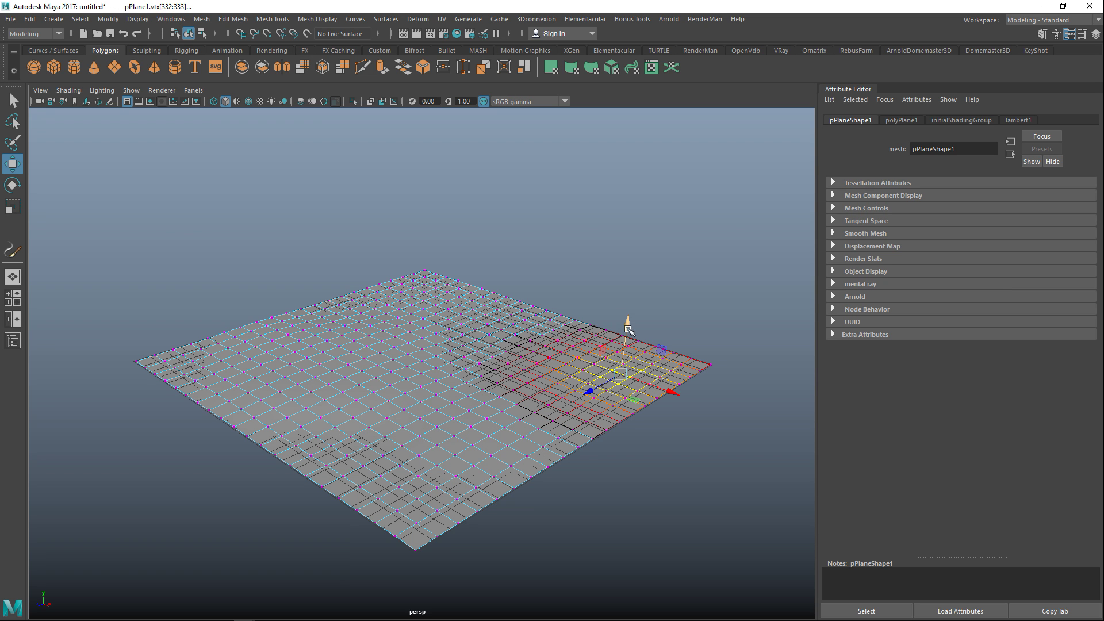
left_click_drag(522, 320, 556, 327)
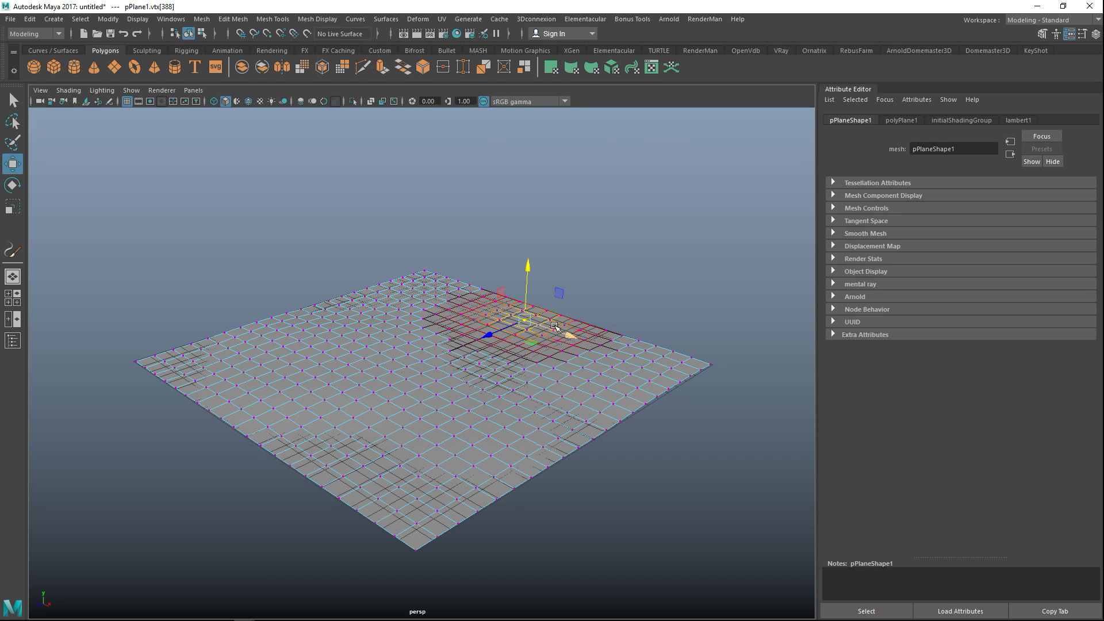
left_click_drag(411, 475, 431, 462)
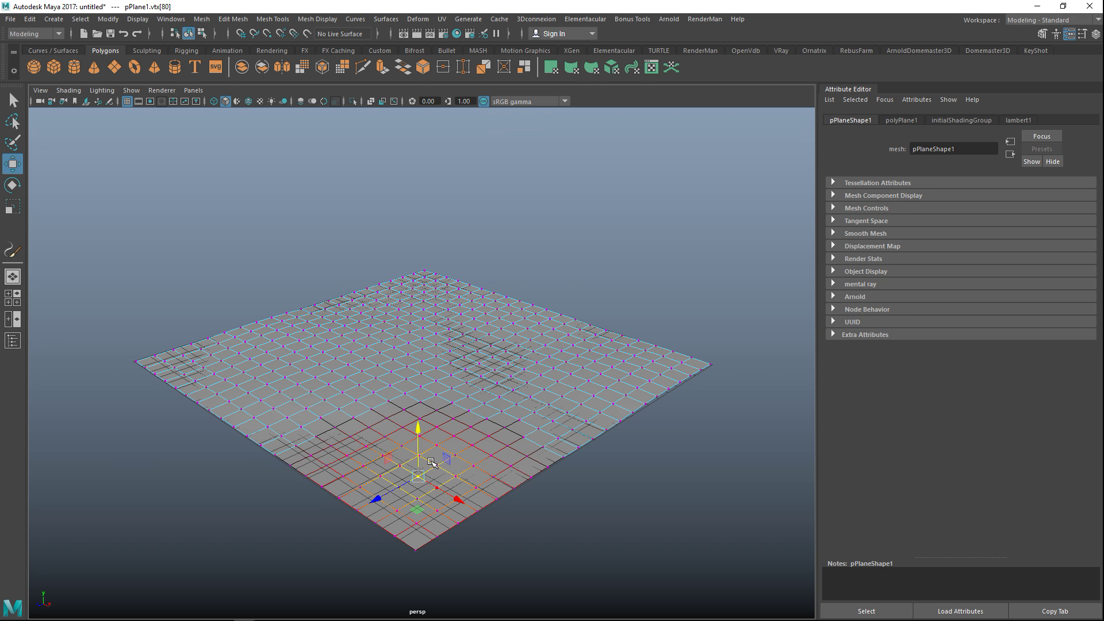
left_click(560, 268)
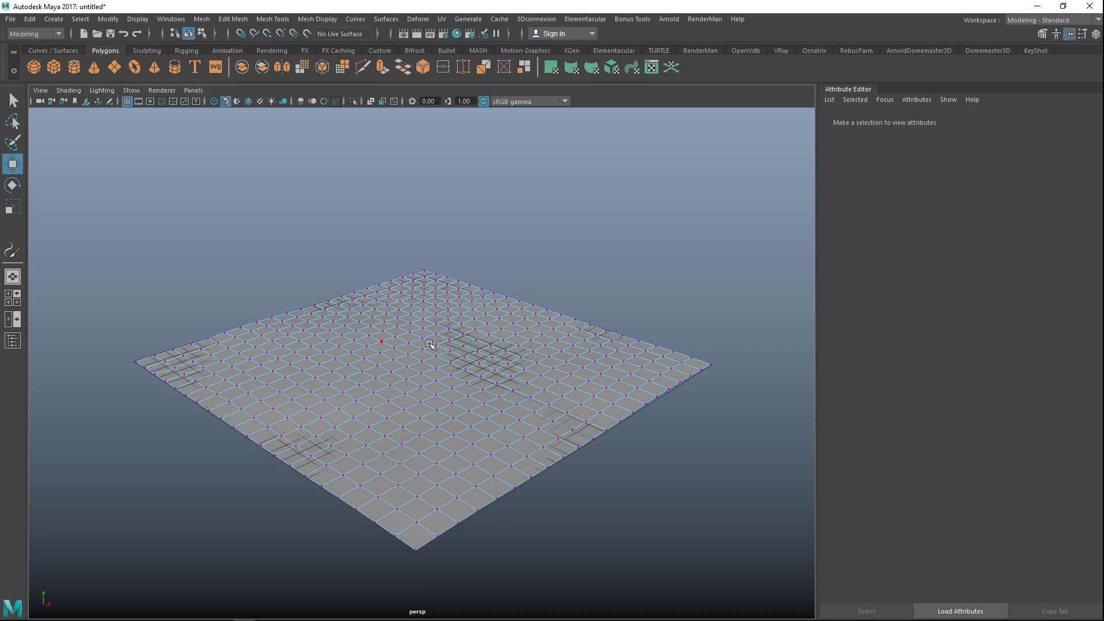
Hide the viewport grid, return the plane to object mode and select it
scroll(431, 344, "down", 3)
scroll(540, 383, "up", 2)
left_click_drag(574, 397, 599, 473, "alt")
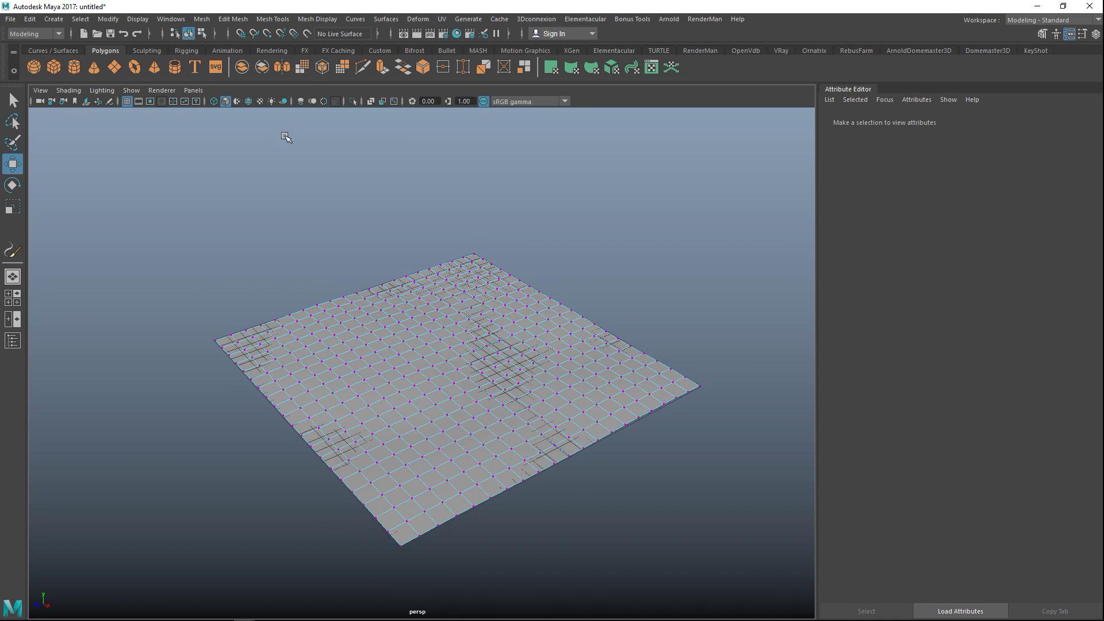
left_click(136, 18)
left_click(171, 44)
left_click_drag(482, 447, 552, 532, "alt")
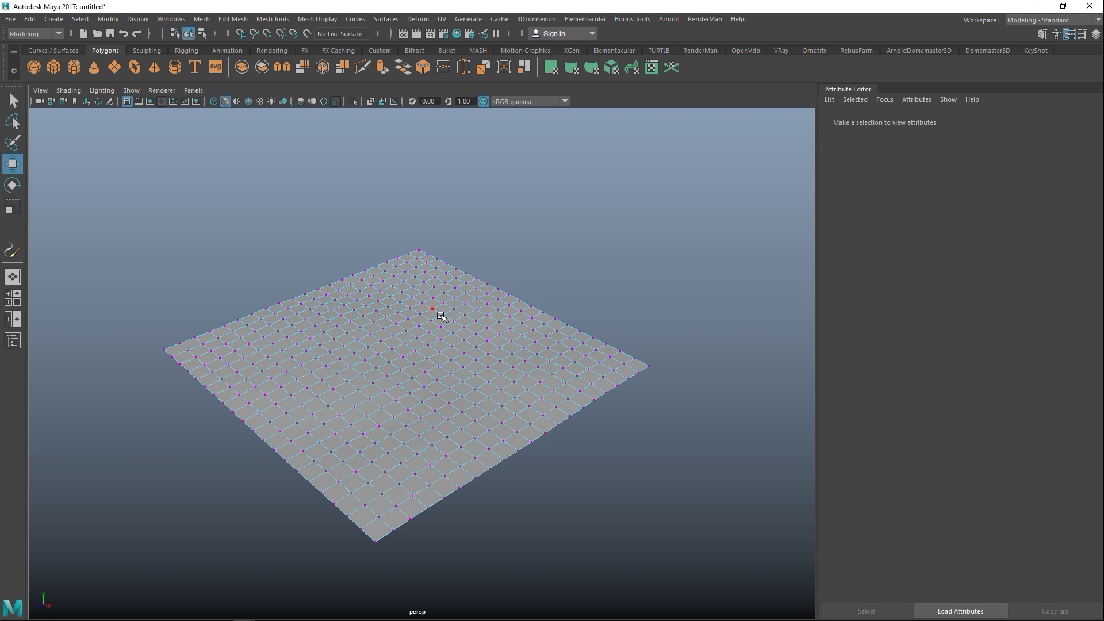
right_click_drag(437, 303, 494, 247)
left_click(505, 331)
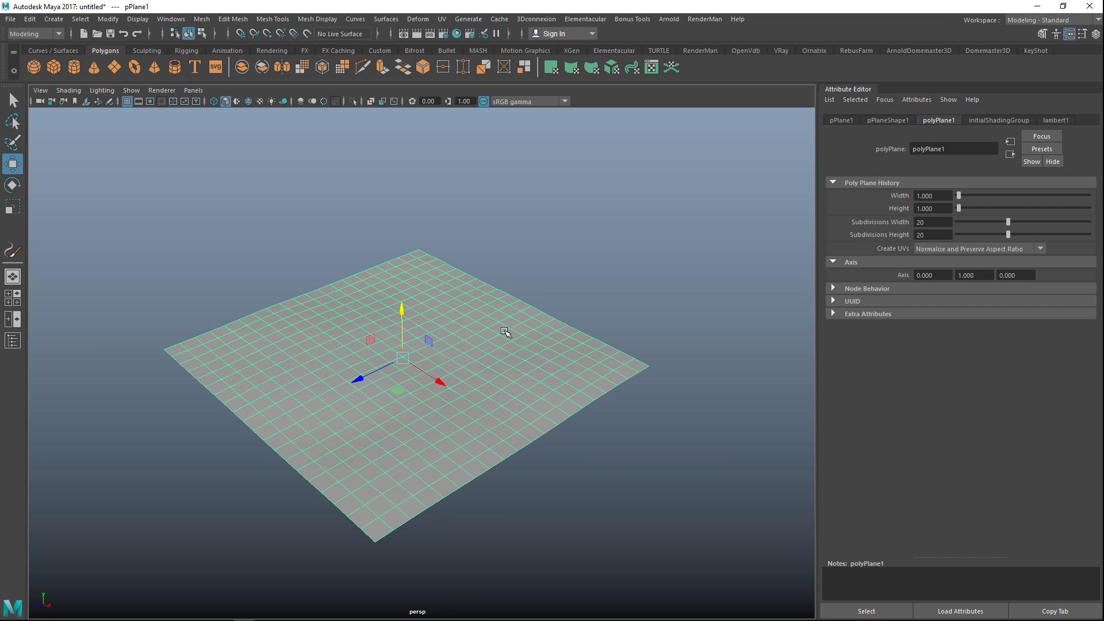
Inspect the plane's UV layout in the UV Editor and close the editor
left_click(443, 20)
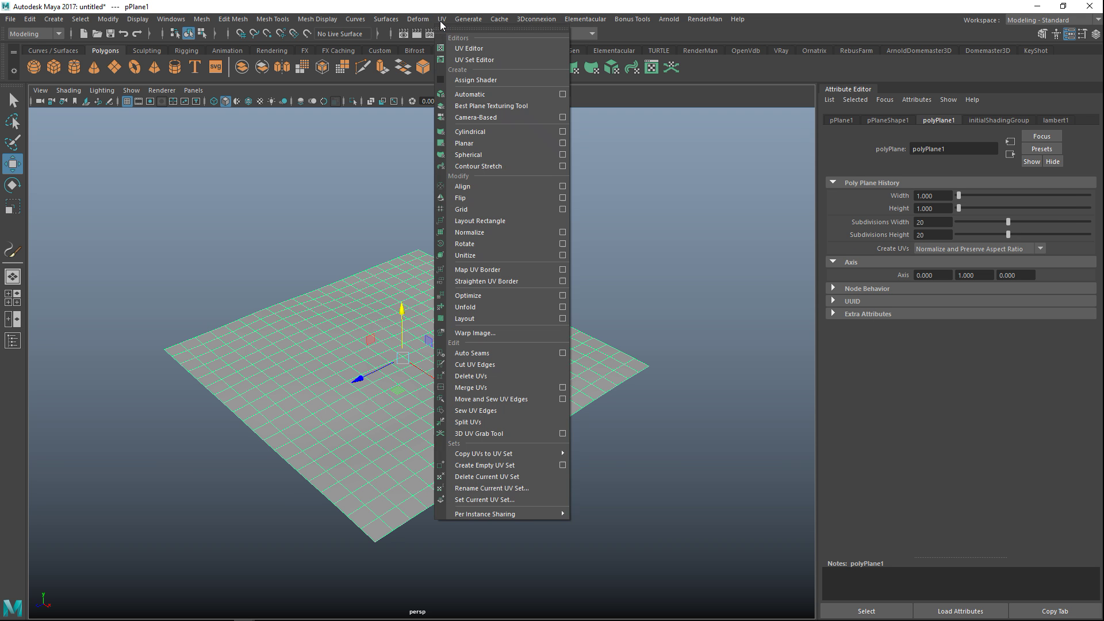
left_click(482, 51)
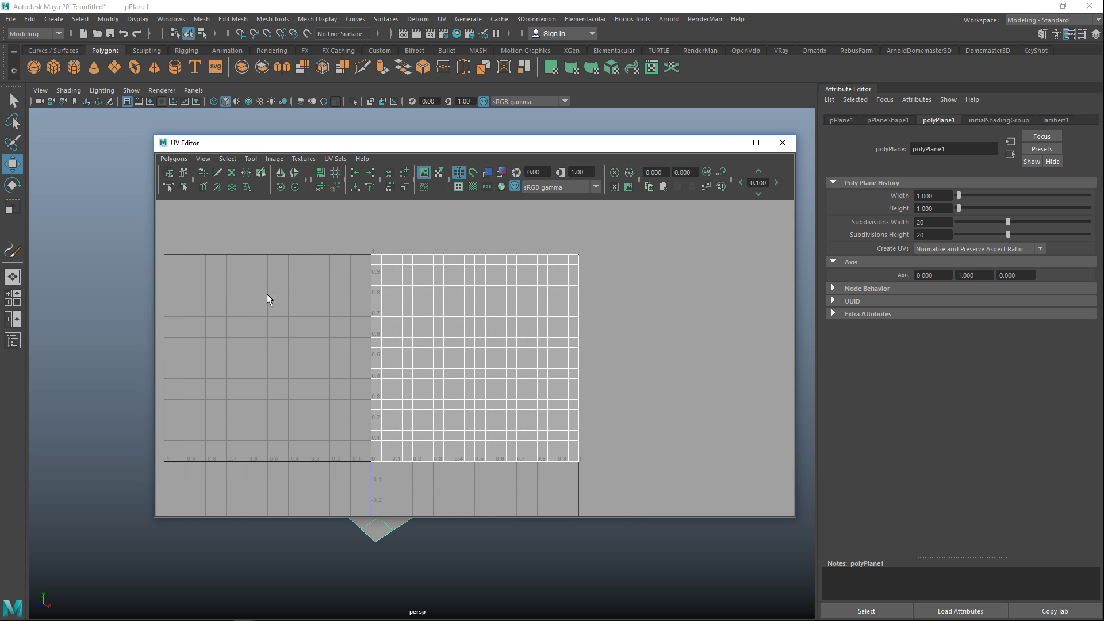
left_click(783, 142)
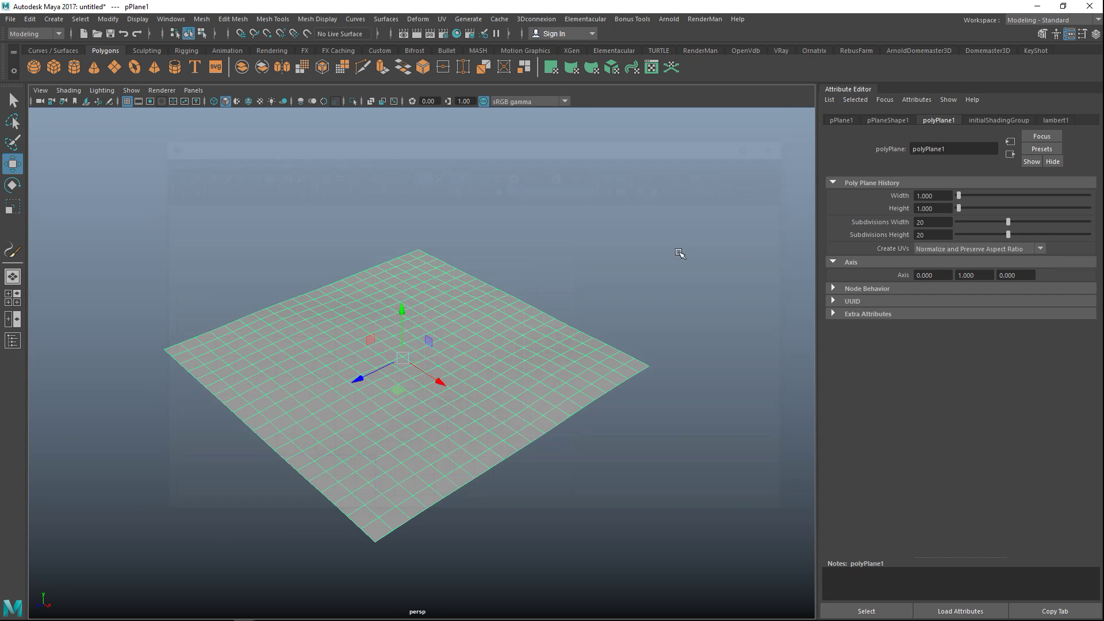
Assign a new Lambert material to the plane and connect a File texture to its Color
right_click(459, 343)
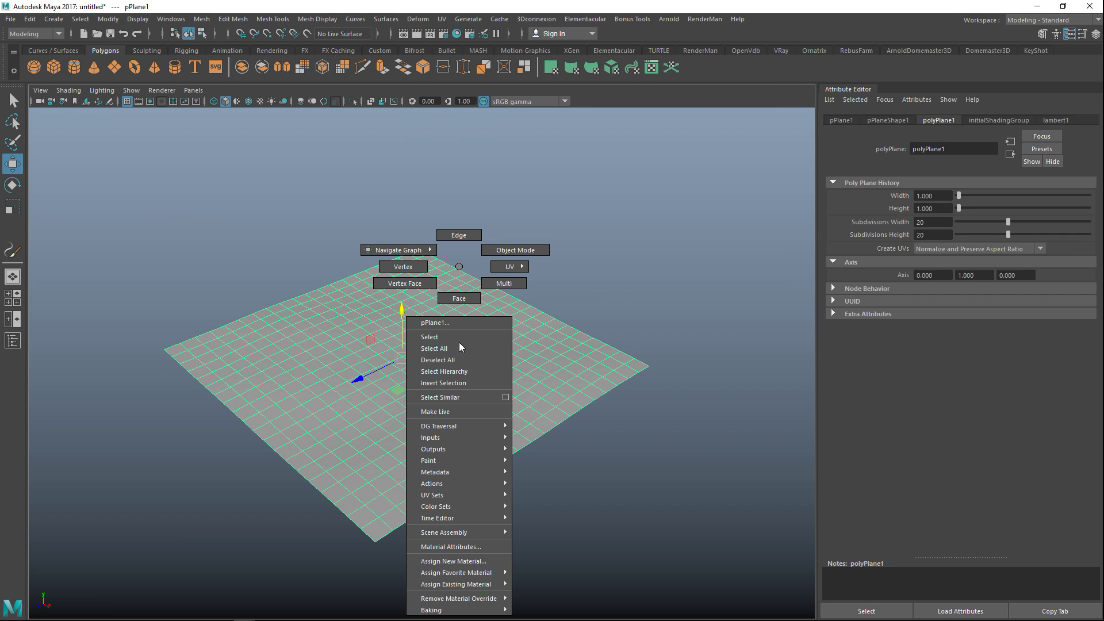
left_click(467, 561)
left_click(474, 311)
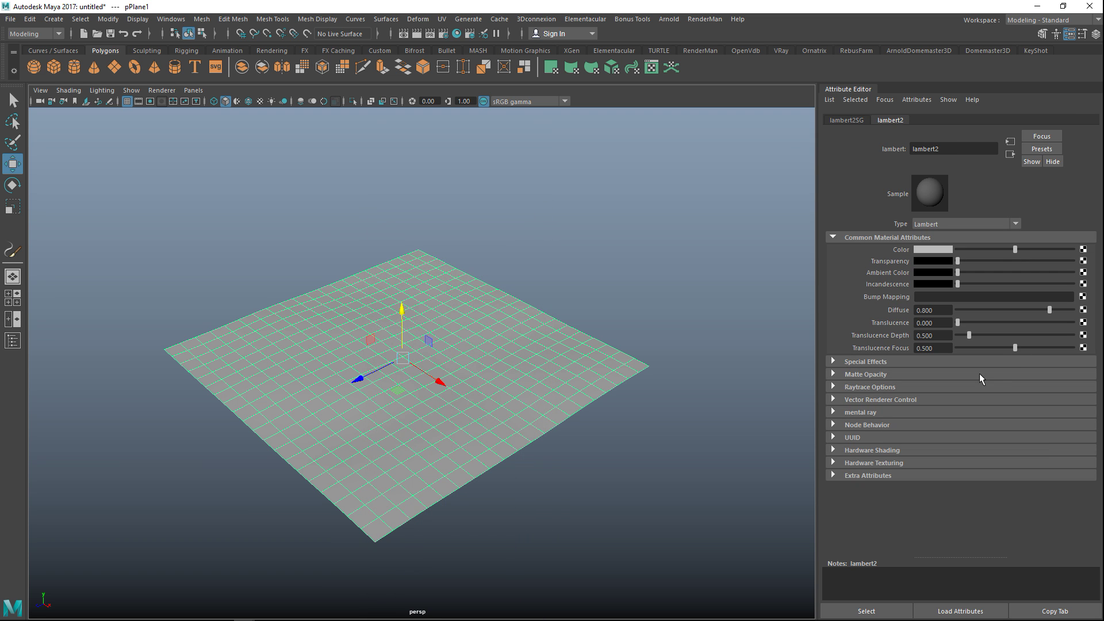
left_click(1085, 252)
left_click(510, 265)
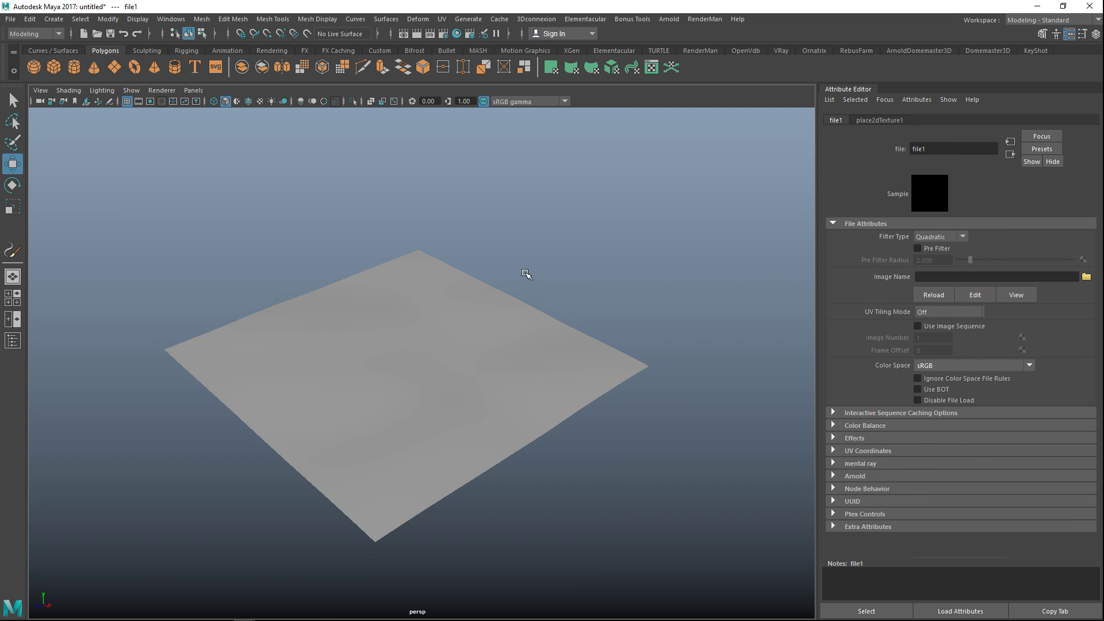
Load grass.jpg from the Desktop folder as the texture image and turn on textured display in the viewport
left_click(1087, 278)
left_click(124, 200)
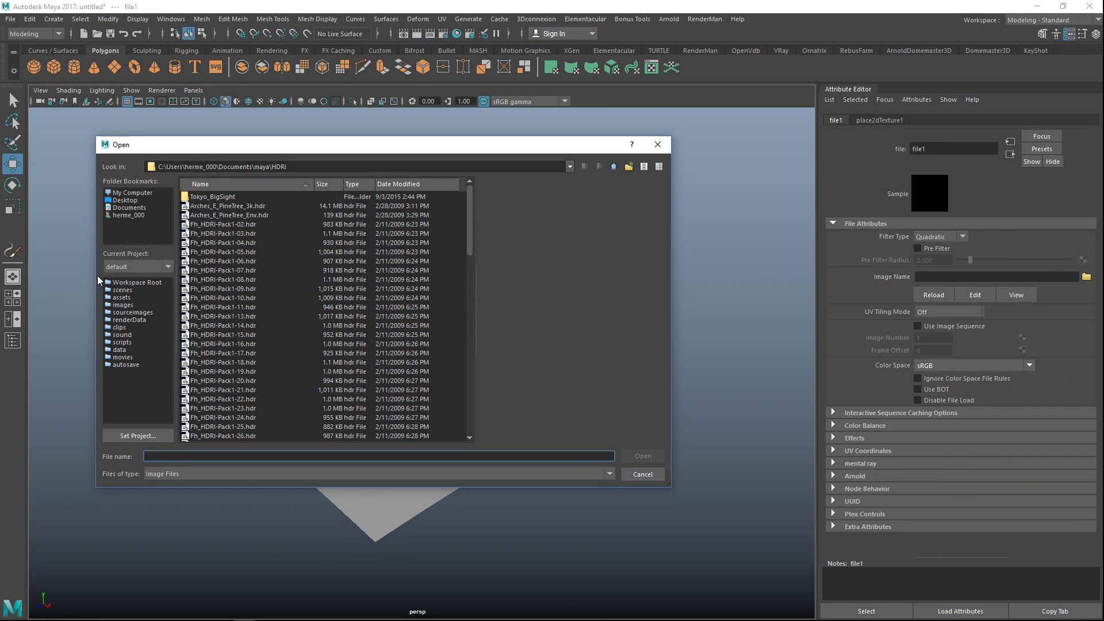
scroll(361, 301, "down", 1)
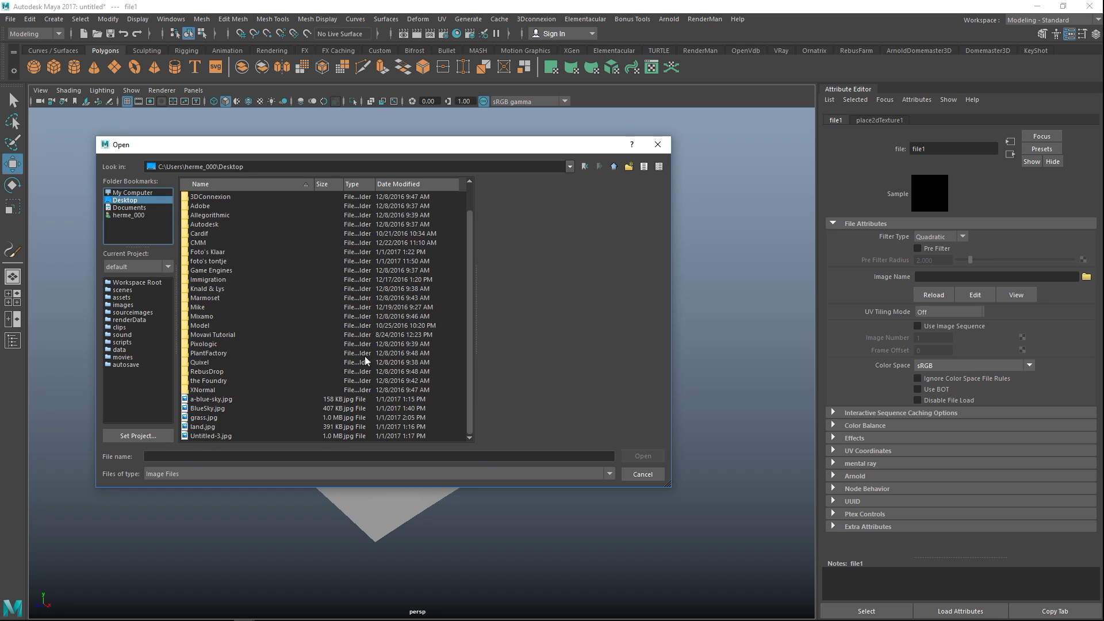
left_click(221, 419)
left_click(643, 456)
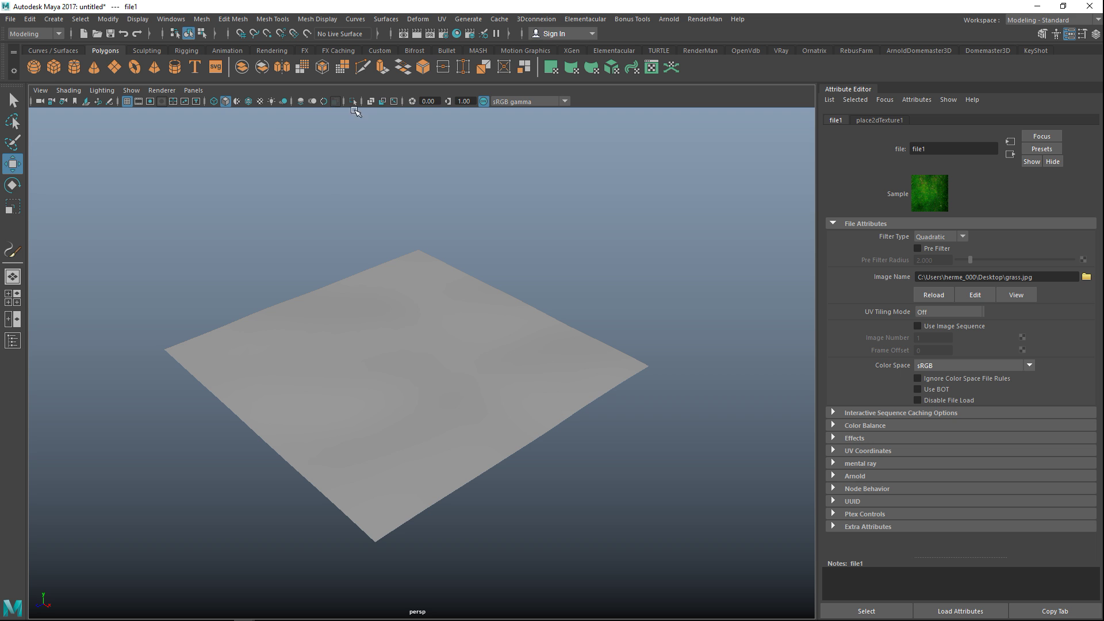
left_click(259, 102)
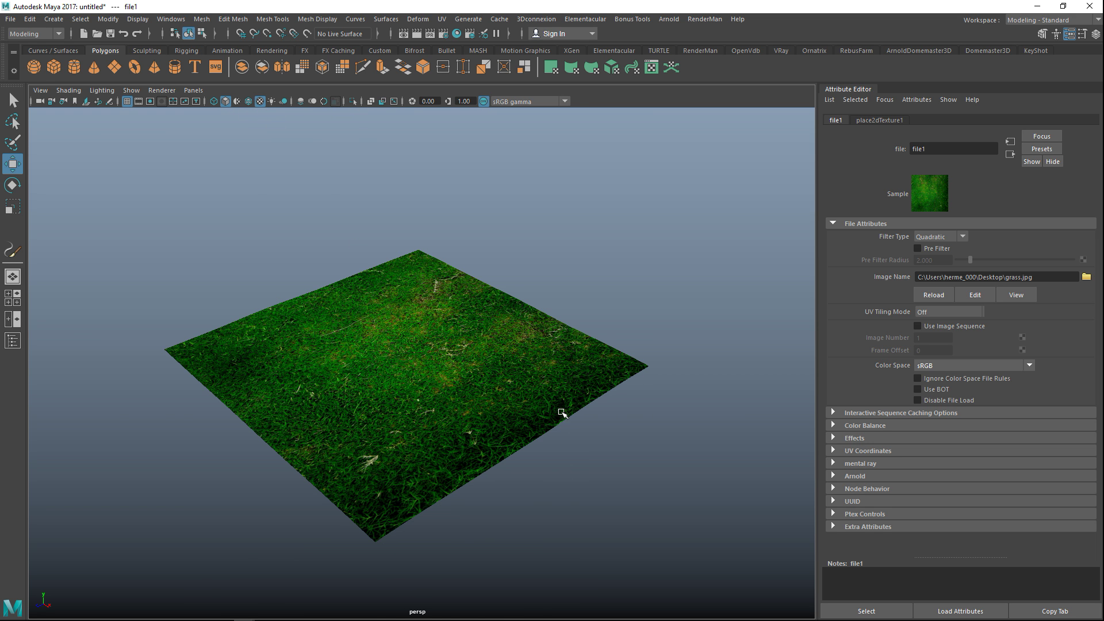
left_click_drag(565, 515, 540, 518, "alt")
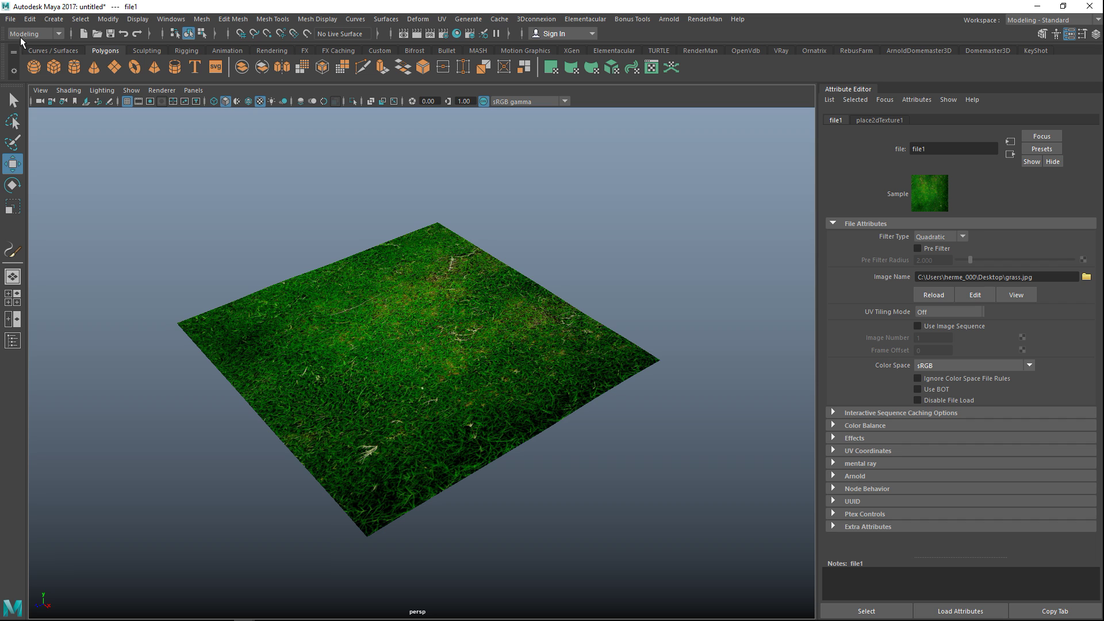
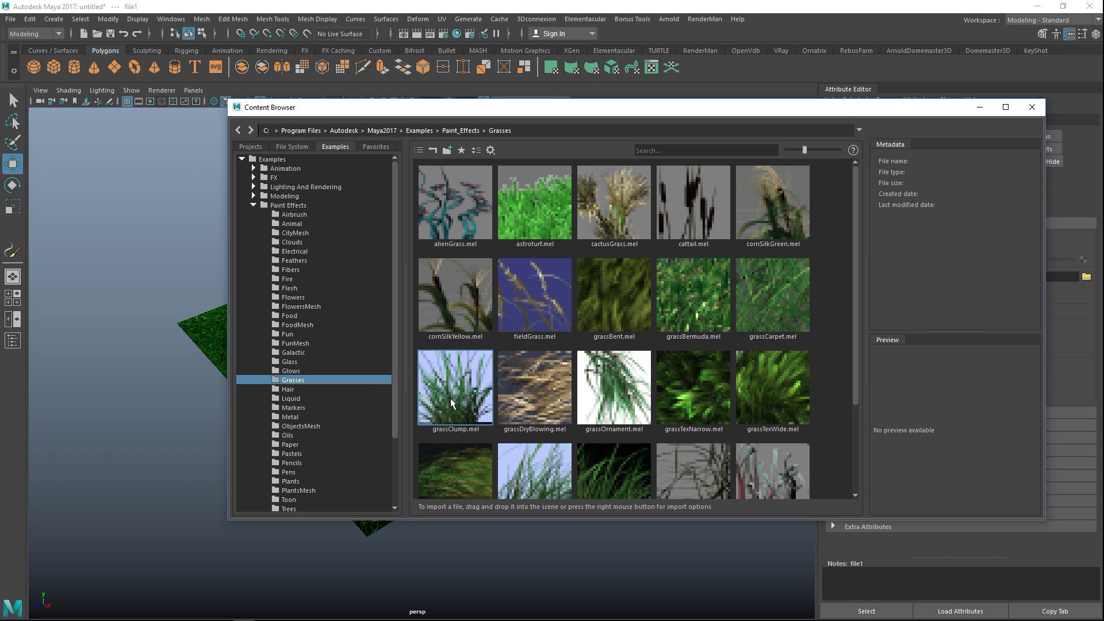
Choose the grassCarpet.mel brush from the Paint Effects Grasses examples and move the Content Browser clear of the plane
left_click(771, 299)
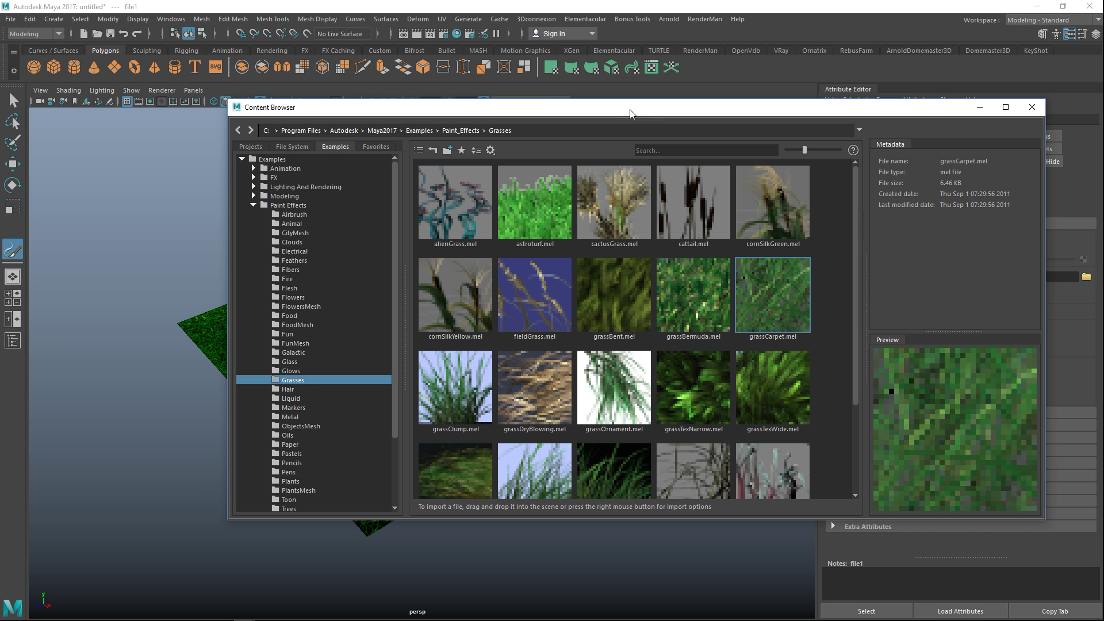
left_click_drag(627, 112, 1103, 132)
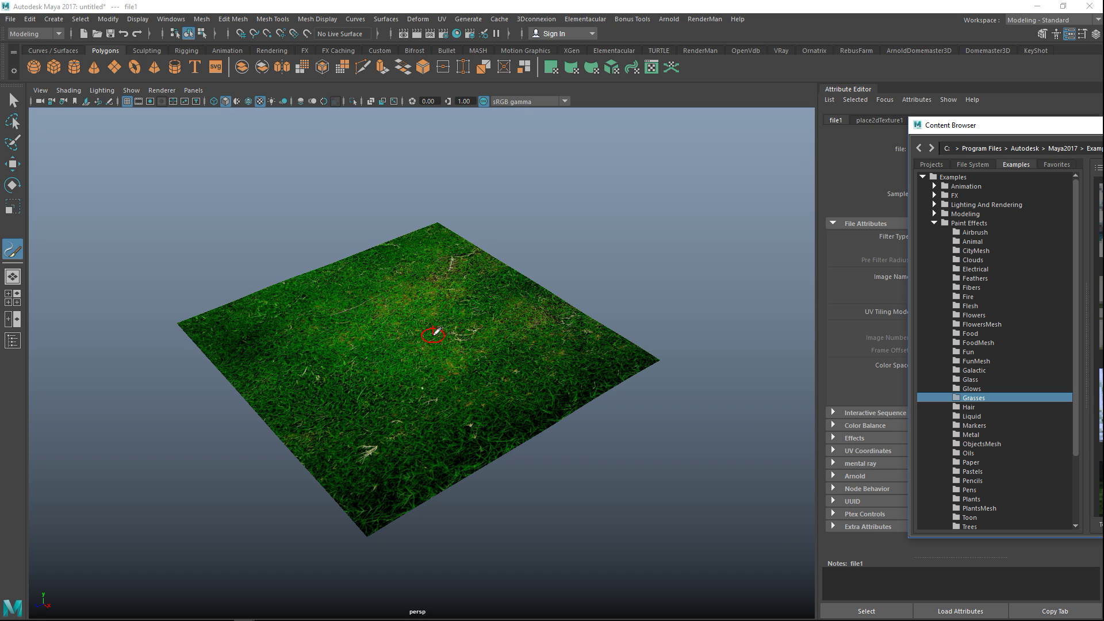
left_click(406, 334)
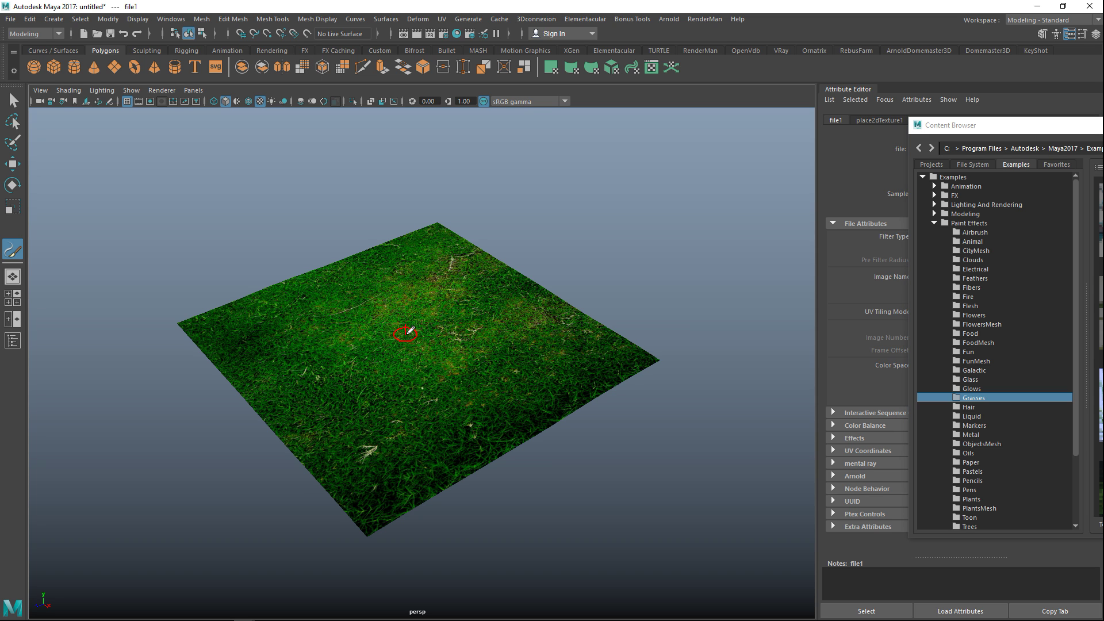
left_click_drag(446, 339, 511, 343)
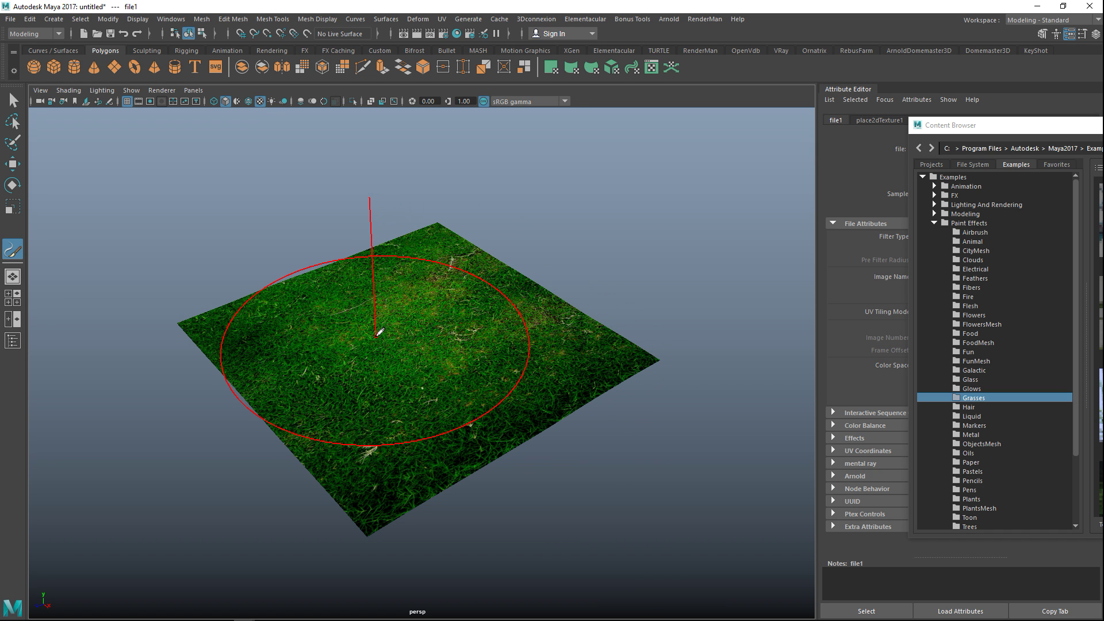
mouse_move(382, 334)
left_mouse_down()
mouse_move(353, 317)
mouse_move(443, 330)
left_mouse_up()
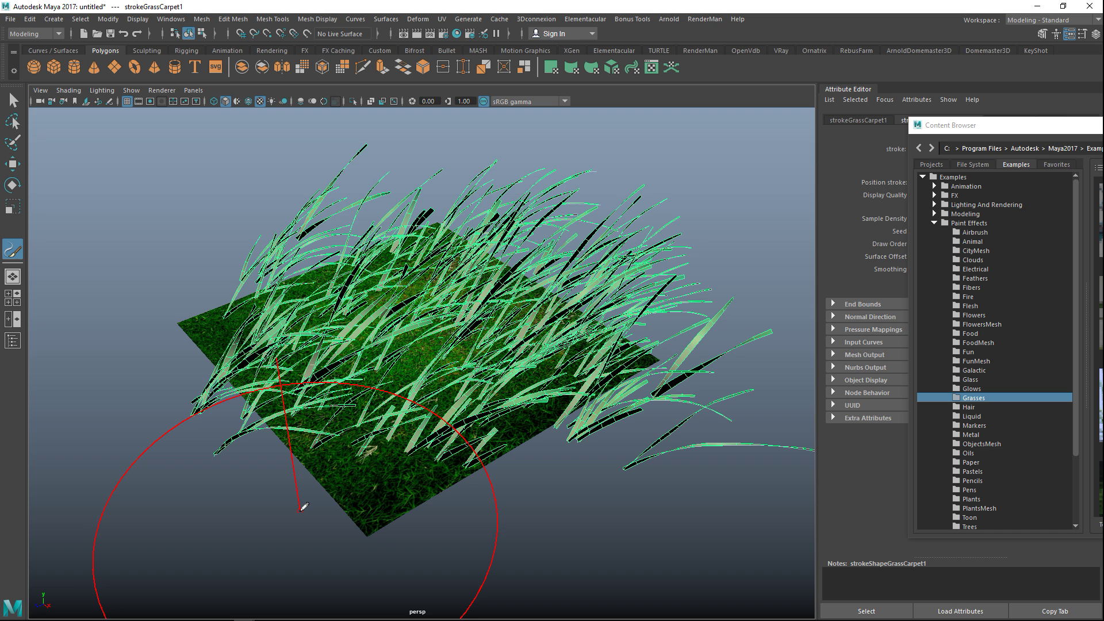
key("ctrl+z")
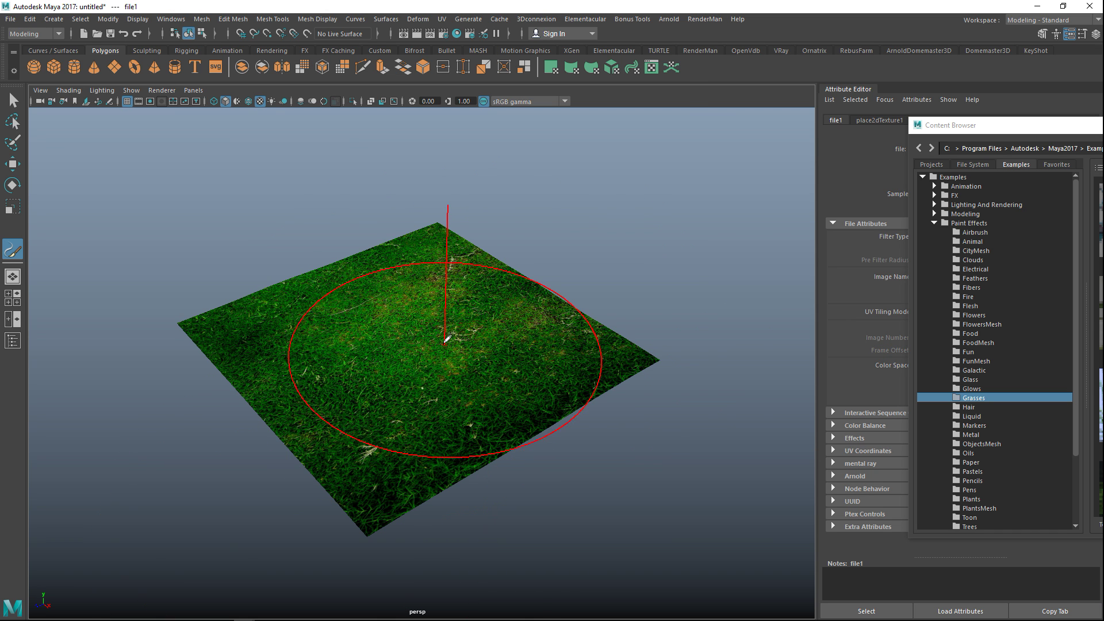
Shrink the brush and paint short grassCarpet strokes spread across the whole plane
left_click_drag(456, 341, 363, 323)
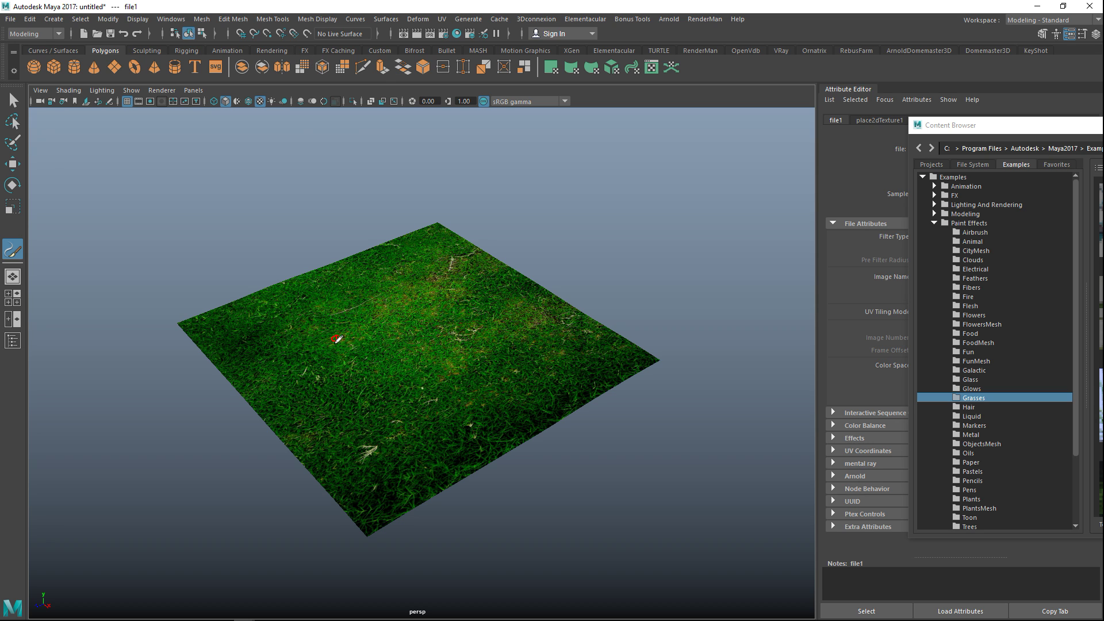
left_click_drag(378, 347, 384, 363)
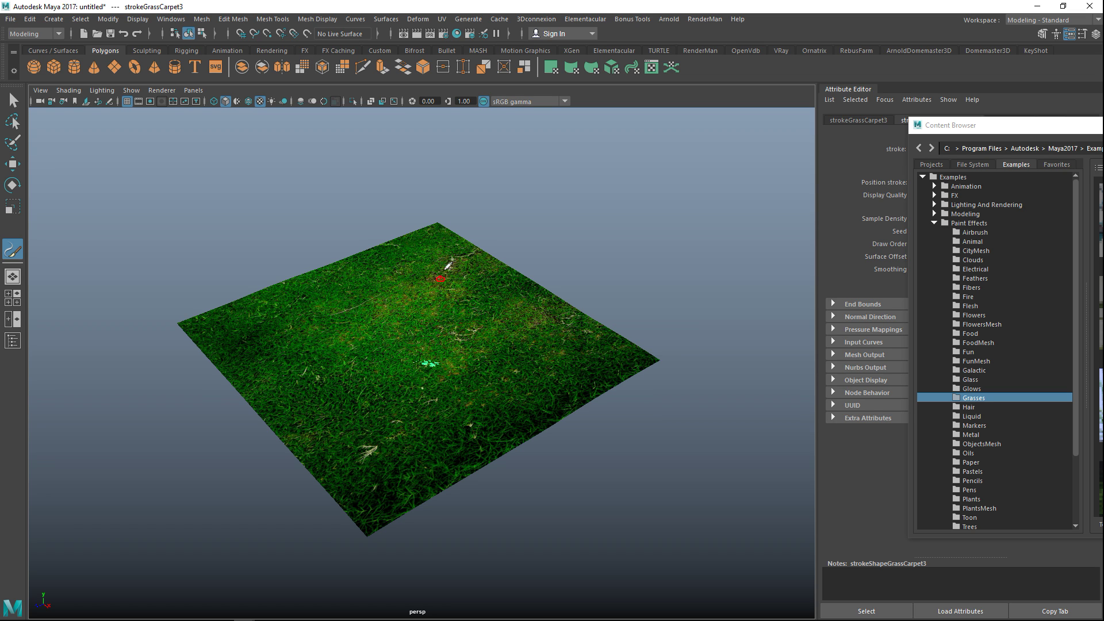
left_click_drag(425, 256, 458, 263)
left_click_drag(478, 265, 404, 279)
mouse_move(206, 326)
left_mouse_down()
mouse_move(259, 347)
mouse_move(264, 374)
left_mouse_up()
mouse_move(241, 321)
left_mouse_down()
mouse_move(277, 347)
mouse_move(313, 342)
left_mouse_up()
left_click_drag(296, 298, 384, 313)
mouse_move(366, 399)
left_mouse_down()
mouse_move(443, 358)
mouse_move(457, 384)
left_mouse_up()
left_click_drag(444, 423, 526, 371)
mouse_move(528, 400)
left_mouse_down()
mouse_move(584, 362)
mouse_move(628, 353)
left_mouse_up()
left_click_drag(481, 373, 490, 325)
left_click_drag(432, 346, 441, 296)
left_click_drag(415, 368, 441, 310)
left_click_drag(404, 387, 410, 352)
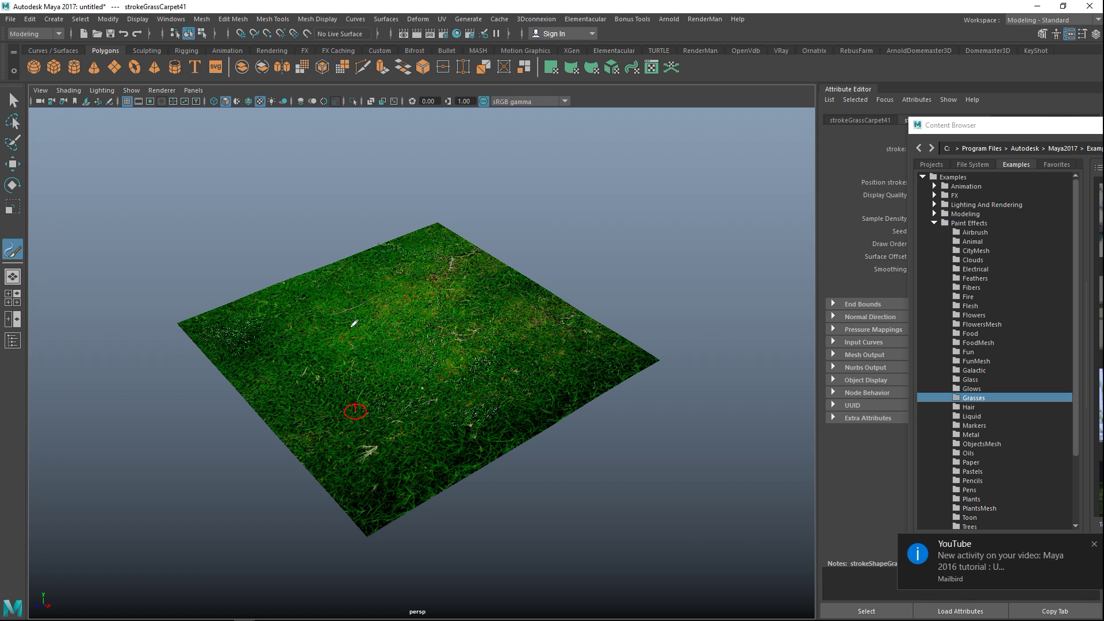
left_click_drag(410, 440, 341, 423)
mouse_move(276, 444)
left_mouse_down()
mouse_move(368, 451)
mouse_move(396, 471)
mouse_move(391, 516)
mouse_move(472, 391)
mouse_move(506, 319)
mouse_move(490, 316)
mouse_move(578, 345)
left_mouse_up()
mouse_move(461, 261)
left_mouse_down()
mouse_move(510, 293)
mouse_move(502, 275)
left_mouse_up()
mouse_move(451, 302)
left_mouse_down()
mouse_move(430, 331)
mouse_move(423, 379)
mouse_move(450, 442)
left_mouse_up()
Thicken the carpet grass with more strokes around the middle of the plane and toward its near side
mouse_move(515, 465)
left_mouse_down("alt")
mouse_move(572, 498)
mouse_move(557, 467)
left_mouse_up("alt")
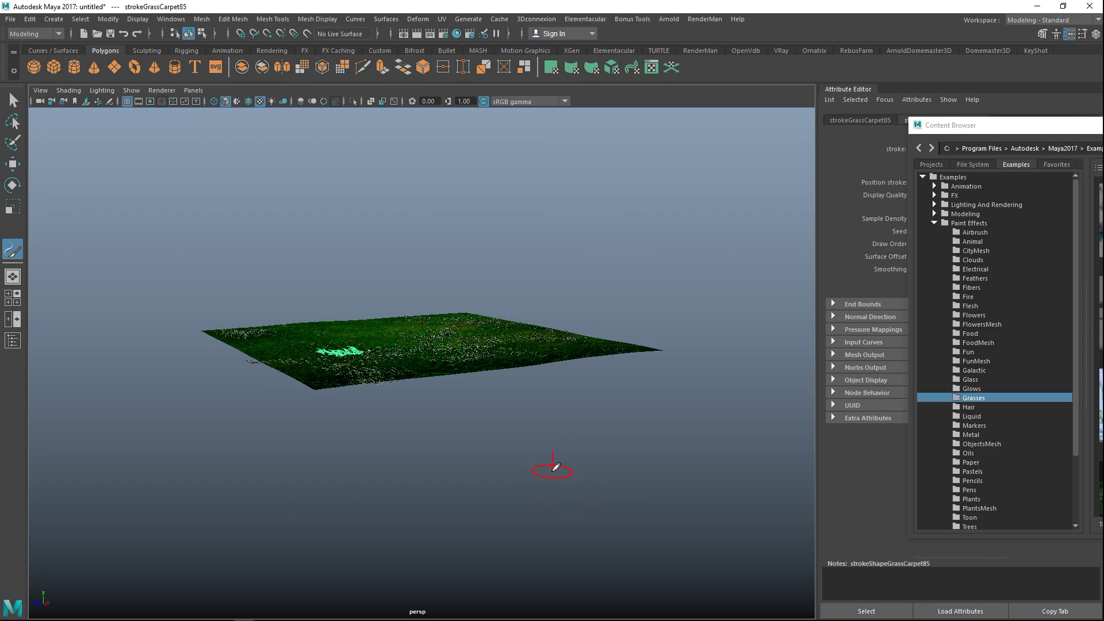
scroll(556, 468, "up", 5)
scroll(587, 469, "up", 2)
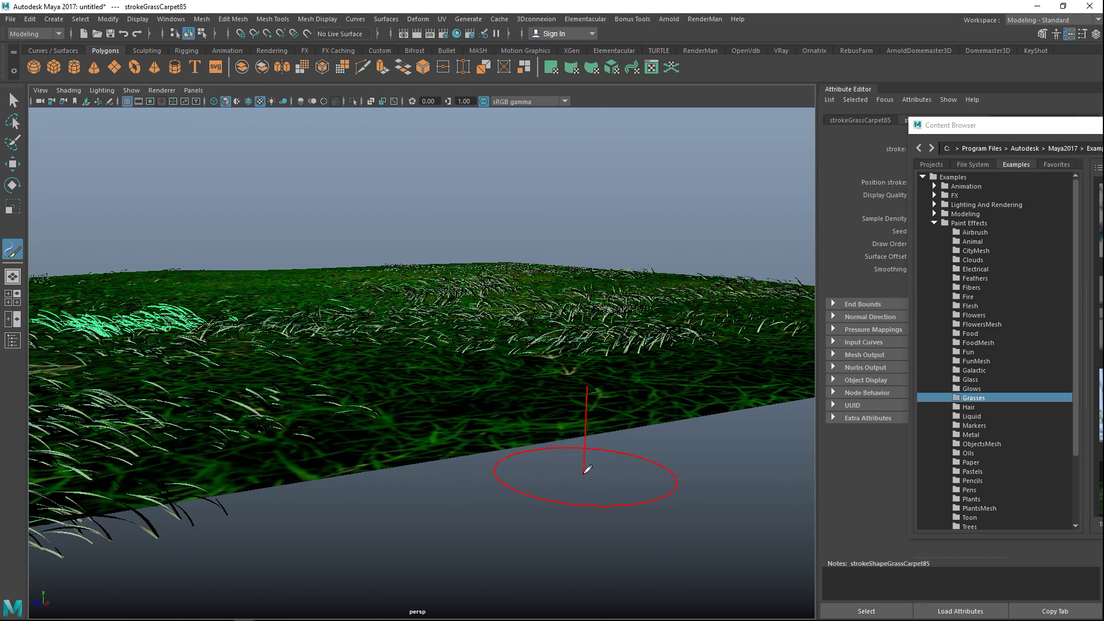
mouse_move(592, 482)
left_mouse_down("alt")
mouse_move(599, 500)
mouse_move(592, 493)
left_mouse_up("alt")
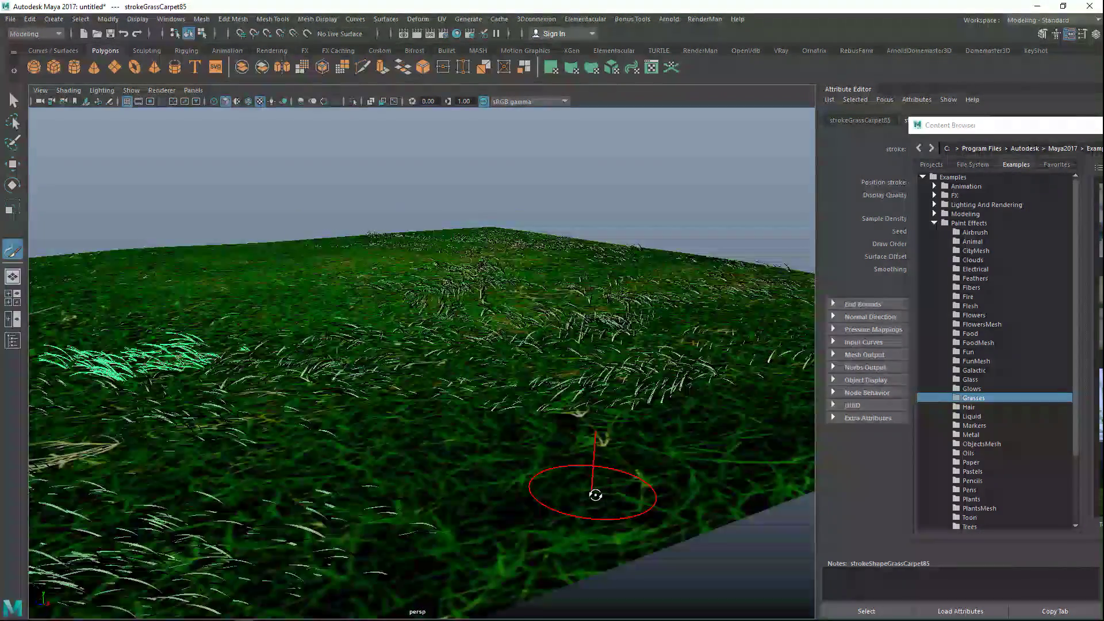
mouse_move(434, 404)
left_mouse_down()
mouse_move(475, 416)
mouse_move(518, 406)
left_mouse_up()
mouse_move(402, 420)
left_mouse_down()
mouse_move(352, 409)
mouse_move(506, 390)
mouse_move(555, 333)
mouse_move(458, 266)
mouse_move(332, 320)
left_mouse_up()
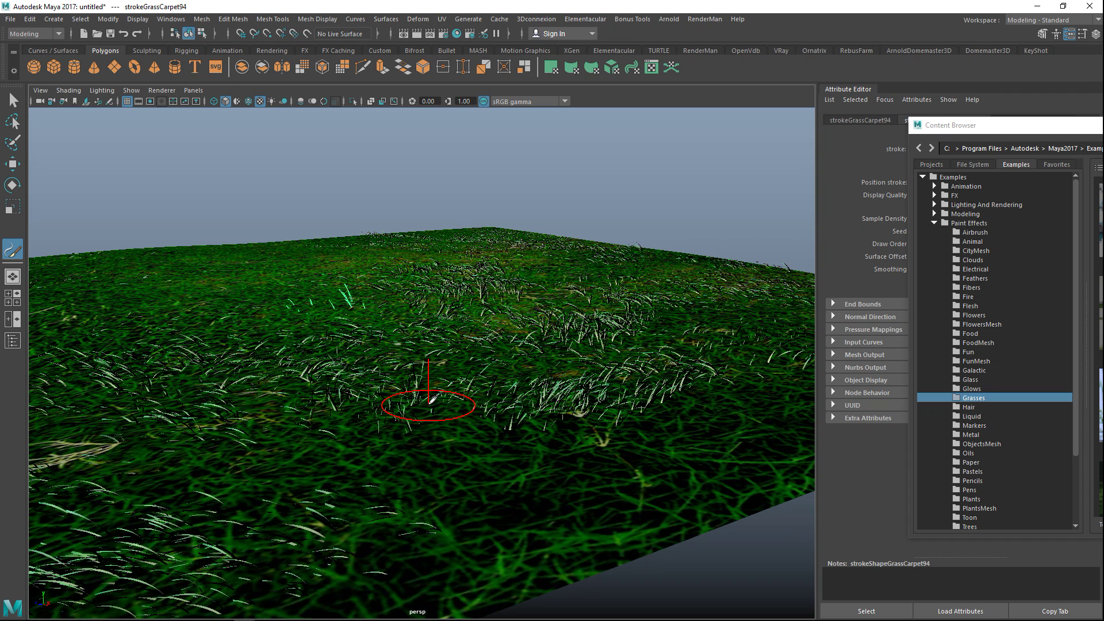
mouse_move(437, 401)
left_mouse_down()
mouse_move(382, 400)
mouse_move(443, 391)
mouse_move(559, 429)
mouse_move(647, 374)
mouse_move(616, 384)
mouse_move(502, 506)
mouse_move(347, 532)
mouse_move(340, 505)
left_mouse_up()
mouse_move(422, 496)
middle_mouse_down("alt")
mouse_move(526, 441)
mouse_move(598, 429)
middle_mouse_up("alt")
mouse_move(573, 441)
left_mouse_down()
mouse_move(470, 438)
mouse_move(389, 484)
mouse_move(329, 428)
left_mouse_up()
left_click_drag(329, 492, 208, 437)
Extend the grassCarpet strokes over the sparse slopes and along the plane's far edge
scroll(395, 429, "down", 5)
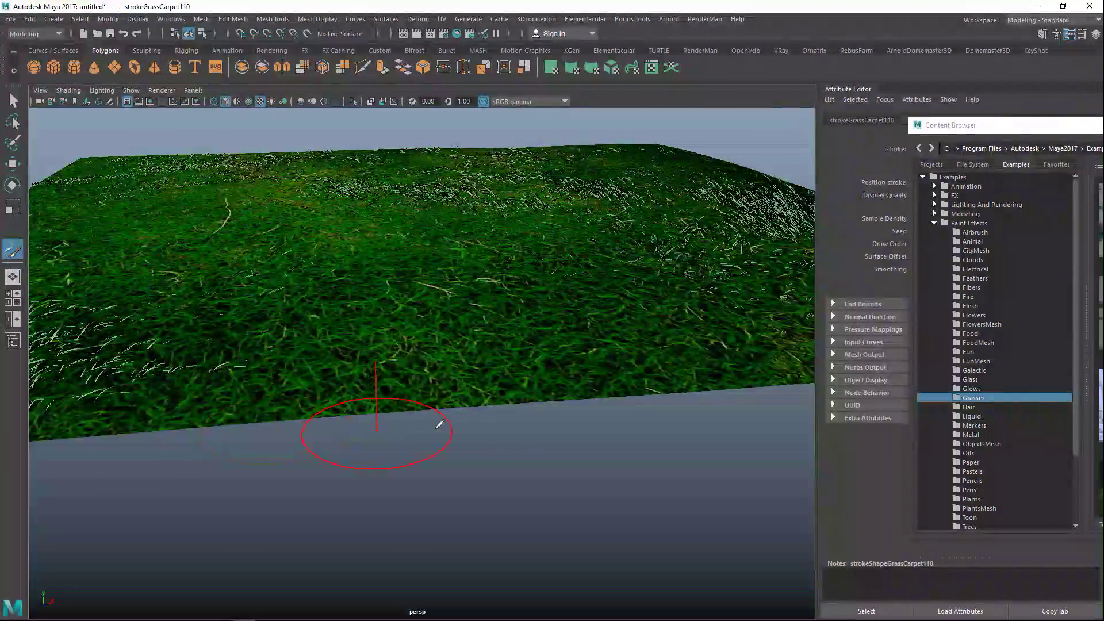
mouse_move(707, 331)
left_mouse_down()
mouse_move(645, 316)
mouse_move(438, 375)
mouse_move(340, 322)
mouse_move(253, 379)
mouse_move(173, 391)
left_mouse_up()
mouse_move(345, 333)
left_mouse_down()
mouse_move(457, 294)
mouse_move(696, 253)
mouse_move(717, 231)
left_mouse_up()
mouse_move(596, 234)
left_mouse_down()
mouse_move(507, 207)
mouse_move(451, 267)
mouse_move(317, 306)
mouse_move(274, 348)
mouse_move(200, 253)
left_mouse_up()
left_click_drag(228, 444, 356, 444, "alt")
mouse_move(572, 382)
left_mouse_down()
mouse_move(348, 397)
mouse_move(256, 458)
mouse_move(151, 420)
left_mouse_up()
mouse_move(442, 296)
left_mouse_down()
mouse_move(412, 308)
mouse_move(294, 192)
mouse_move(451, 239)
mouse_move(491, 233)
left_mouse_up()
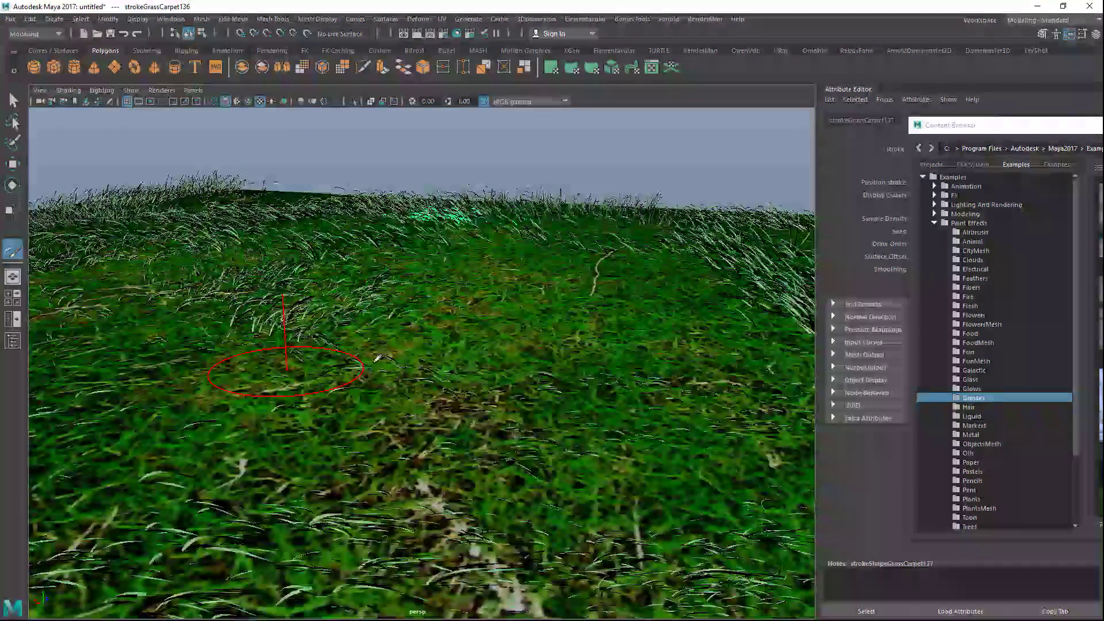
left_click_drag(420, 322, 581, 265)
mouse_move(594, 308)
left_mouse_down()
mouse_move(705, 328)
mouse_move(495, 440)
mouse_move(356, 437)
mouse_move(270, 405)
mouse_move(141, 386)
mouse_move(276, 380)
left_mouse_up()
Fill the remaining bare patches between the near part of the plane and its far corner with grassCarpet strokes
mouse_move(218, 460)
left_mouse_down("alt")
mouse_move(291, 457)
mouse_move(274, 504)
left_mouse_up("alt")
mouse_move(382, 475)
left_mouse_down()
mouse_move(285, 463)
mouse_move(572, 439)
mouse_move(596, 383)
mouse_move(345, 314)
mouse_move(215, 356)
left_mouse_up()
mouse_move(460, 385)
left_mouse_down("alt")
mouse_move(464, 306)
mouse_move(453, 359)
left_mouse_up("alt")
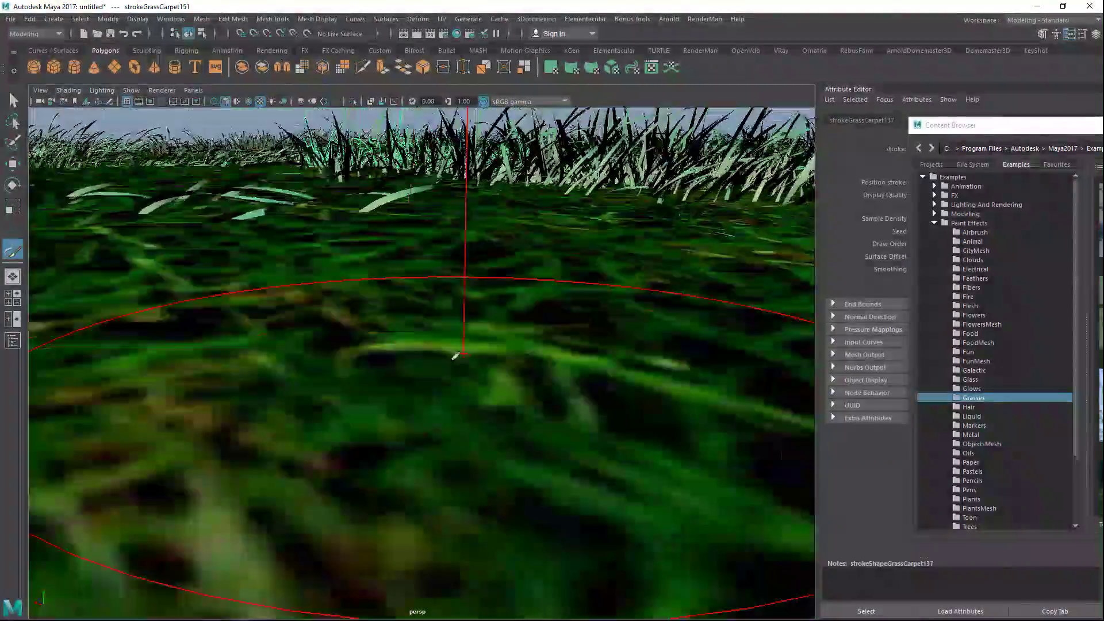
scroll(456, 356, "down", 8)
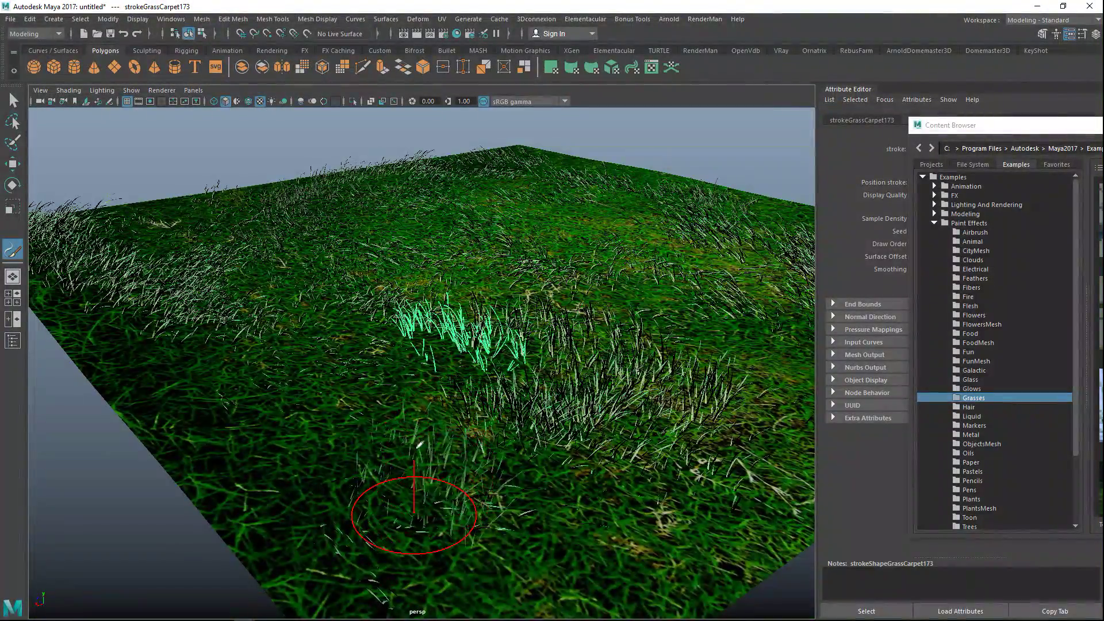
mouse_move(414, 515)
left_mouse_down()
mouse_move(296, 481)
mouse_move(172, 389)
mouse_move(247, 424)
mouse_move(376, 426)
mouse_move(296, 309)
mouse_move(431, 387)
mouse_move(284, 308)
mouse_move(172, 230)
mouse_move(386, 276)
mouse_move(500, 242)
mouse_move(562, 187)
left_mouse_up()
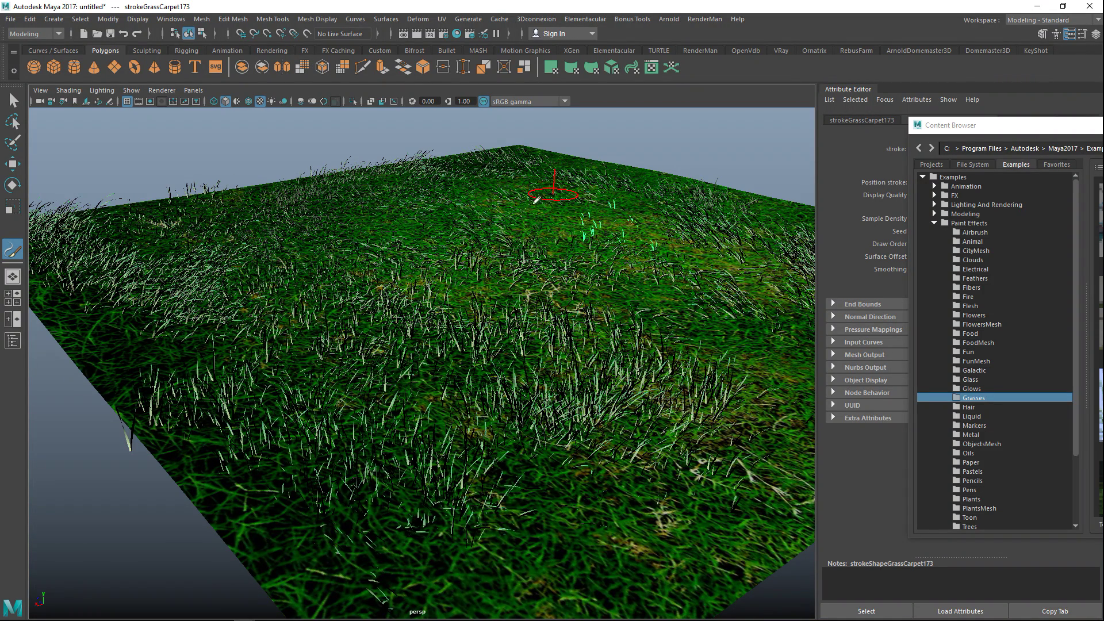
mouse_move(637, 199)
left_mouse_down()
mouse_move(584, 209)
mouse_move(559, 178)
mouse_move(542, 184)
left_mouse_up()
left_click_drag(690, 357, 578, 340)
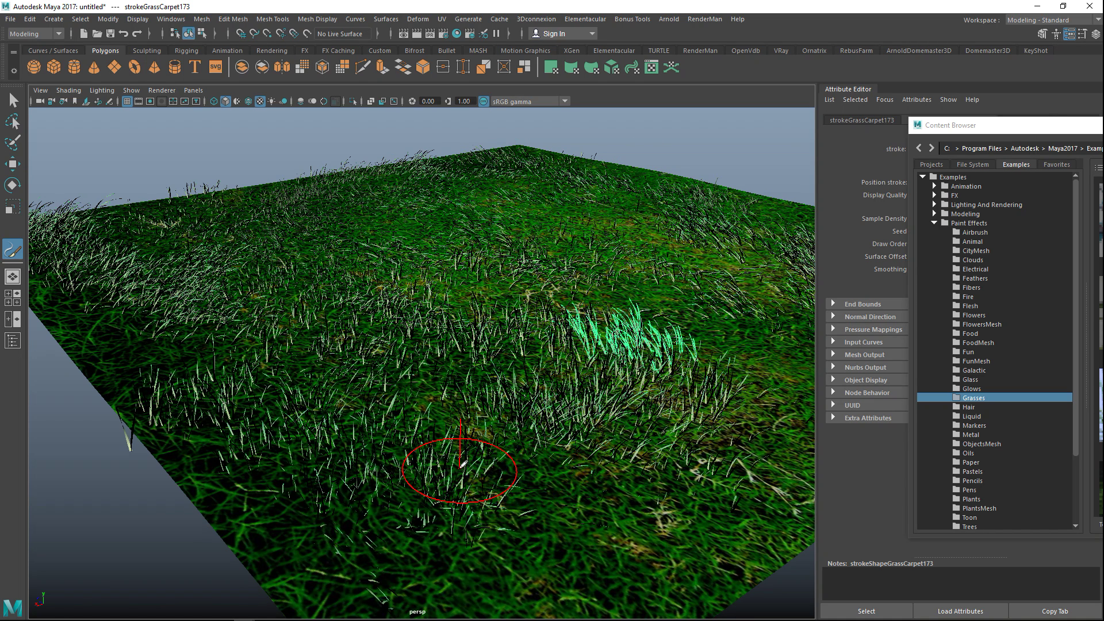
Choose the grassClump.mel brush from the Grasses examples and move the Content Browser clear of the plane
left_click_drag(1017, 131, 386, 128)
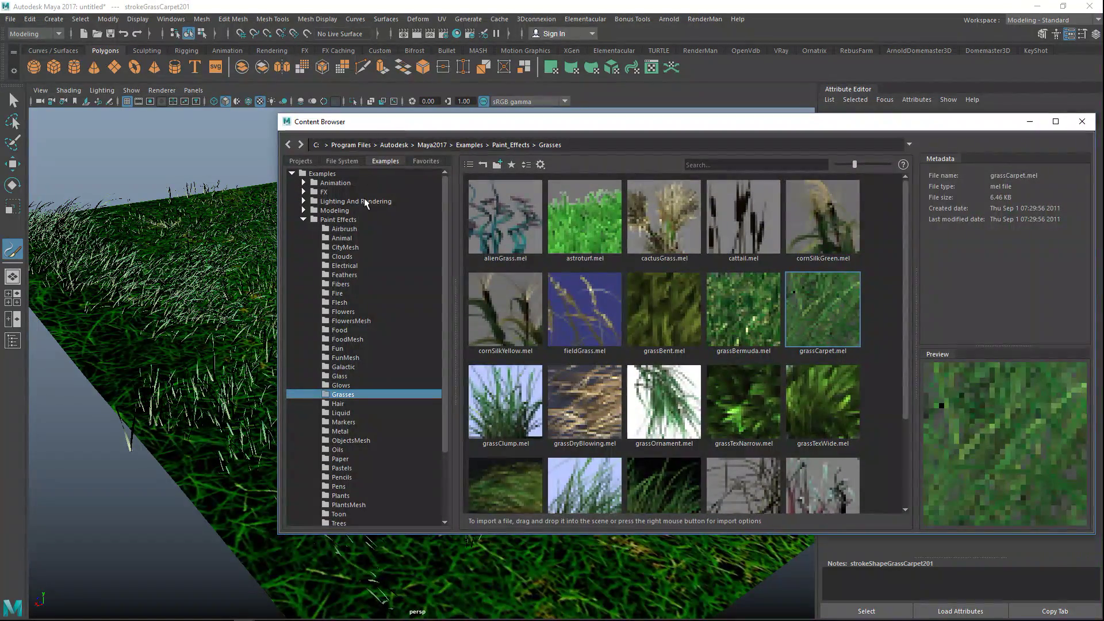
left_click(498, 402)
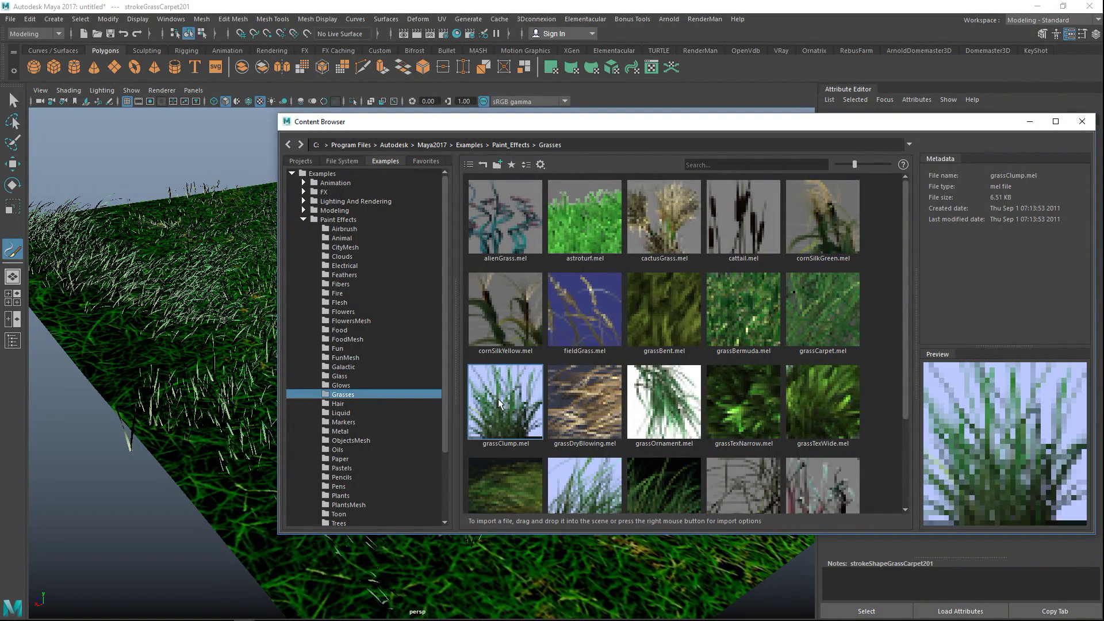
left_click_drag(492, 127, 1102, 185)
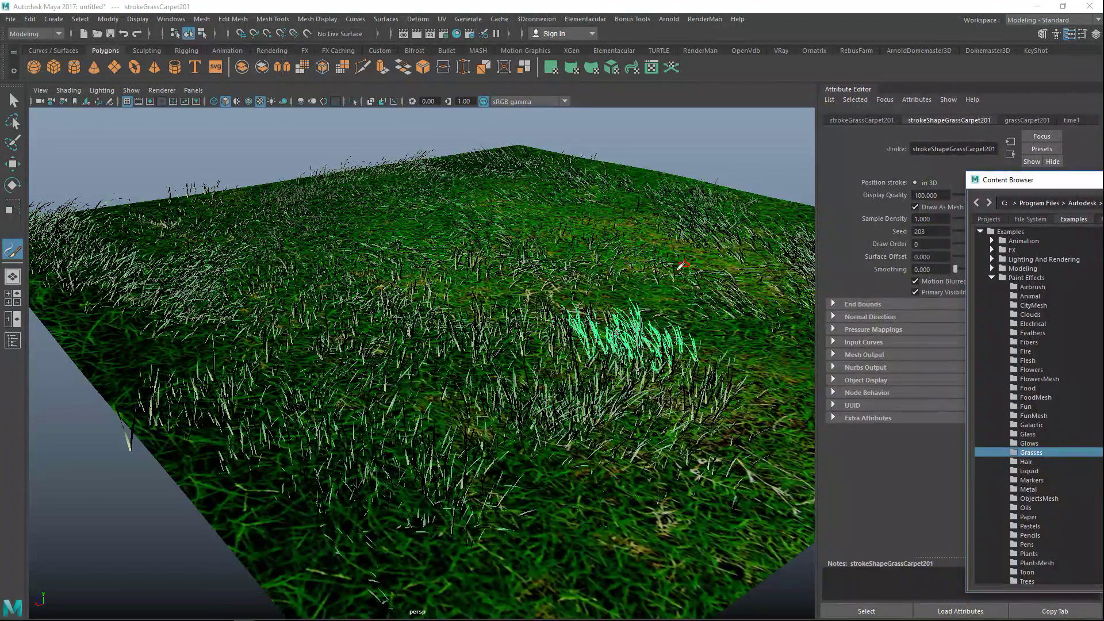
left_click_drag(605, 268, 608, 262)
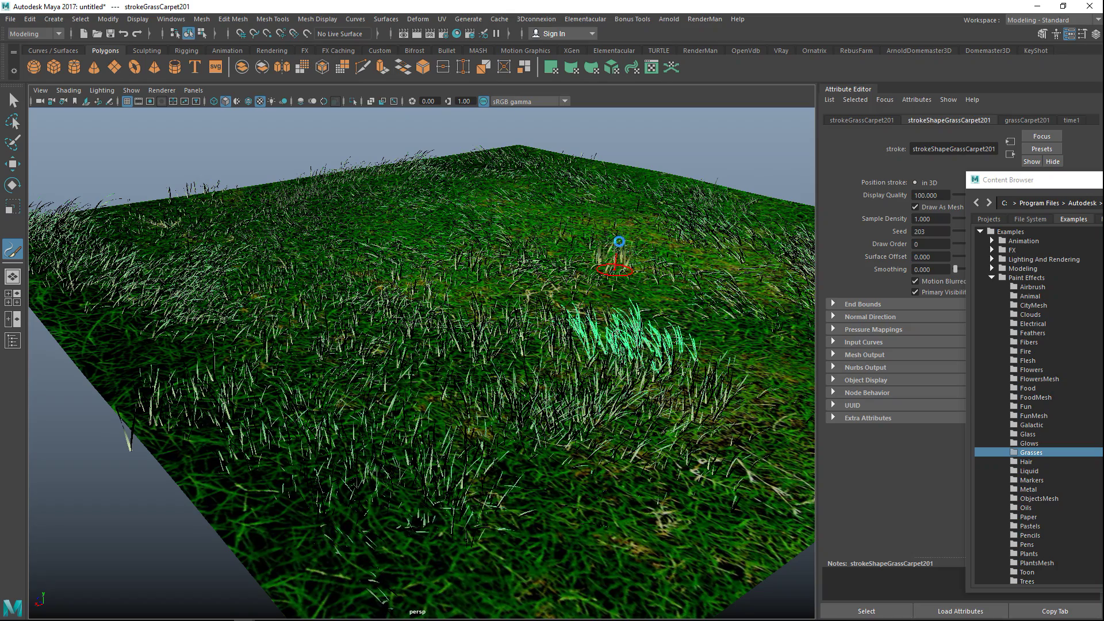
left_click(616, 268)
left_click_drag(650, 295, 624, 316, "alt")
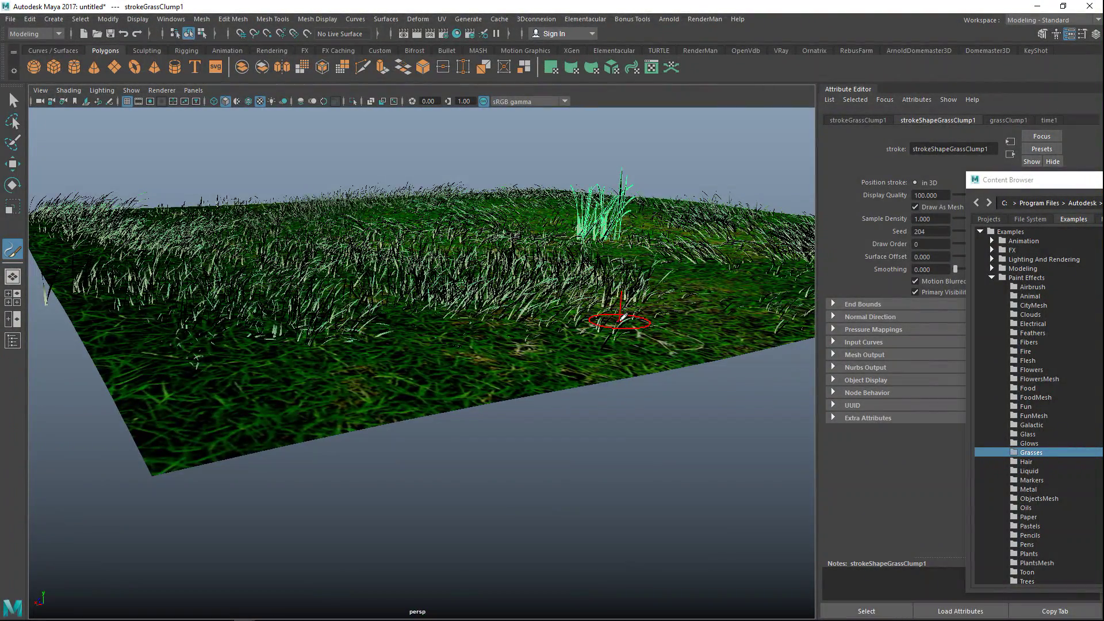
left_click(621, 319)
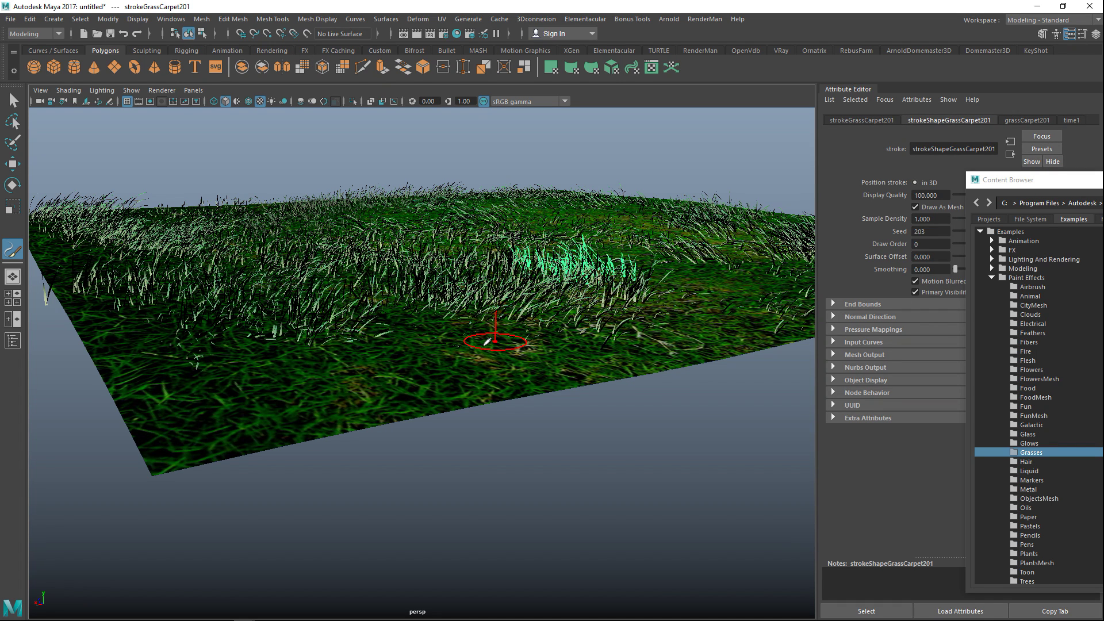
left_click(351, 377)
left_click(311, 365)
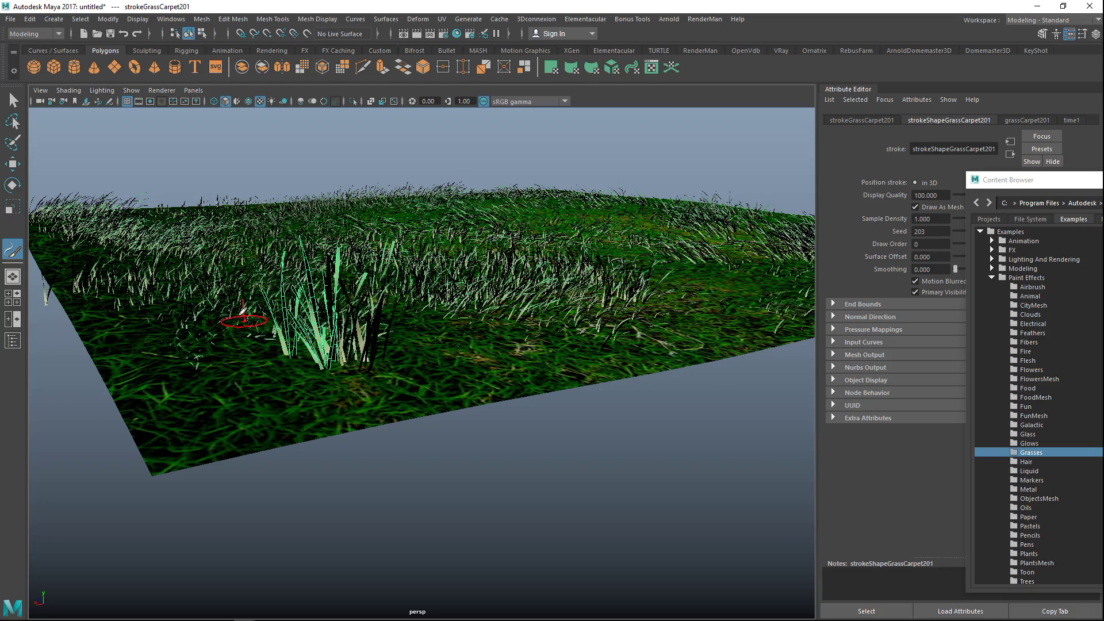
left_click_drag(298, 356, 393, 379, "alt")
middle_click_drag(241, 378, 244, 378, "alt")
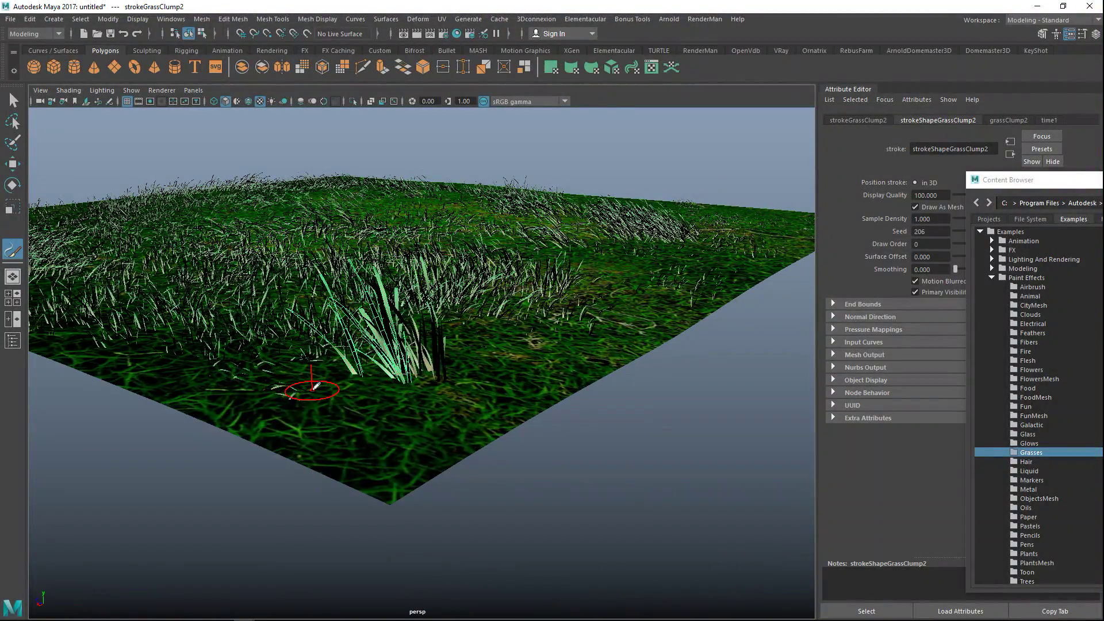
key("ctrl+z")
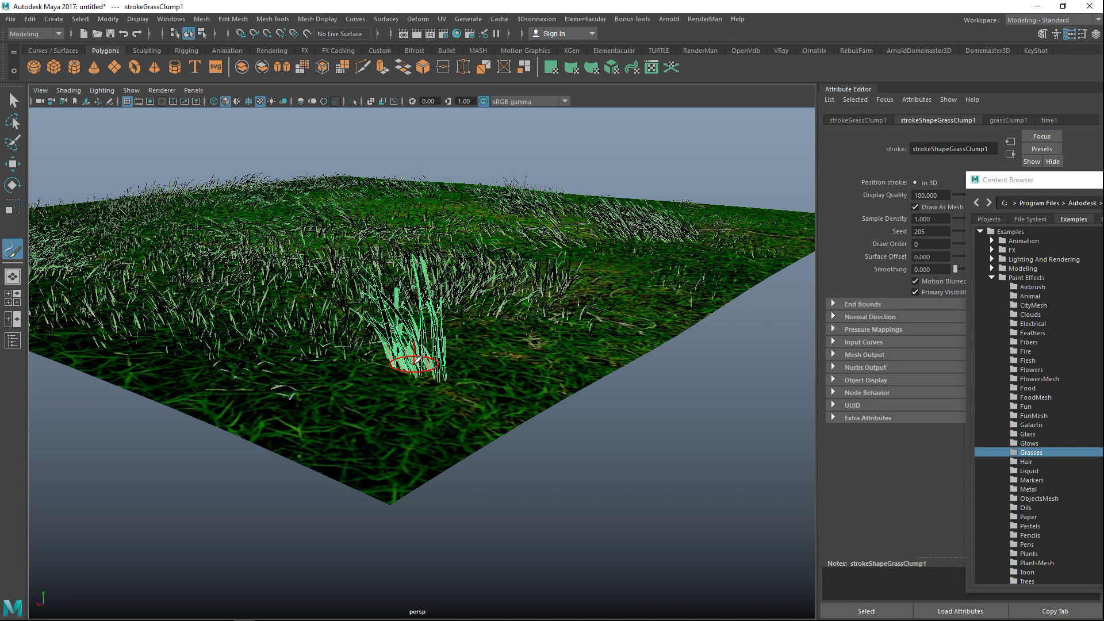
key("ctrl+z")
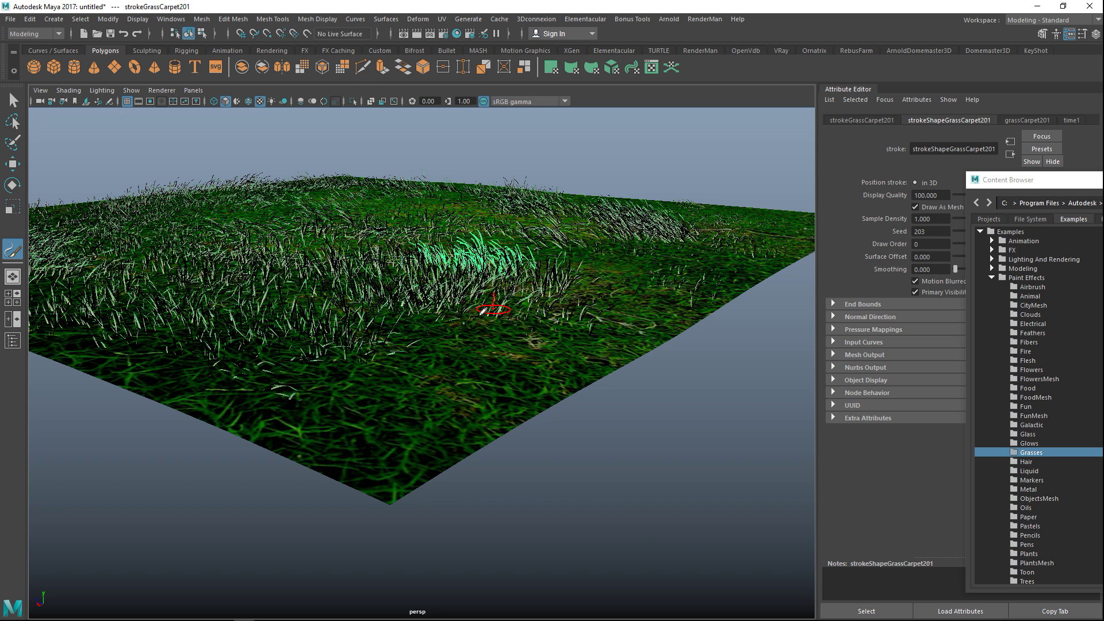
Paint small grassClump tufts at the plane's far corner and scatter more over its middle
mouse_move(438, 369)
left_mouse_down()
mouse_move(259, 345)
mouse_move(259, 370)
mouse_move(518, 414)
mouse_move(284, 428)
mouse_move(225, 385)
mouse_move(316, 465)
mouse_move(397, 468)
mouse_move(459, 434)
mouse_move(403, 449)
left_mouse_up()
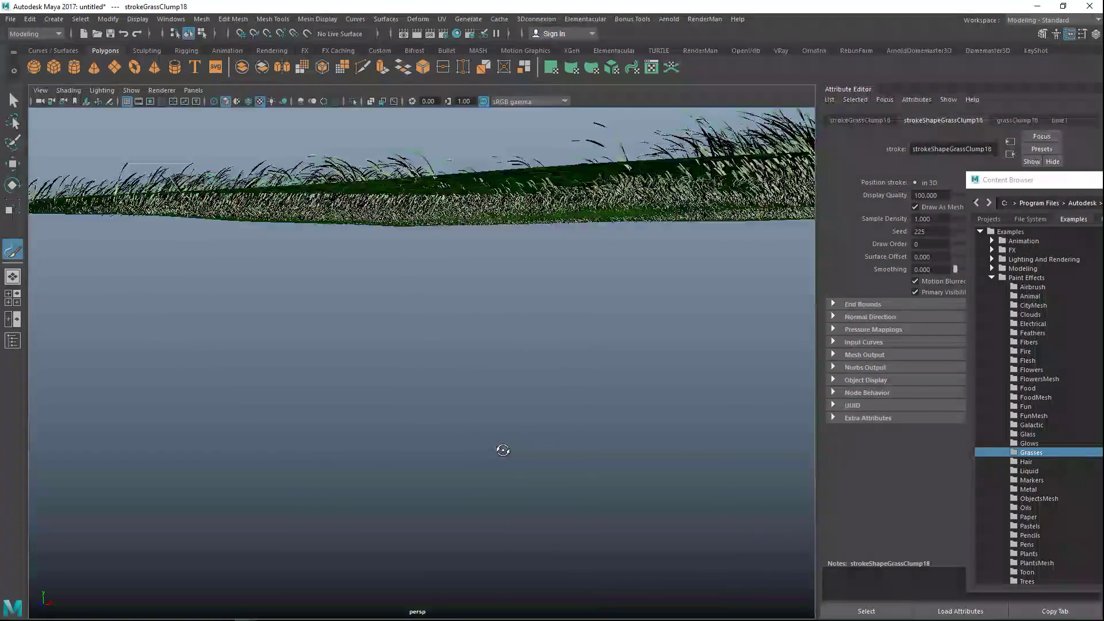
middle_click_drag(555, 427, 455, 555, "alt")
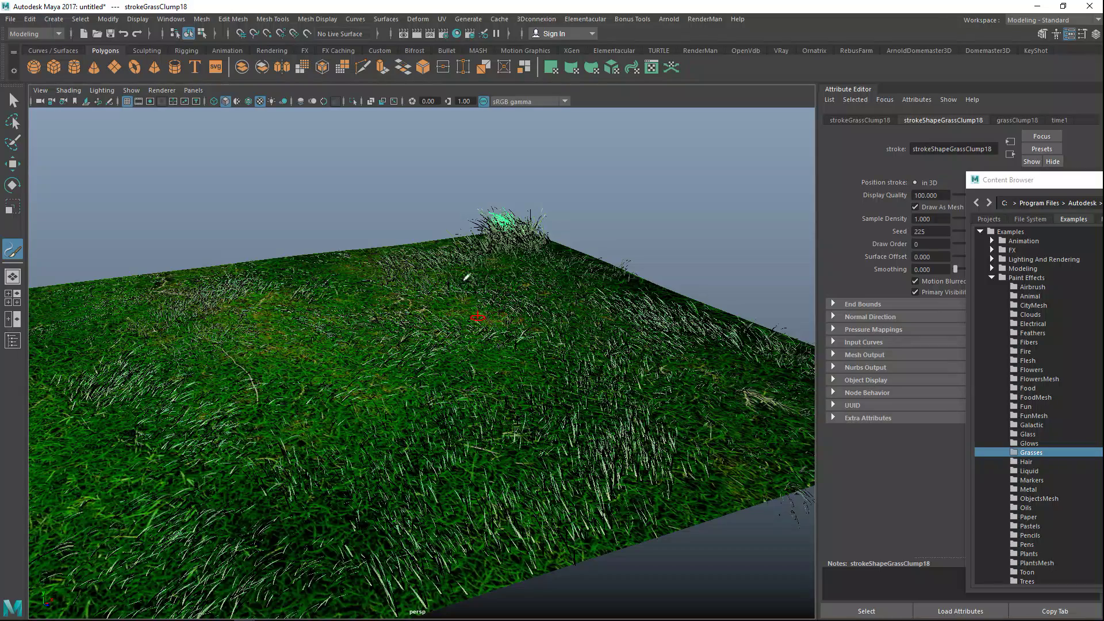
mouse_move(443, 254)
left_mouse_down()
mouse_move(407, 299)
mouse_move(444, 308)
mouse_move(524, 269)
mouse_move(615, 373)
mouse_move(664, 295)
mouse_move(535, 399)
mouse_move(456, 361)
mouse_move(379, 448)
left_mouse_up()
left_click(388, 411)
left_click(316, 377)
left_click(253, 386)
left_click(224, 359)
left_click(296, 328)
left_click(304, 324)
left_click(368, 370)
left_click(308, 425)
left_click(186, 422)
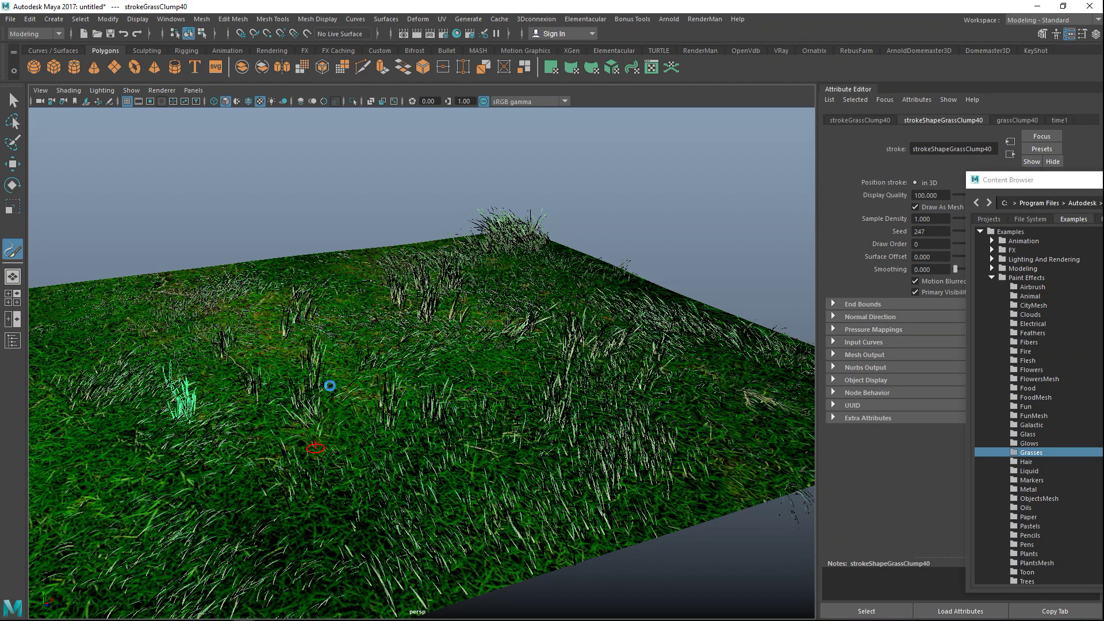
Scatter additional single grassClump tufts over the rest of the plane, from the foreground to the far edges
left_click(330, 433)
left_click(295, 454)
left_click(231, 432)
left_click(233, 404)
left_click(241, 411)
left_click(328, 411)
left_click(390, 429)
left_click(436, 433)
left_click(520, 403)
left_click(627, 382)
left_click(670, 409)
left_click(710, 407)
left_click(713, 345)
left_click(662, 354)
left_click(311, 429)
left_click(278, 443)
left_click(202, 363)
left_click(225, 302)
left_click(260, 306)
left_click(317, 282)
left_click(349, 260)
left_click(282, 281)
left_click_drag(424, 280, 429, 269)
left_click_drag(499, 322, 515, 303)
left_click_drag(545, 334, 575, 319)
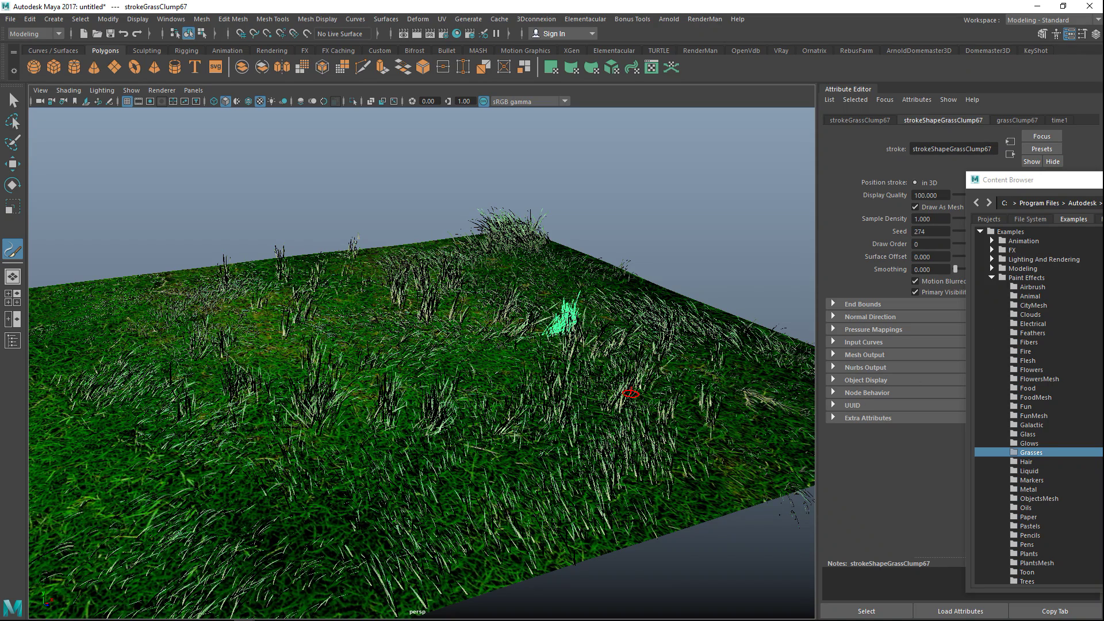
Choose the grassWindNarrow.mel brush from the Grasses examples and move the Content Browser off the painted grass
left_click_drag(1103, 181, 590, 136)
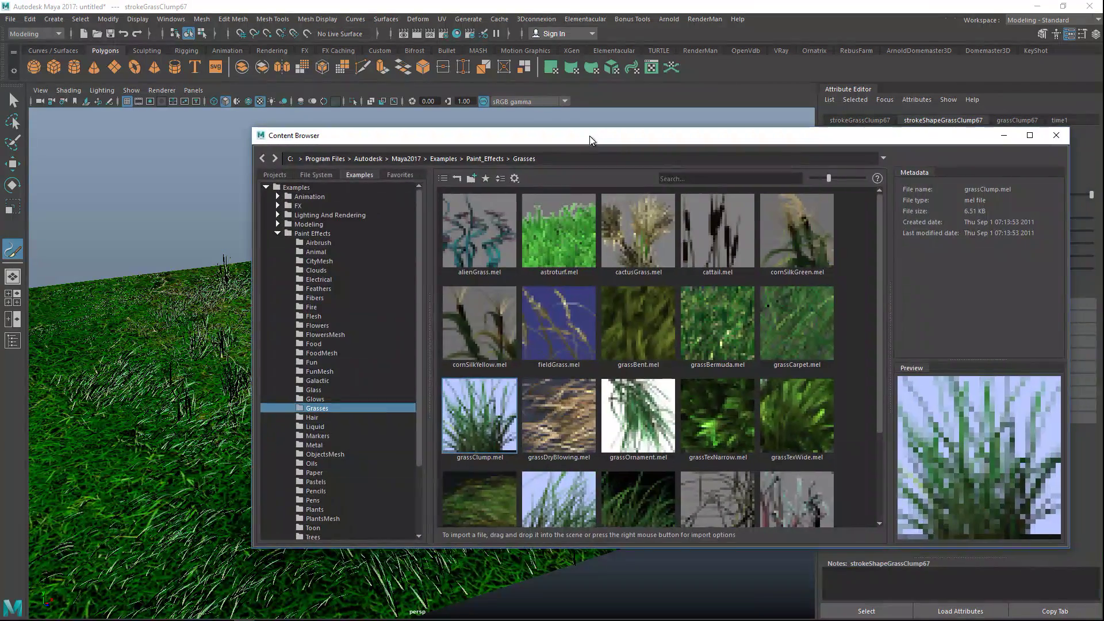
scroll(557, 374, "down", 2)
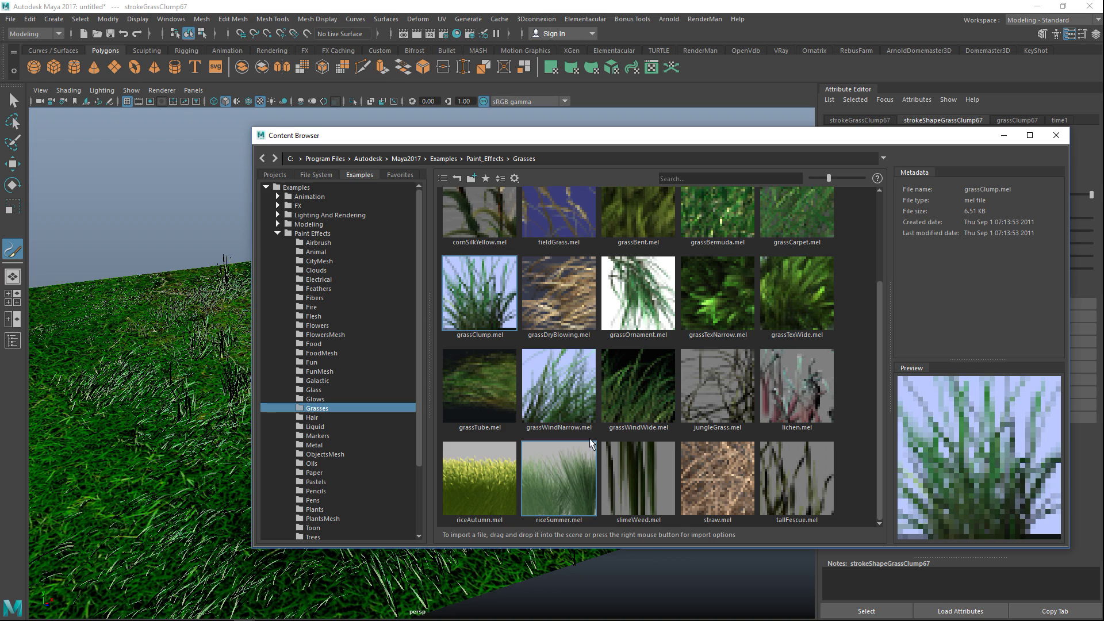
left_click(562, 384)
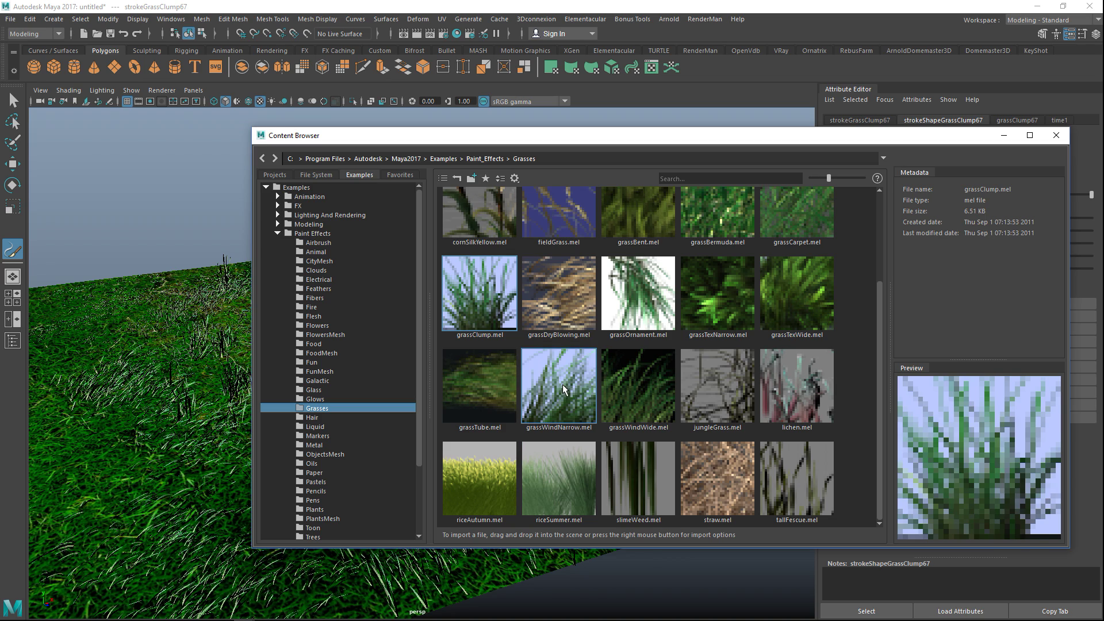
left_click_drag(411, 140, 781, 121)
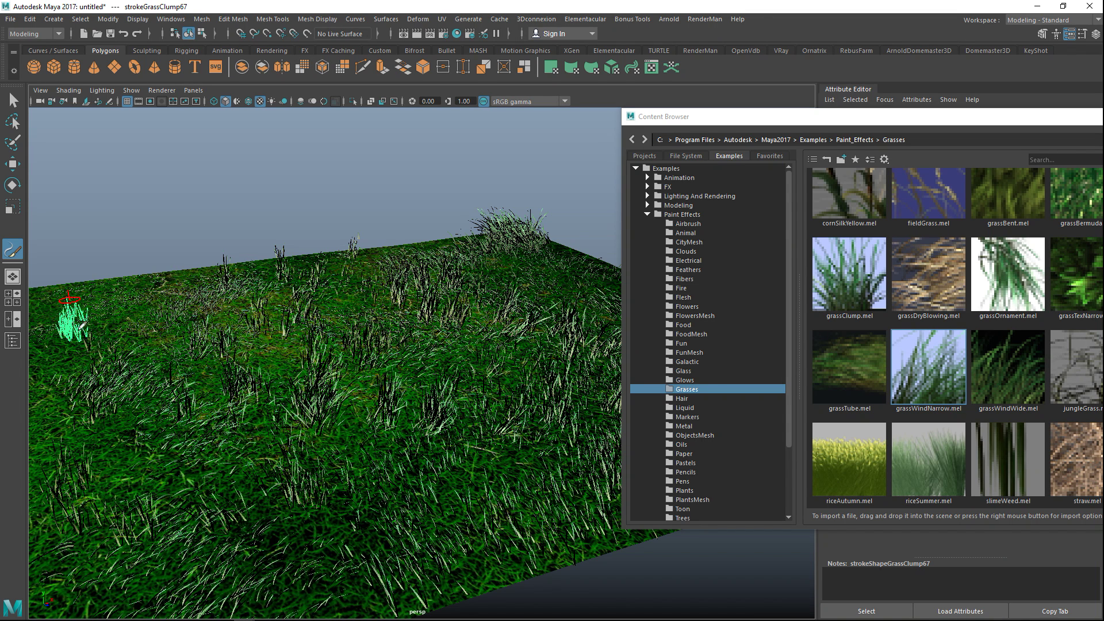
Paint more grassWindNarrow tufts near the plane's far edges and across its middle
left_click_drag(119, 317, 112, 306)
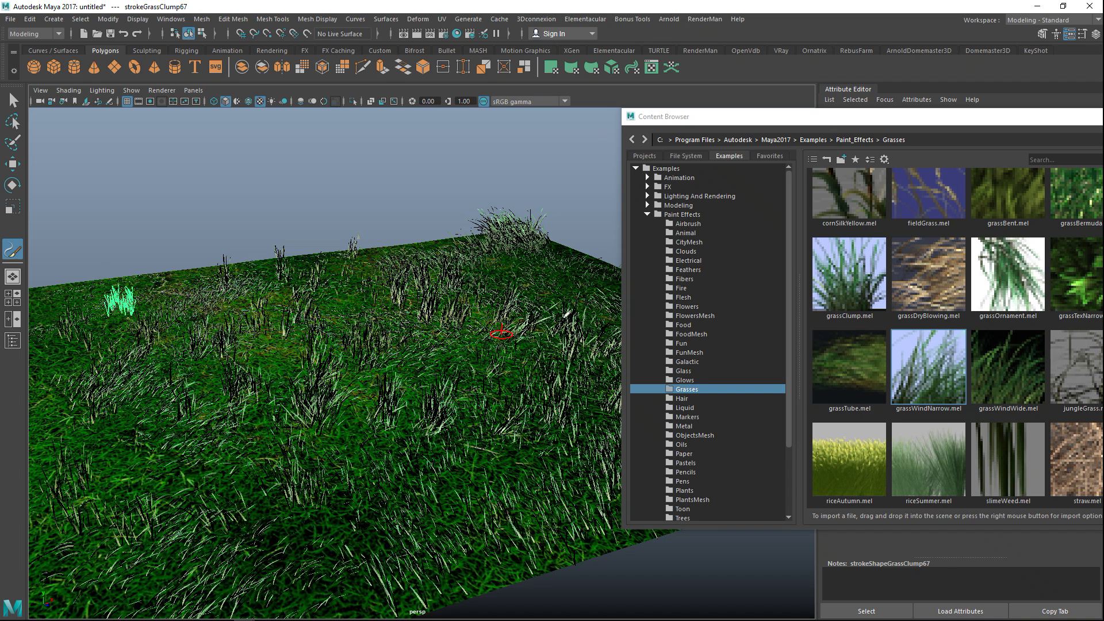
left_click_drag(592, 267, 578, 230)
left_click(527, 293)
left_click(453, 295)
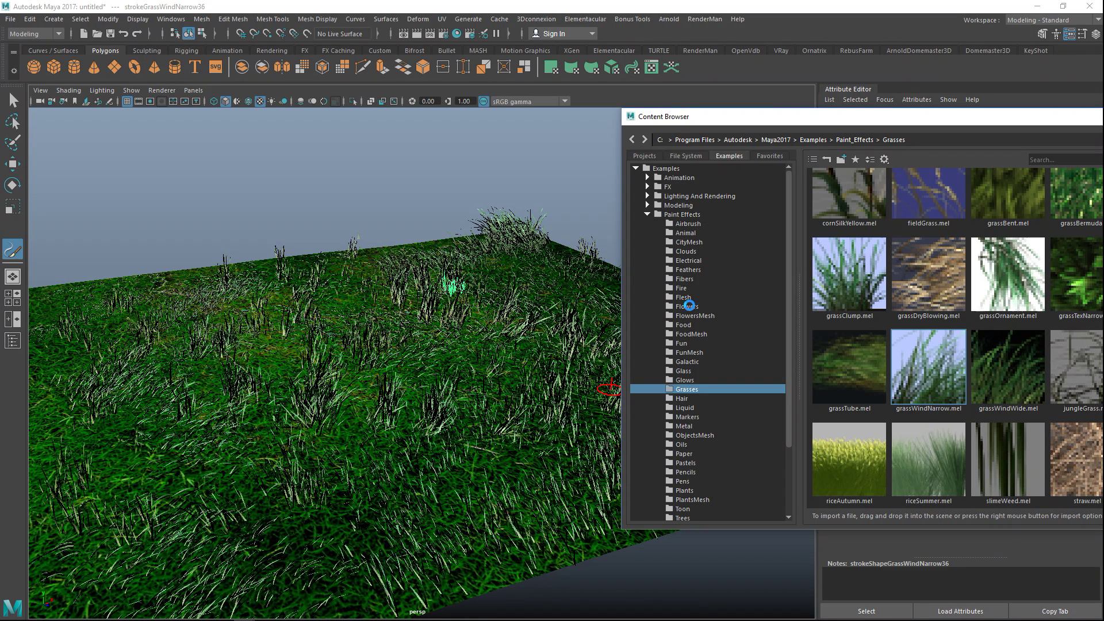
Choose the africanLily.mel brush from the Flowers examples and scatter single lilies all over the grass plane
left_click(696, 306)
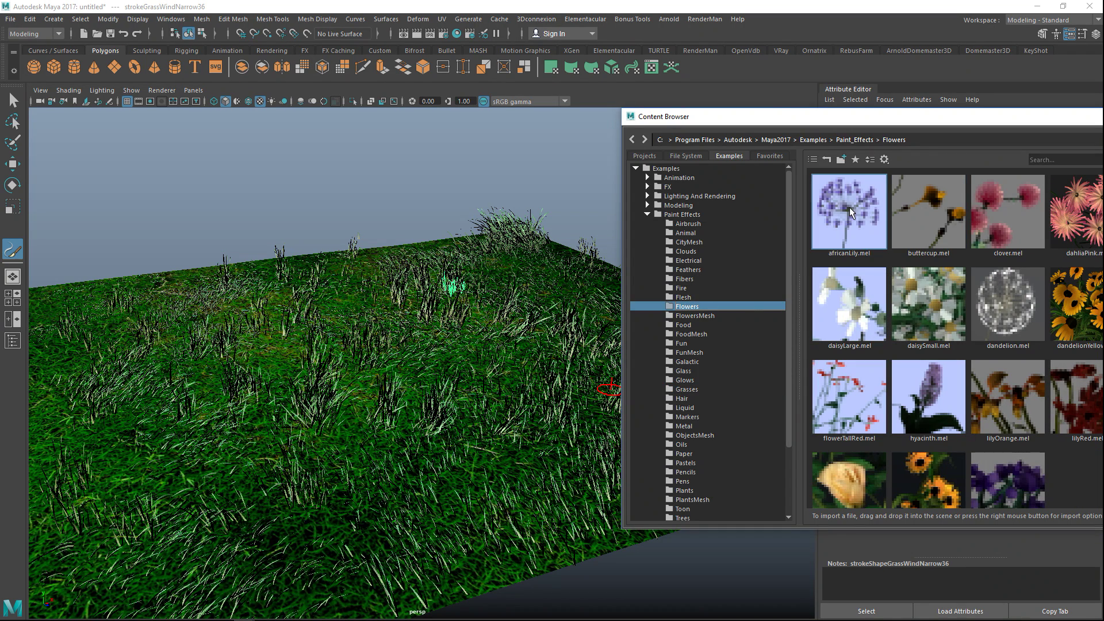
left_click(280, 320)
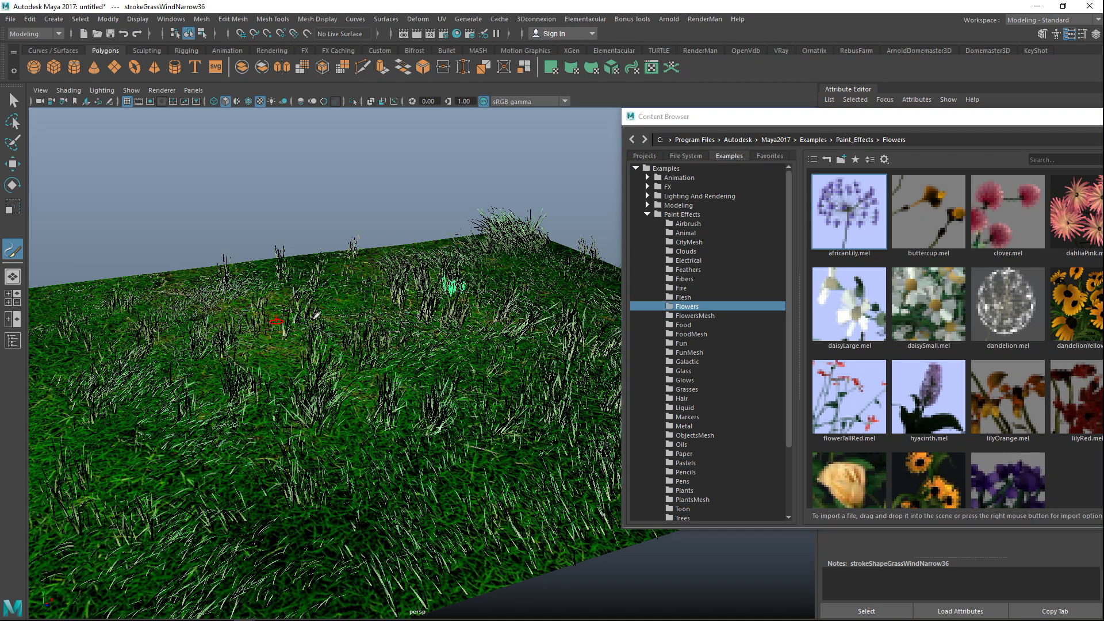
left_click(310, 354)
left_click(364, 371)
left_click(401, 392)
left_click(481, 380)
left_click(473, 339)
left_click(467, 311)
left_click(403, 286)
left_click(341, 339)
left_click(302, 402)
left_click(237, 460)
left_click(182, 434)
left_click(128, 369)
left_click(84, 351)
left_click(95, 413)
left_click(92, 468)
left_click(139, 506)
left_click(206, 539)
left_click(303, 566)
left_click(383, 549)
left_click(482, 538)
left_click(544, 509)
left_click(579, 449)
left_click(559, 373)
left_click(591, 296)
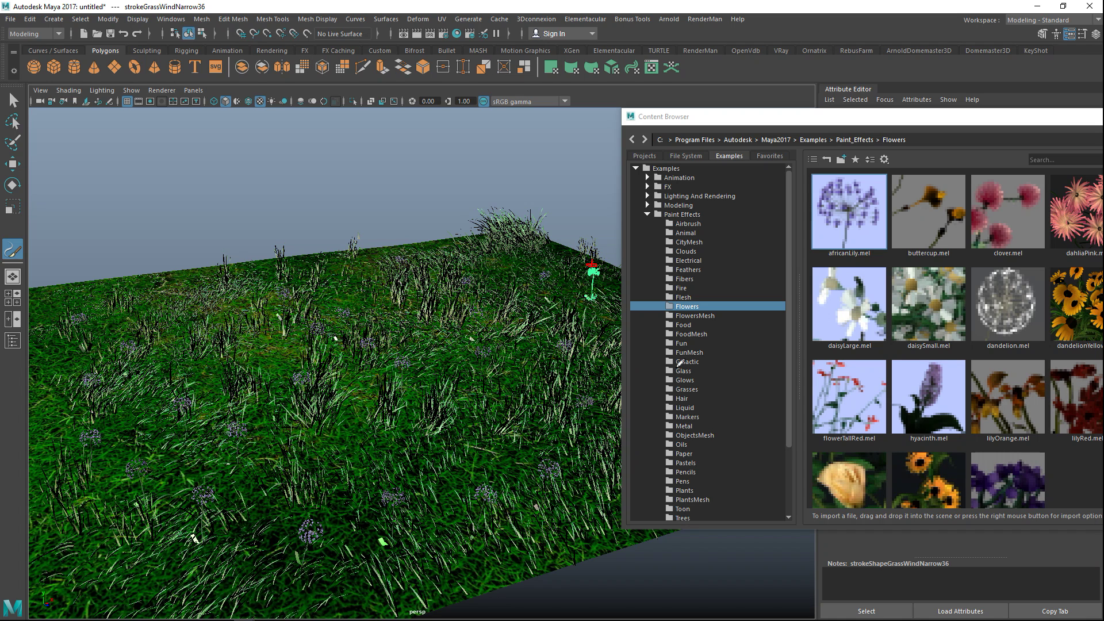
Choose the sunflower brush from the Flowers examples and place sunflowers across the middle, far side and near corner of the plane
left_click(956, 493)
left_click(554, 395)
left_click(519, 392)
left_click(449, 433)
left_click(240, 382)
left_click(442, 300)
left_click(559, 290)
left_click(351, 311)
left_click(184, 358)
left_click(109, 406)
left_click(77, 486)
left_click(118, 538)
left_click(221, 558)
Choose the lilyOrange.mel brush and place orange lilies in the foreground, middle and far side of the plane
left_click(1001, 429)
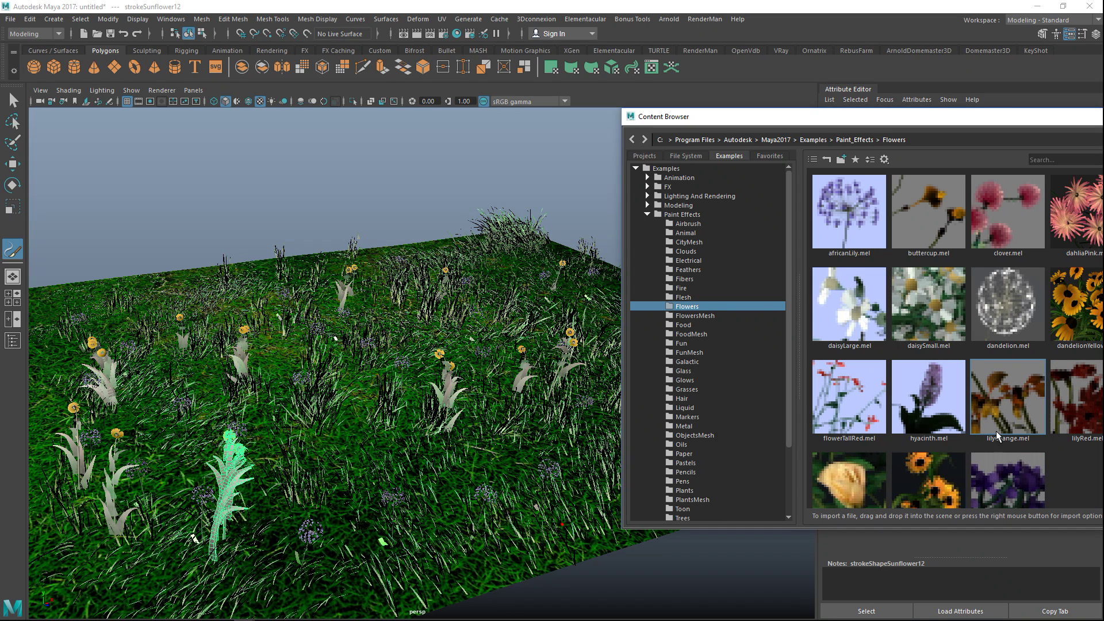
left_click(518, 489)
left_click(369, 423)
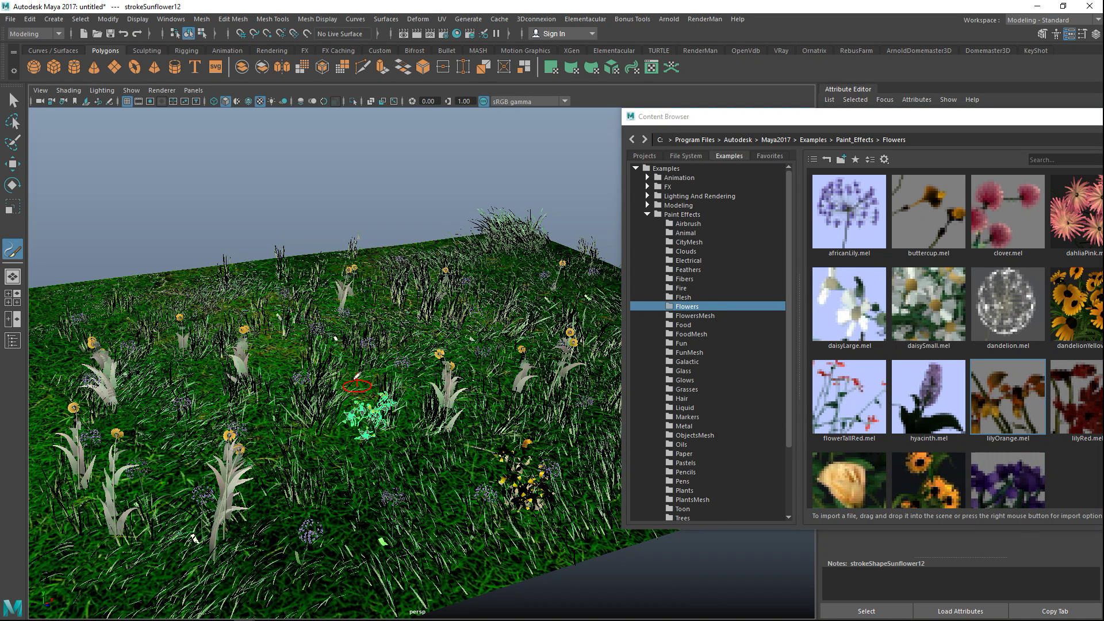
left_click(385, 343)
left_click(386, 308)
left_click(245, 289)
left_click(147, 300)
left_click(90, 299)
left_click(136, 392)
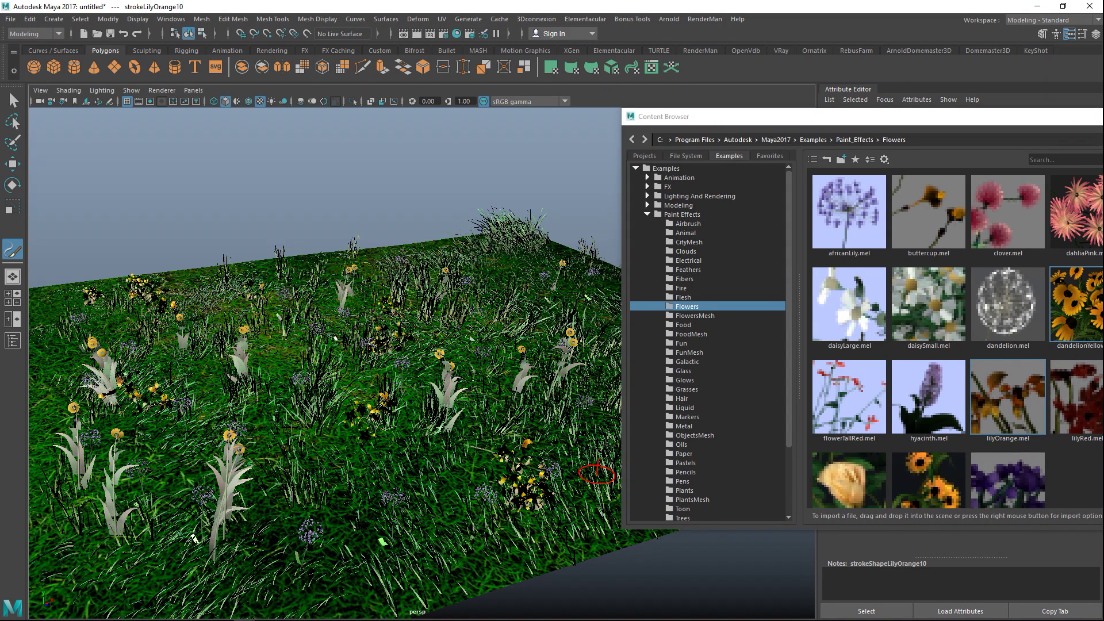
Choose the dahliaPink.mel brush and scatter pink dahlias over the foreground and middle of the plane
left_click(1076, 212)
left_click(460, 510)
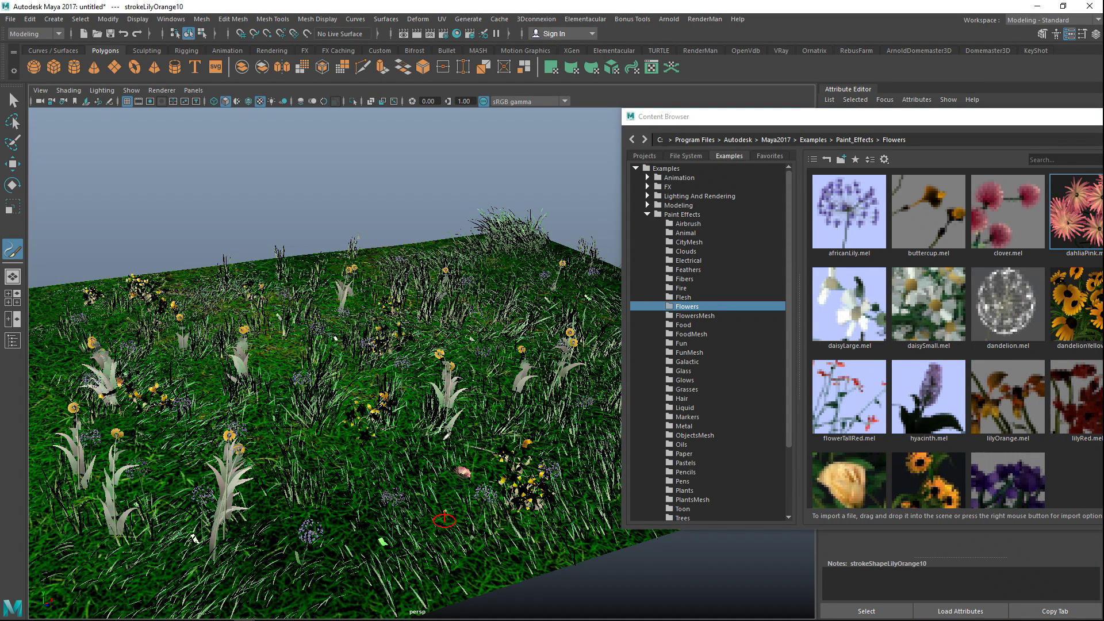
left_click(396, 503)
left_click(306, 499)
left_click(322, 412)
left_click(513, 332)
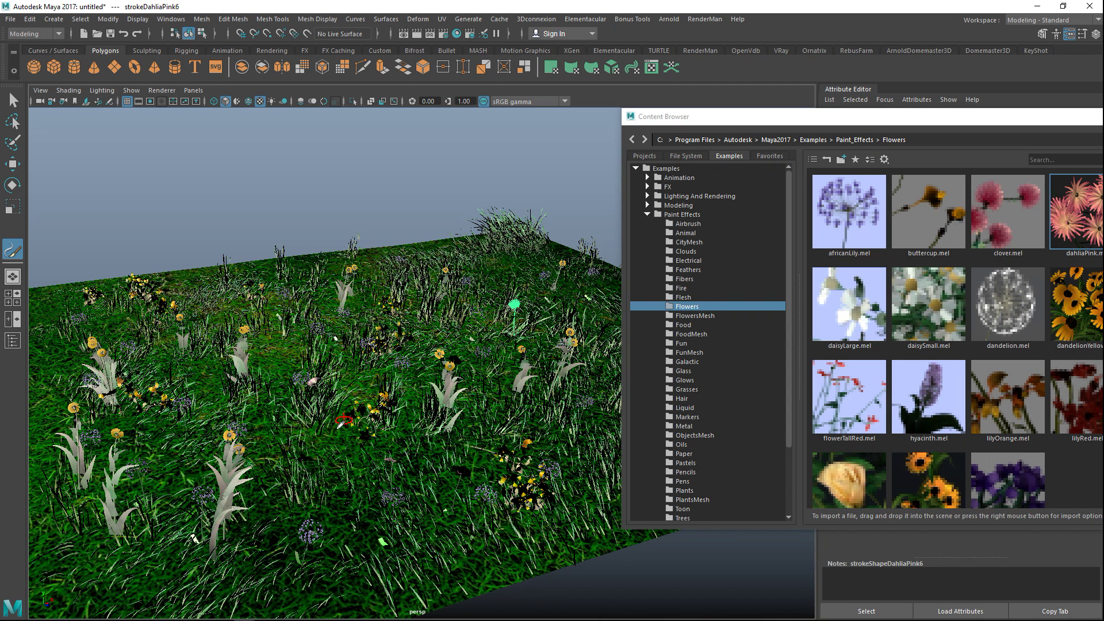
left_click(312, 465)
left_click(367, 476)
left_click(423, 366)
left_click(444, 362)
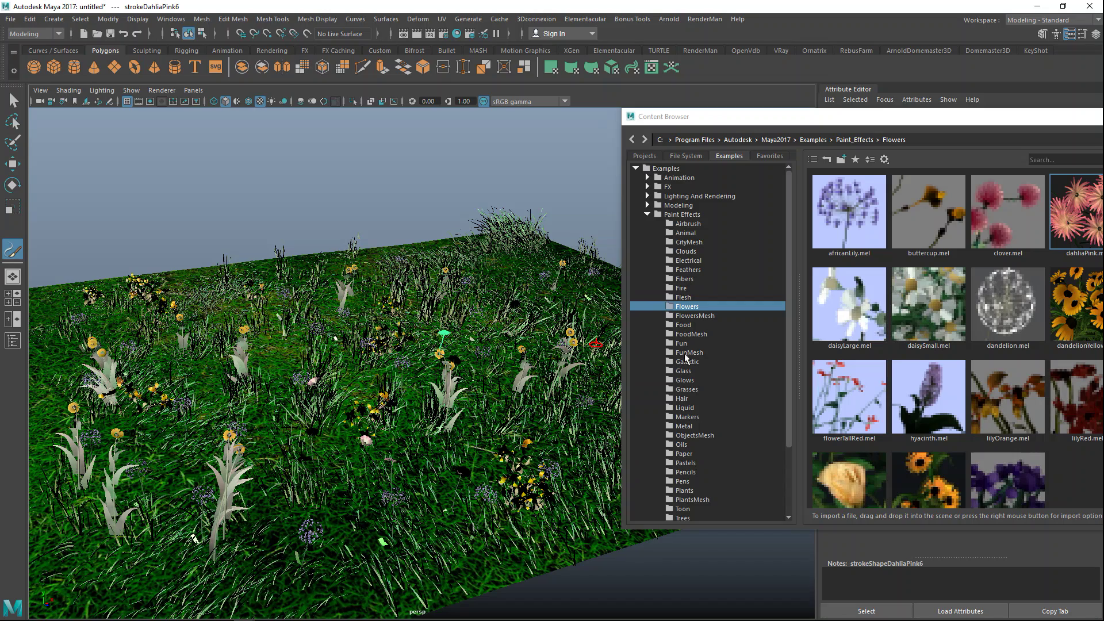
Bring the full Flowers collection into view, choose the lilyRed.mel brush and paint two plants beside the foreground sunflowers
left_click_drag(1008, 123, 684, 128)
left_click(781, 415)
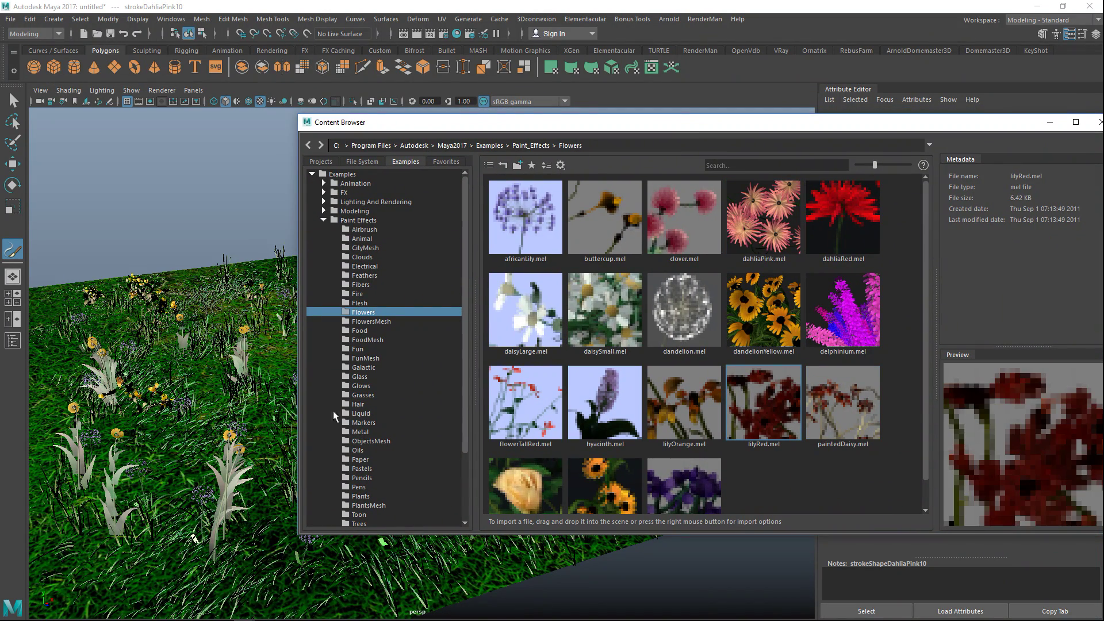
left_click(146, 561)
left_click(176, 497)
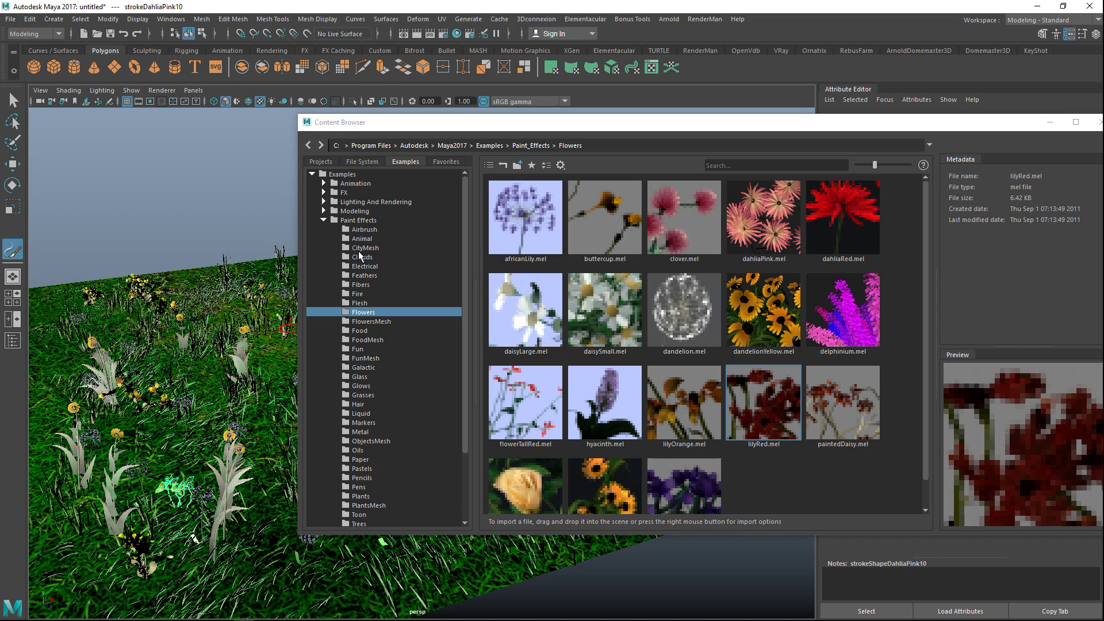
Move the Content Browser clear of the plane and scatter more lilyRed plants over the remaining areas
mouse_move(453, 124)
left_mouse_down()
mouse_move(525, 147)
mouse_move(918, 191)
left_mouse_up()
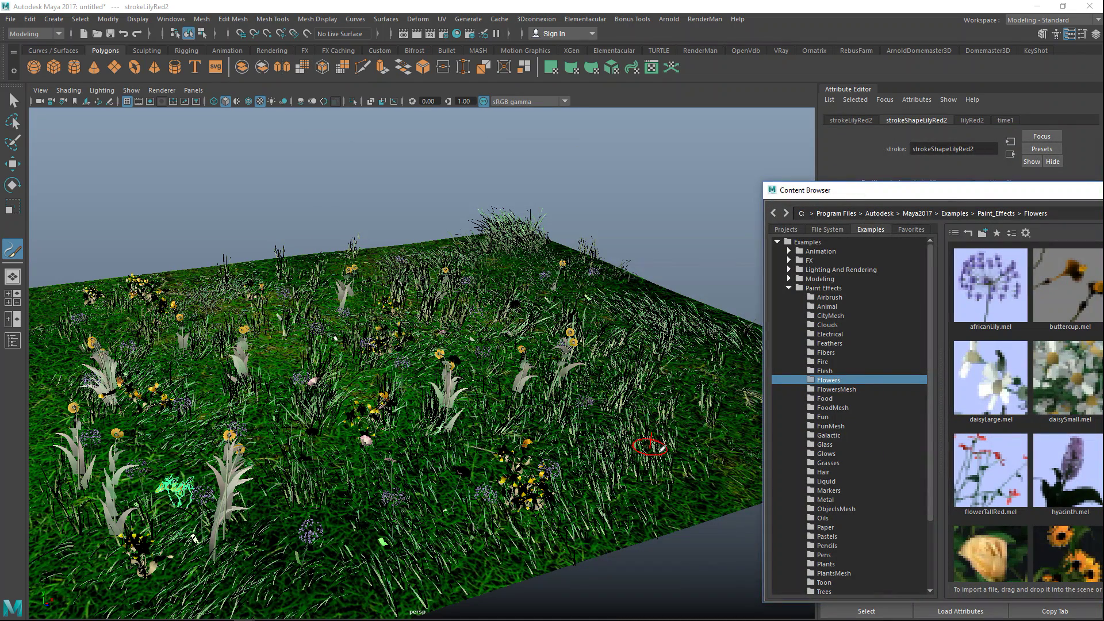
left_click(727, 452)
left_click(698, 329)
left_click(628, 312)
left_click(574, 329)
left_click(493, 331)
left_click(404, 420)
left_click(420, 472)
left_click(472, 518)
left_click(323, 475)
left_click(282, 449)
left_click(291, 344)
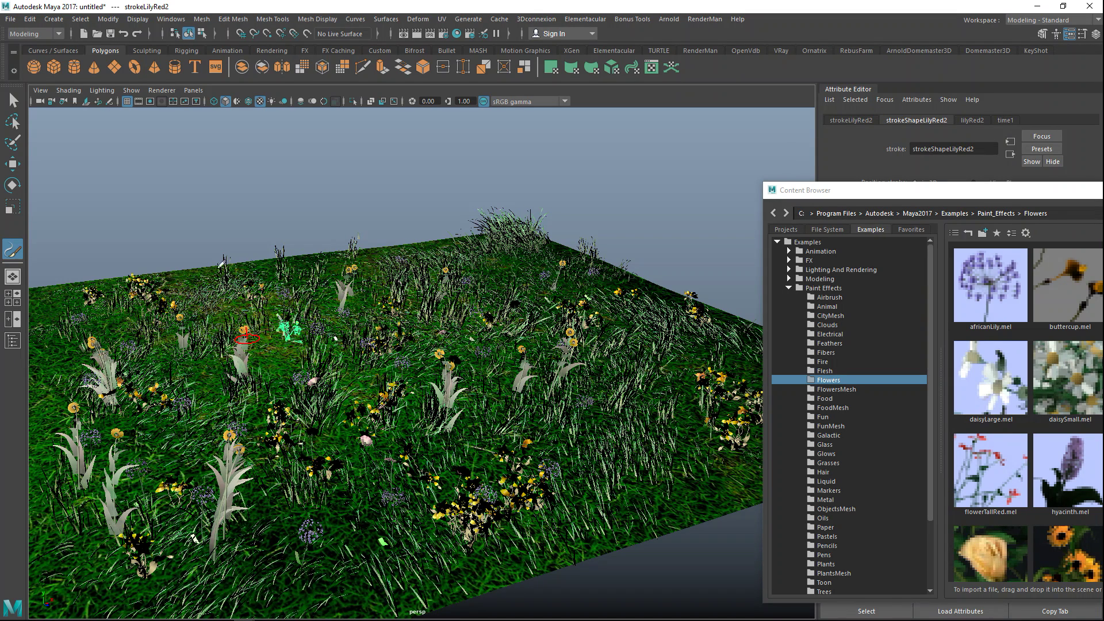
left_click(245, 339)
left_click(241, 570)
left_click(327, 555)
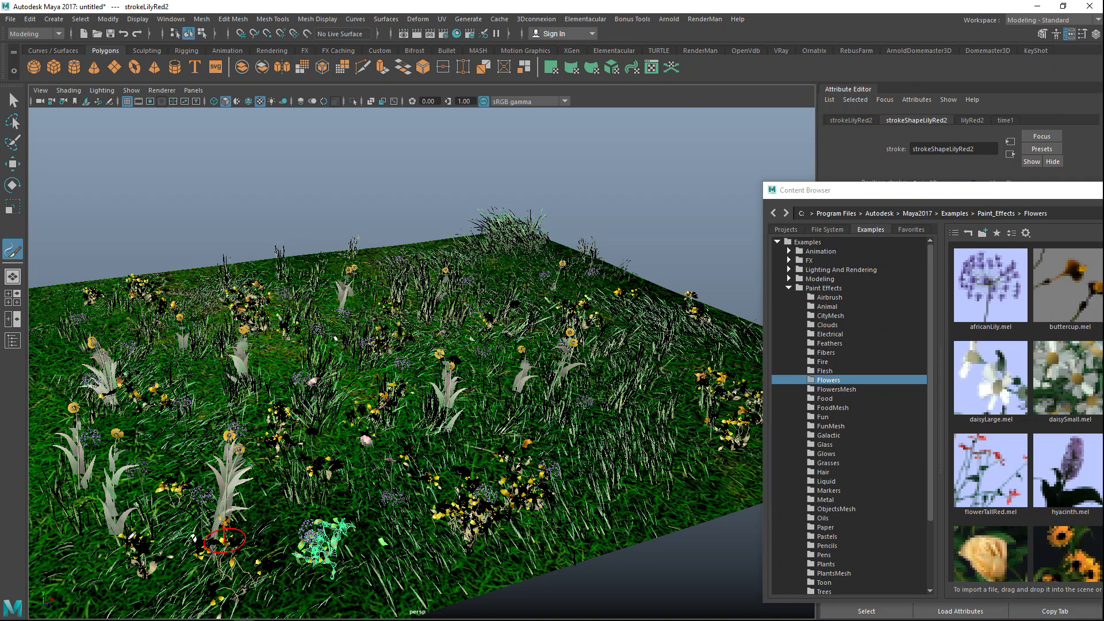
Choose the daisySmall.mel brush and scatter small daisies across the whole plane
left_click(1068, 363)
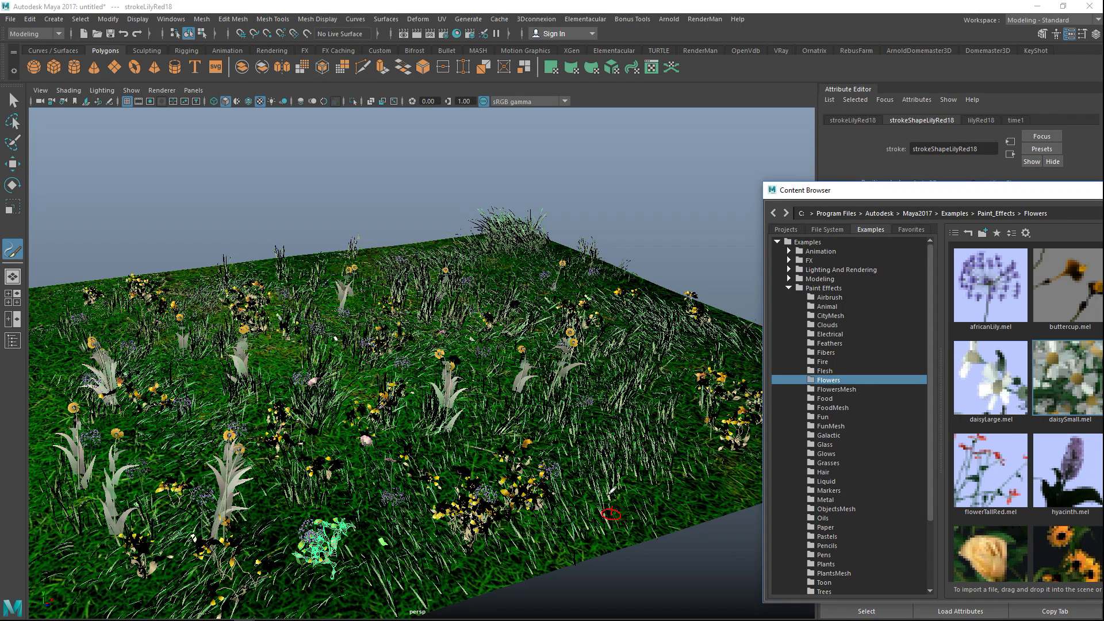
left_click(613, 480)
left_click(659, 420)
left_click(707, 468)
left_click(532, 442)
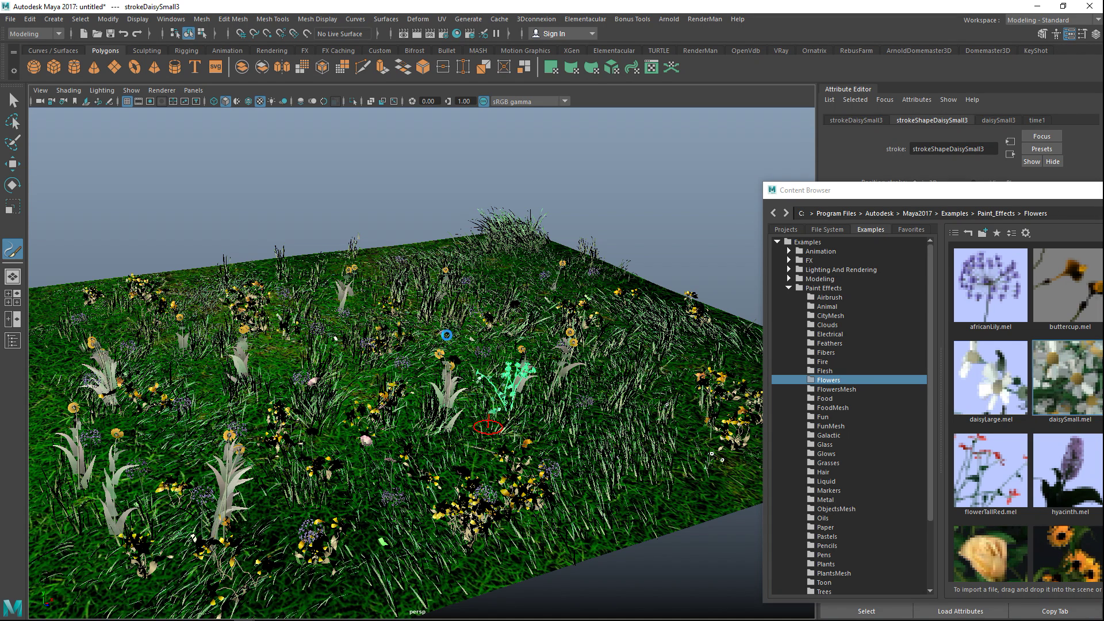
left_click(381, 430)
left_click(282, 484)
left_click(141, 450)
left_click(60, 376)
left_click(38, 350)
left_click(140, 326)
mouse_move(140, 326)
left_mouse_down()
mouse_move(313, 313)
mouse_move(574, 343)
mouse_move(714, 460)
mouse_move(750, 403)
left_mouse_up()
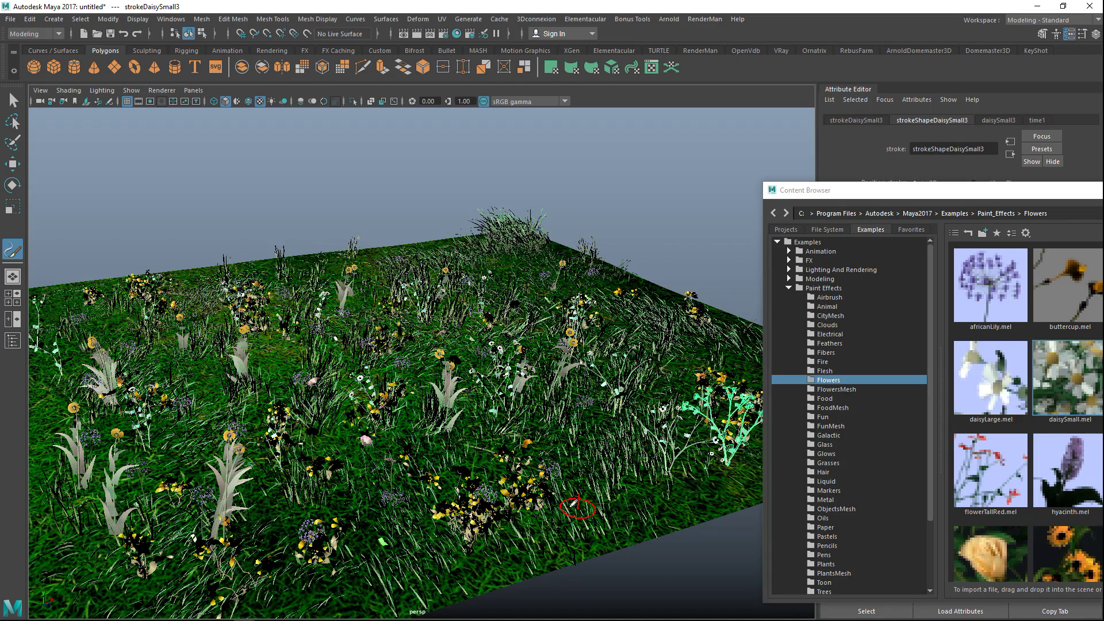
Choose the hyacinth.mel brush and place hyacinths from the near corner to the far edges of the plane
mouse_move(562, 502)
left_mouse_down("alt")
mouse_move(581, 488)
mouse_move(598, 494)
left_mouse_up("alt")
left_click(1052, 483)
left_click(321, 508)
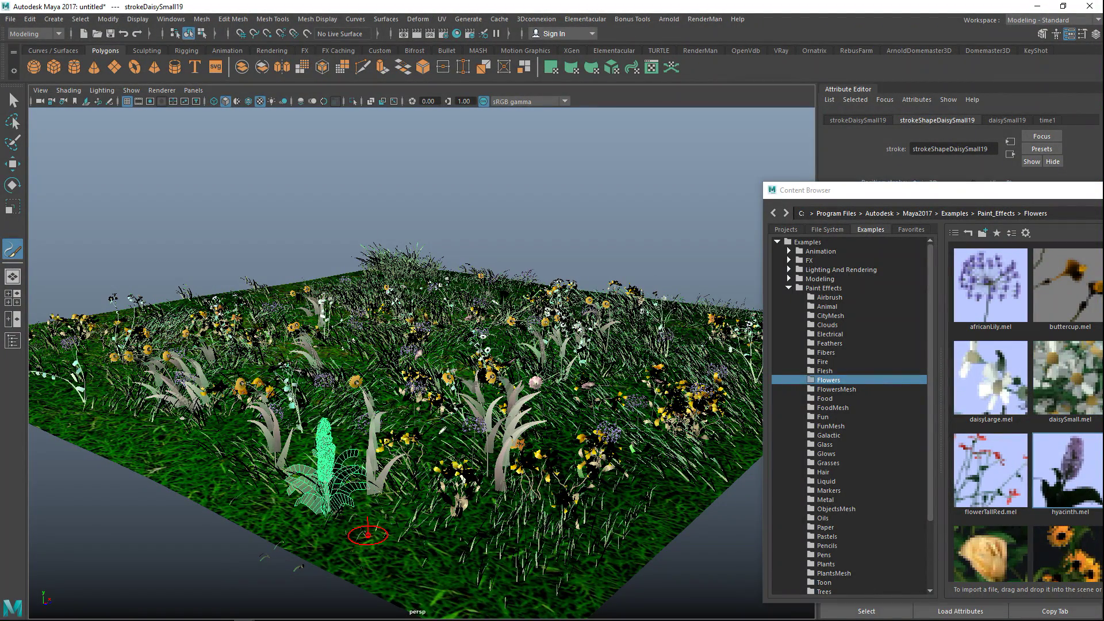
left_click(388, 503)
left_click_drag(406, 371, 412, 367)
left_click_drag(325, 322, 333, 319)
left_click_drag(449, 329, 460, 325)
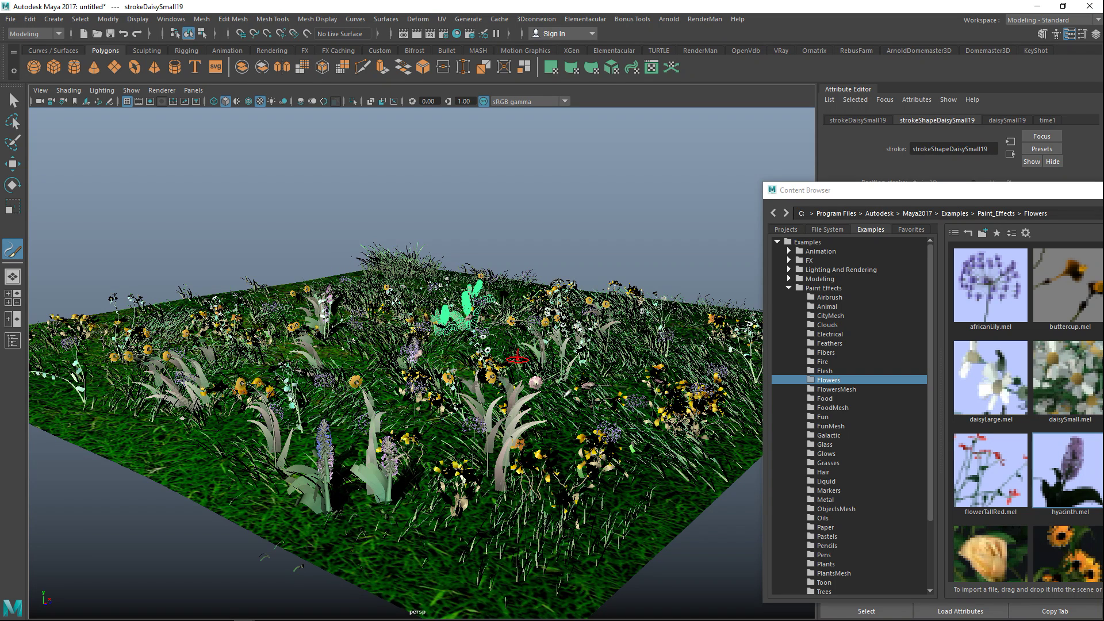
left_click_drag(591, 386, 601, 378)
left_click_drag(724, 360, 729, 354)
left_click_drag(611, 368, 620, 362)
left_click_drag(398, 334, 392, 327)
left_click_drag(344, 313, 336, 282)
left_click_drag(213, 360, 221, 356)
left_click_drag(115, 391, 124, 387)
left_click_drag(52, 368, 60, 365)
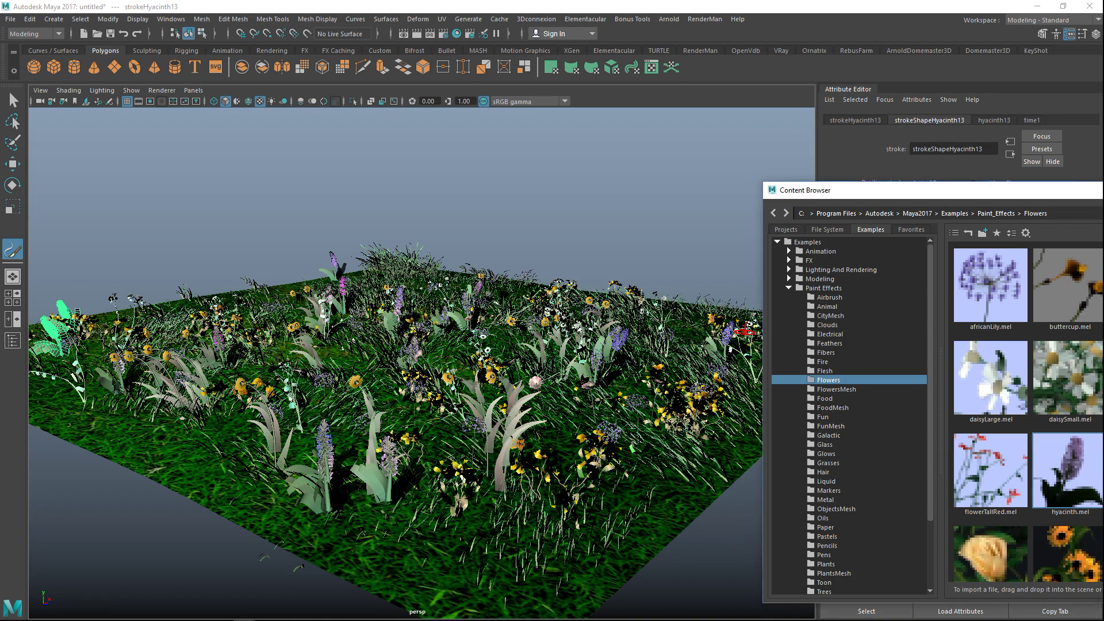
Minimize the Content Browser, inspect the whole painted meadow and leave the Paint Effects tool for the Select tool
left_click(1103, 190)
scroll(570, 312, "down", 5)
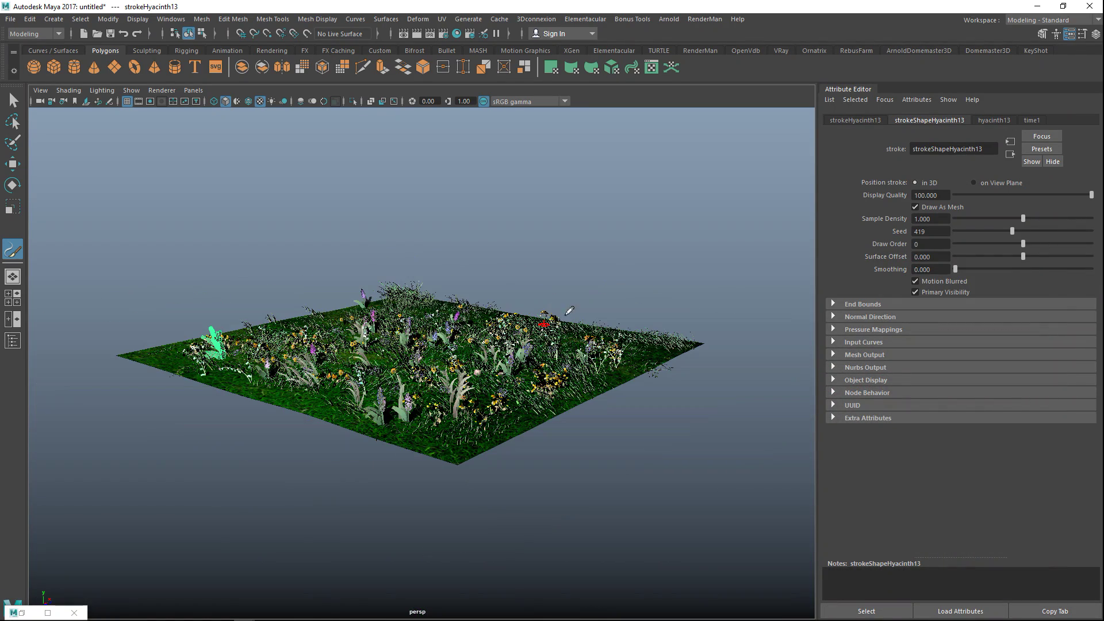
scroll(621, 363, "up", 4)
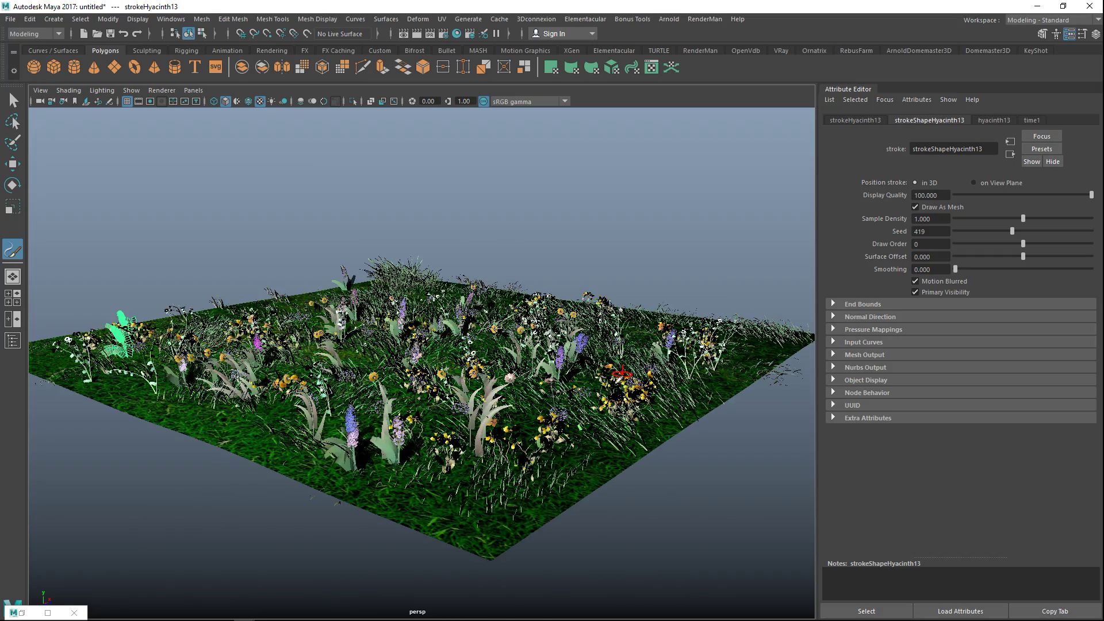
mouse_move(441, 240)
left_mouse_down("alt")
mouse_move(431, 249)
mouse_move(443, 248)
left_mouse_up("alt")
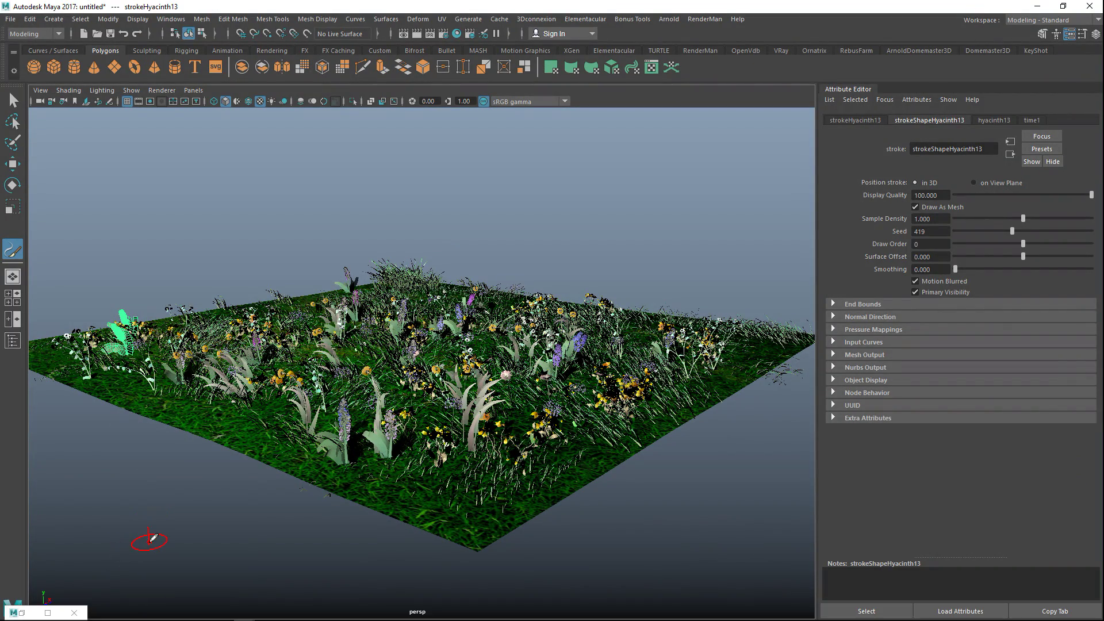
key("q")
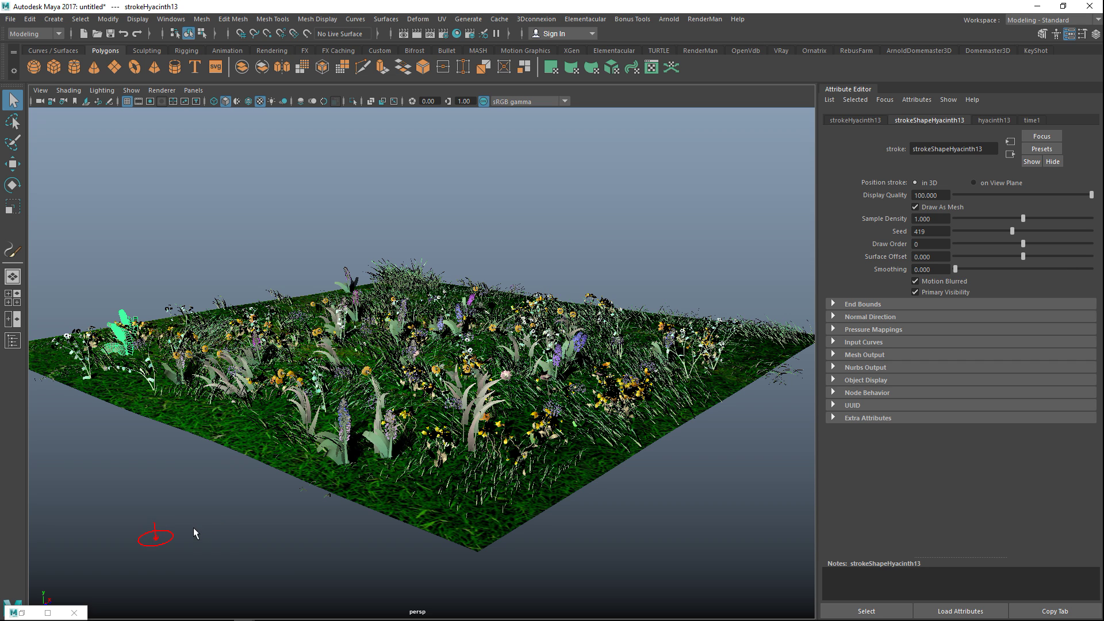
left_click(471, 35)
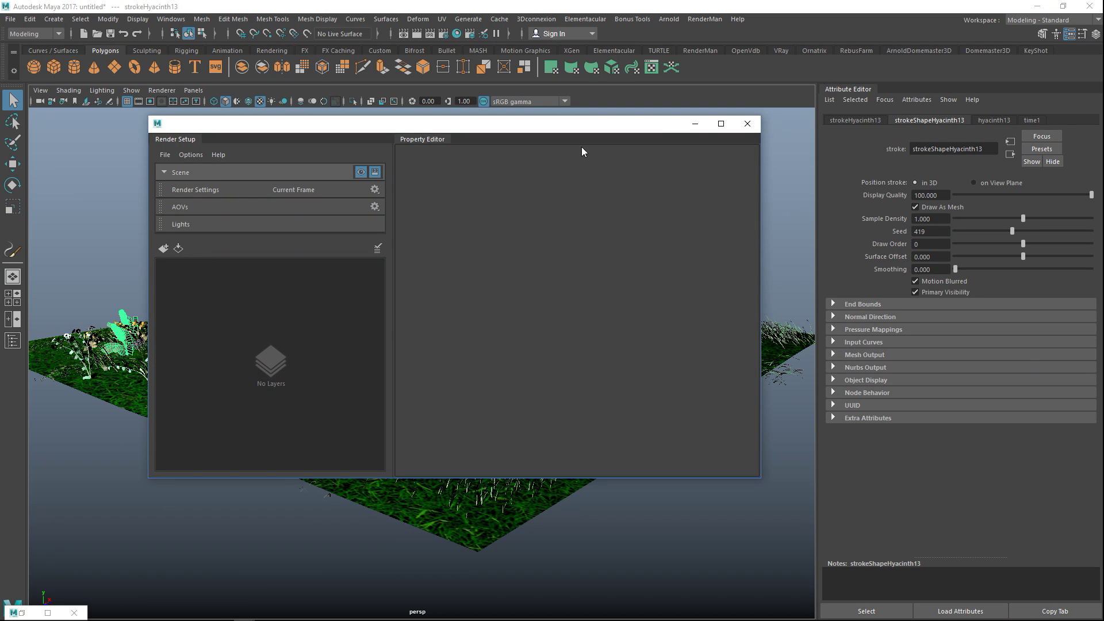
left_click(748, 123)
left_click(50, 612)
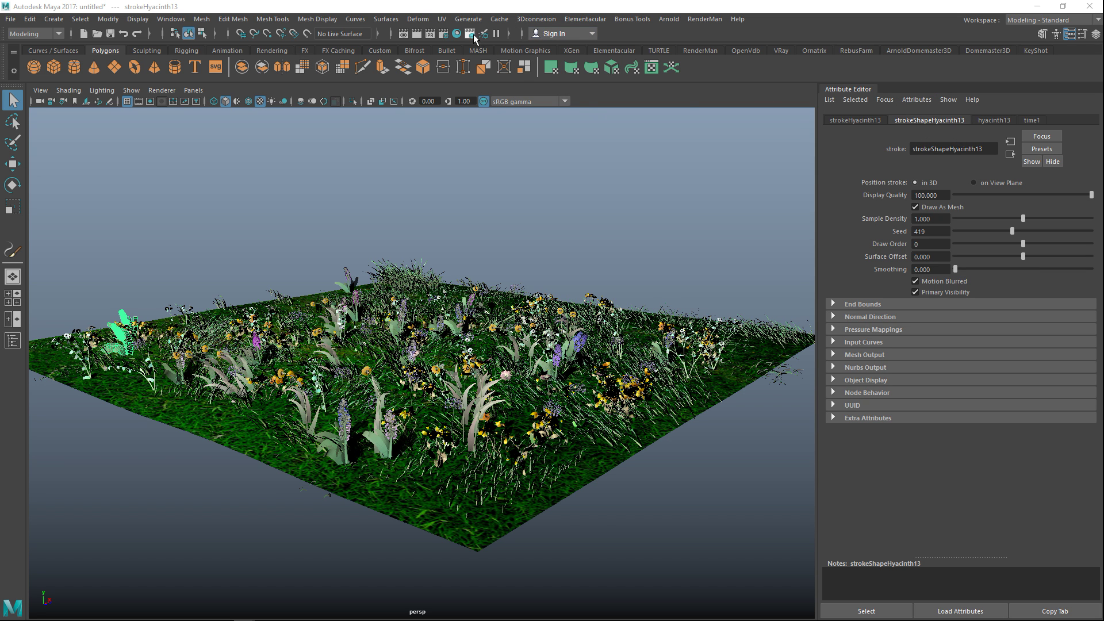
Set the renderer to mental ray in the Render Settings and minimize the settings window
left_click(446, 33)
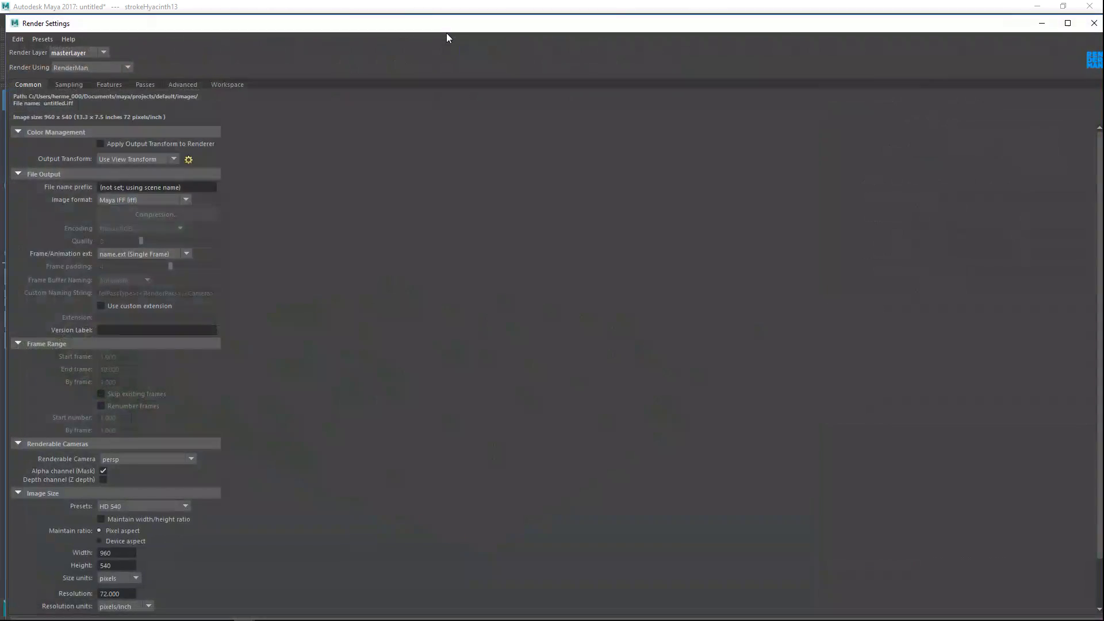
left_click(72, 67)
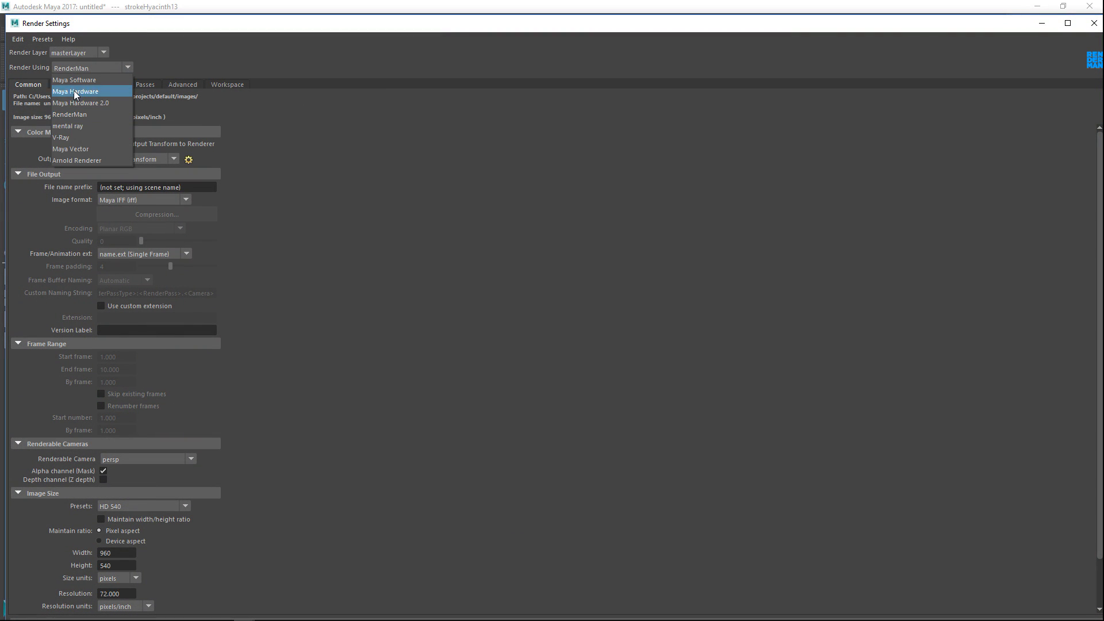
left_click(92, 130)
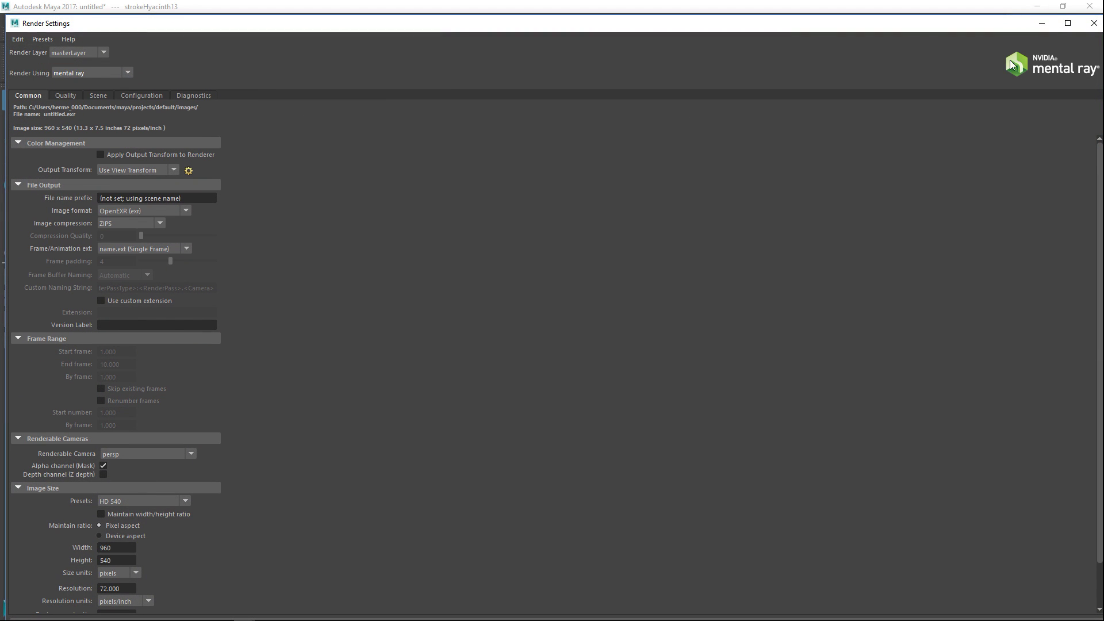
left_click(1043, 24)
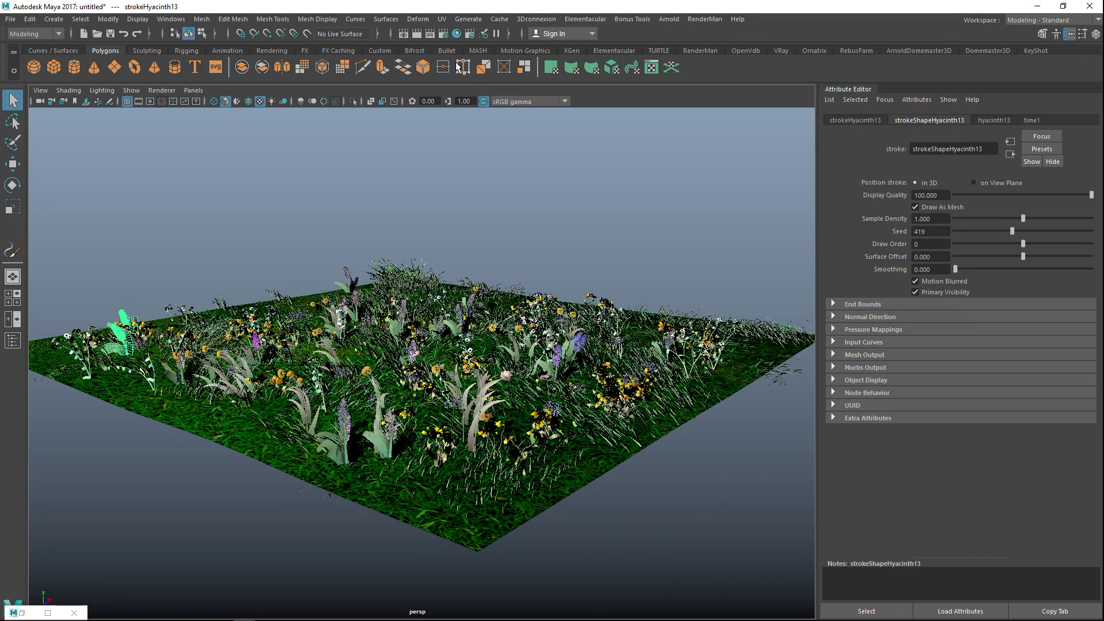
Render the perspective view with mental ray, check the image and close the Render View
left_click(430, 35)
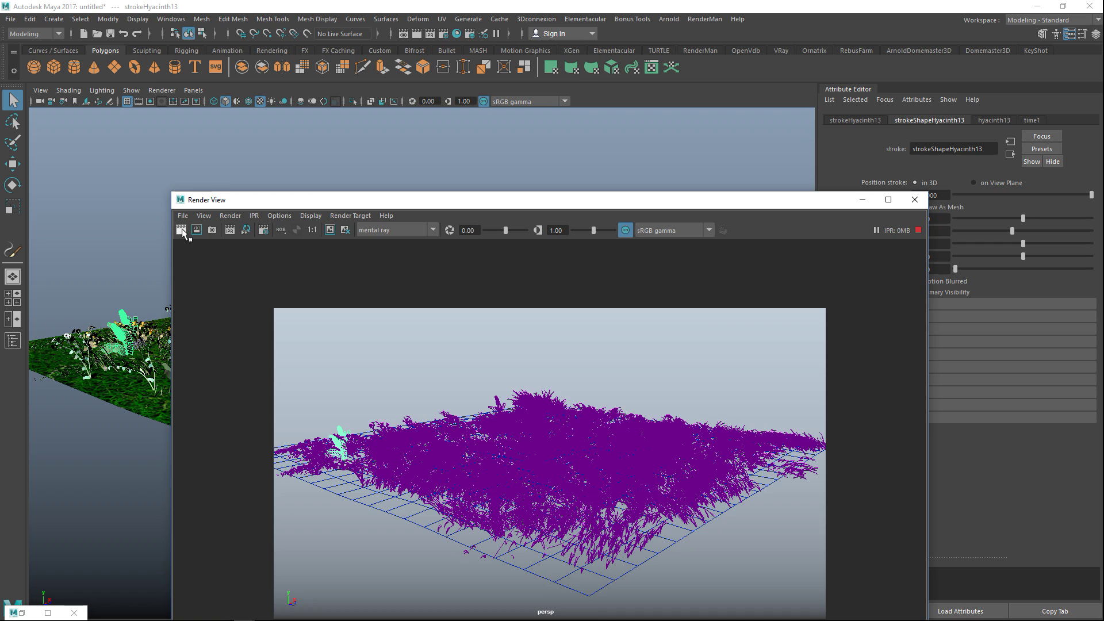
left_click(182, 230)
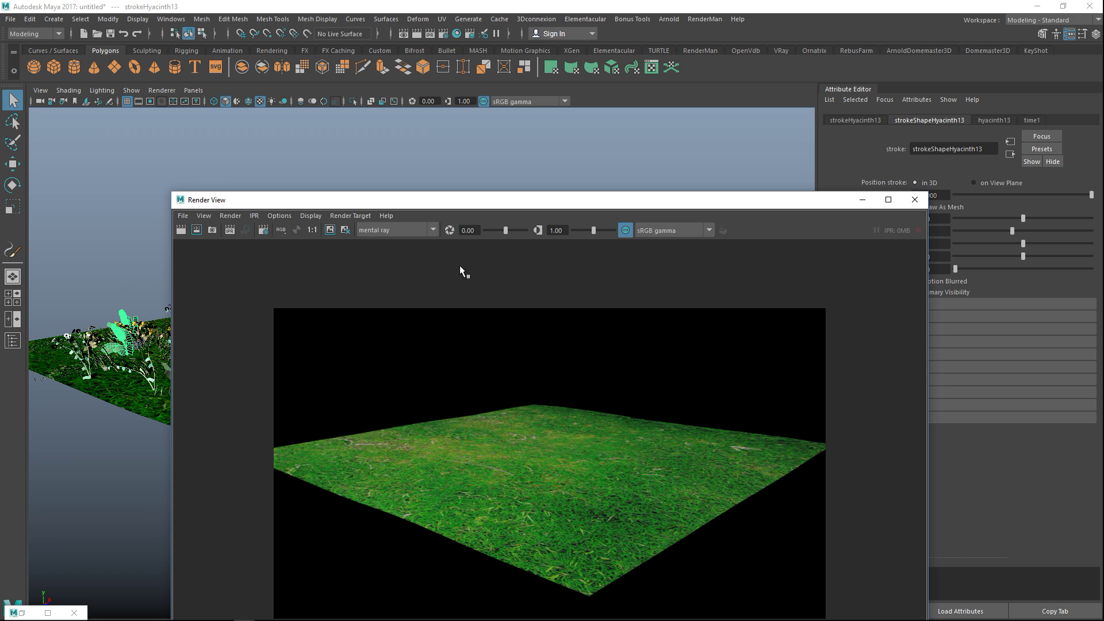
left_click(914, 200)
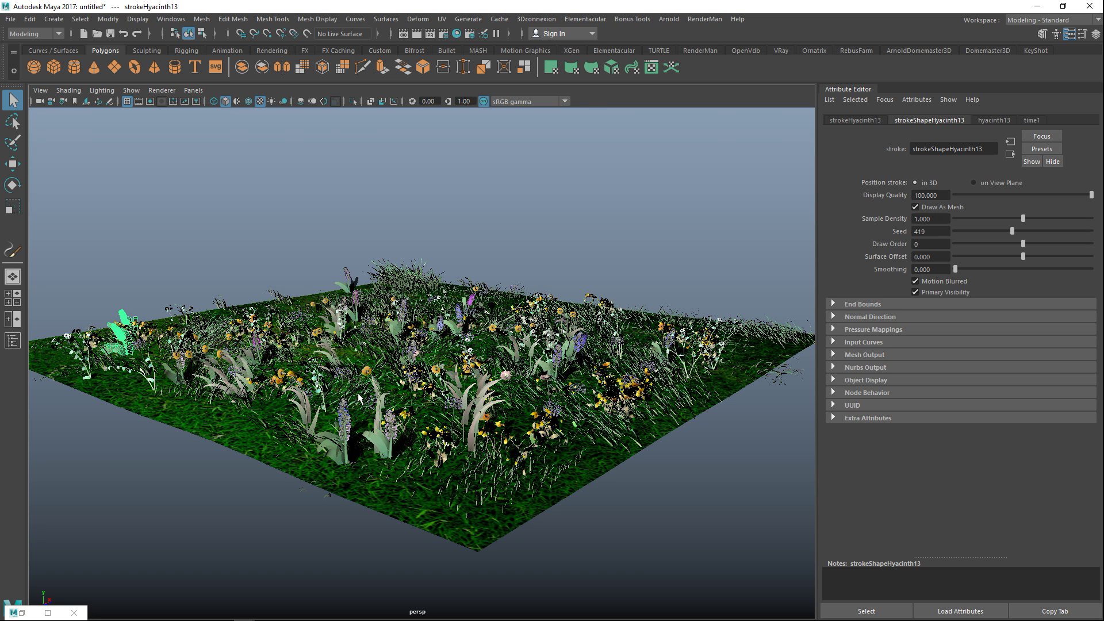
Select all the Paint Effects grass and flower strokes, leaving the ground plane out of the selection
scroll(348, 407, "down", 3)
left_click_drag(315, 445, 288, 392, "alt")
left_click_drag(272, 293, 693, 476)
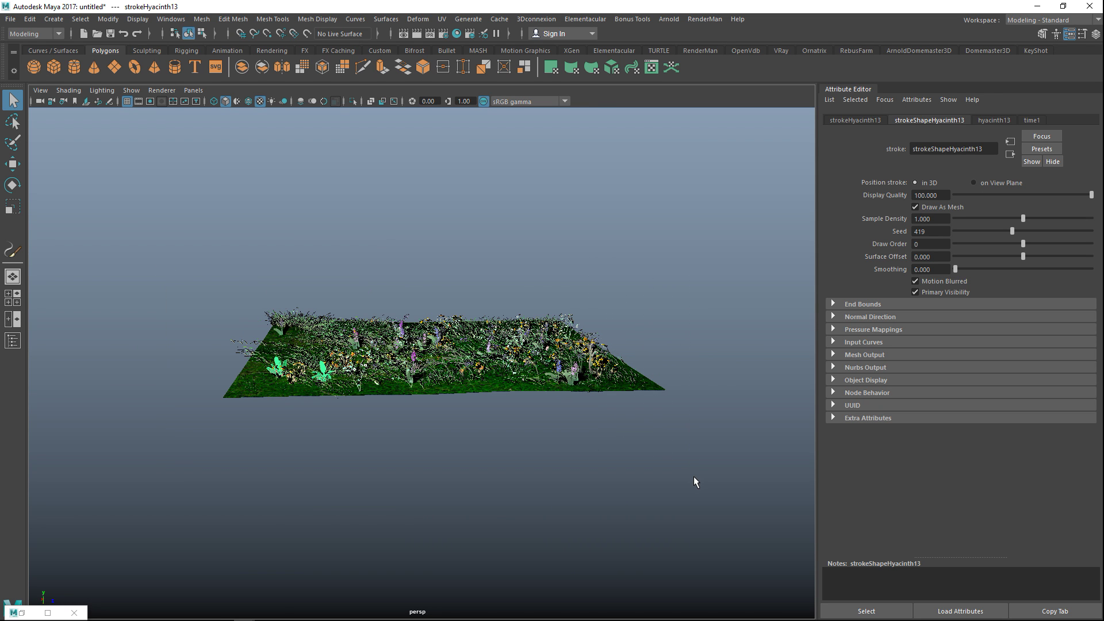
left_click(228, 395)
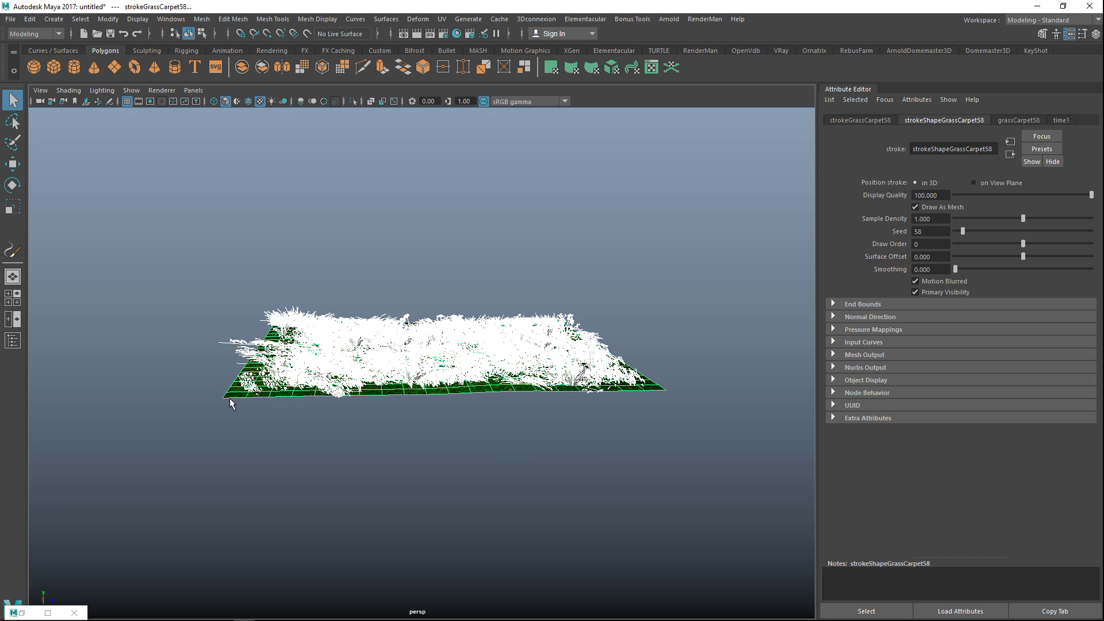
left_click(224, 394, "shift")
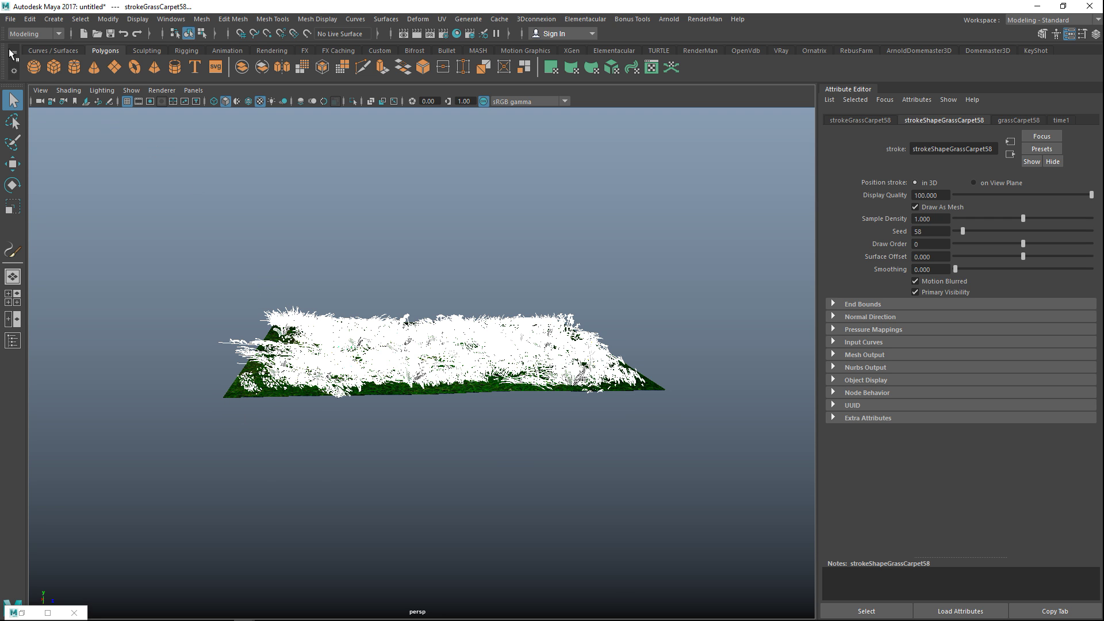
Convert the selected Paint Effects strokes to polygons, resetting the options, toggling Hide strokes and setting the poly limit to 200000
left_click(108, 19)
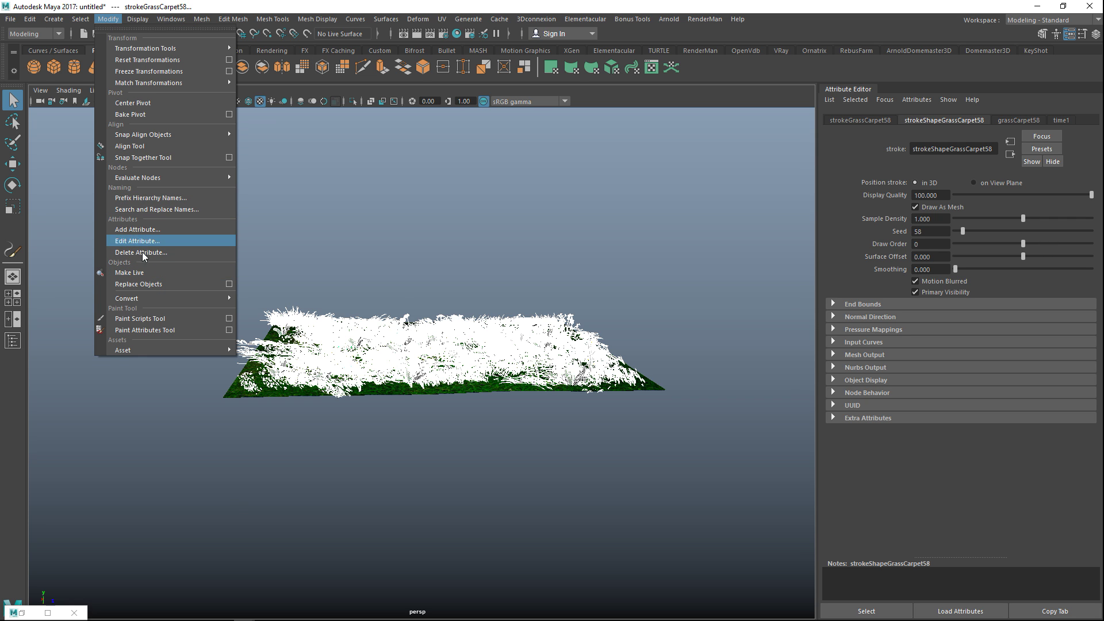
mouse_move(167, 299)
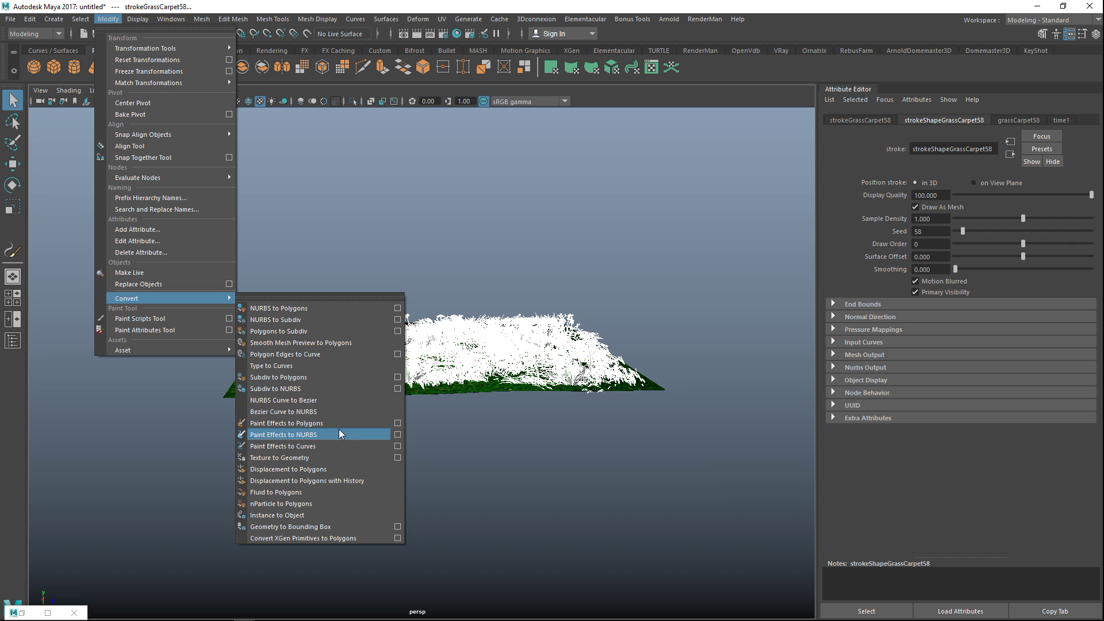
left_click(399, 423)
left_click(743, 127)
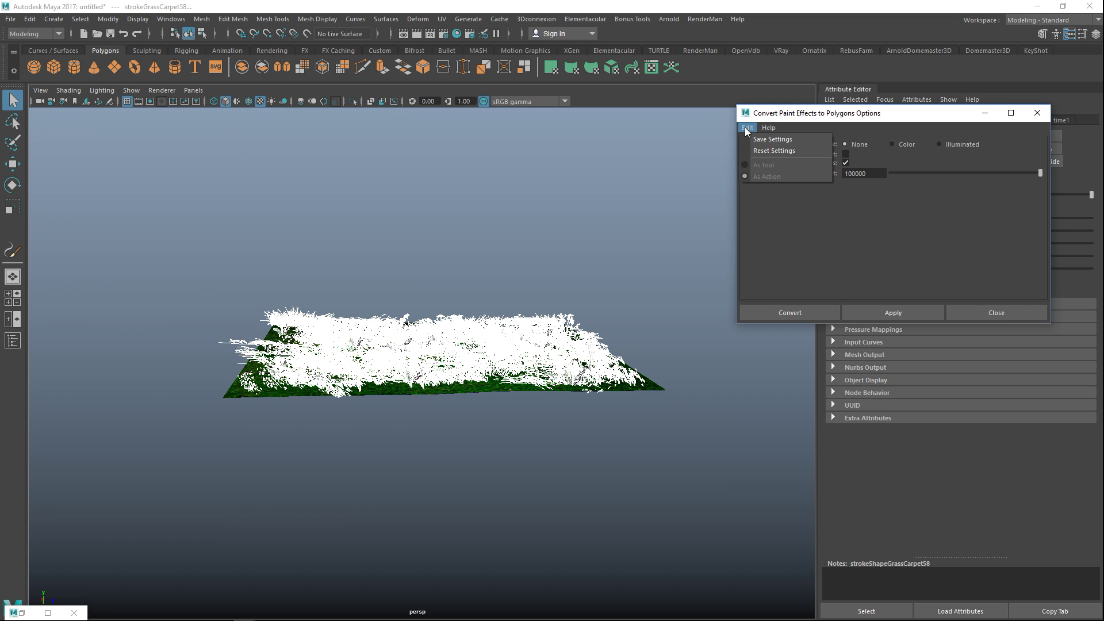
left_click(775, 151)
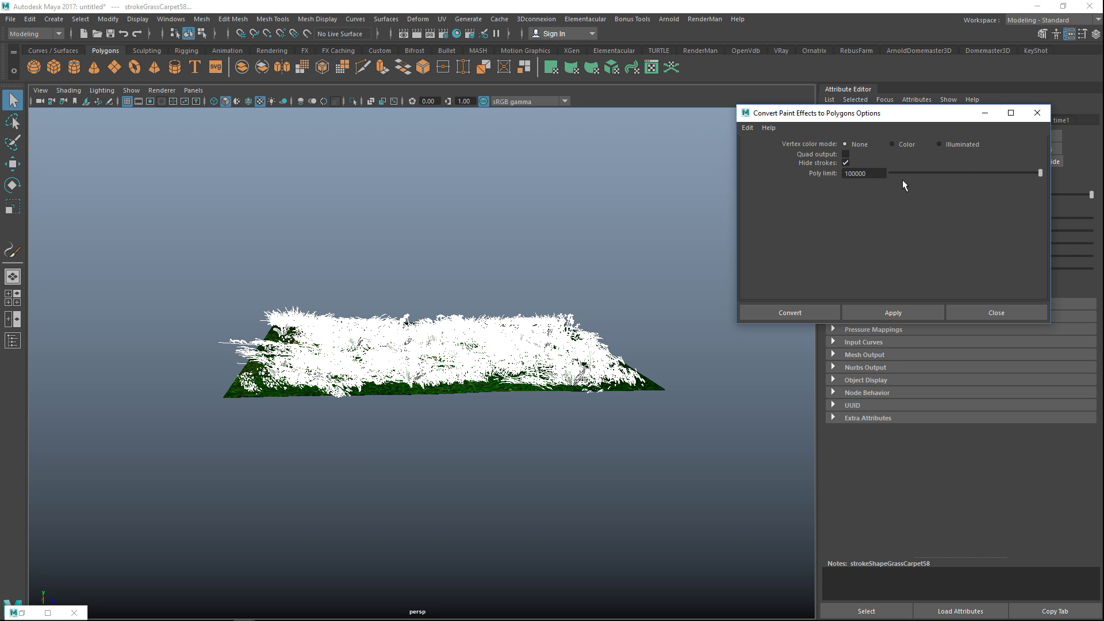
left_click(846, 163)
double_click(877, 171)
type("200000")
left_click(795, 312)
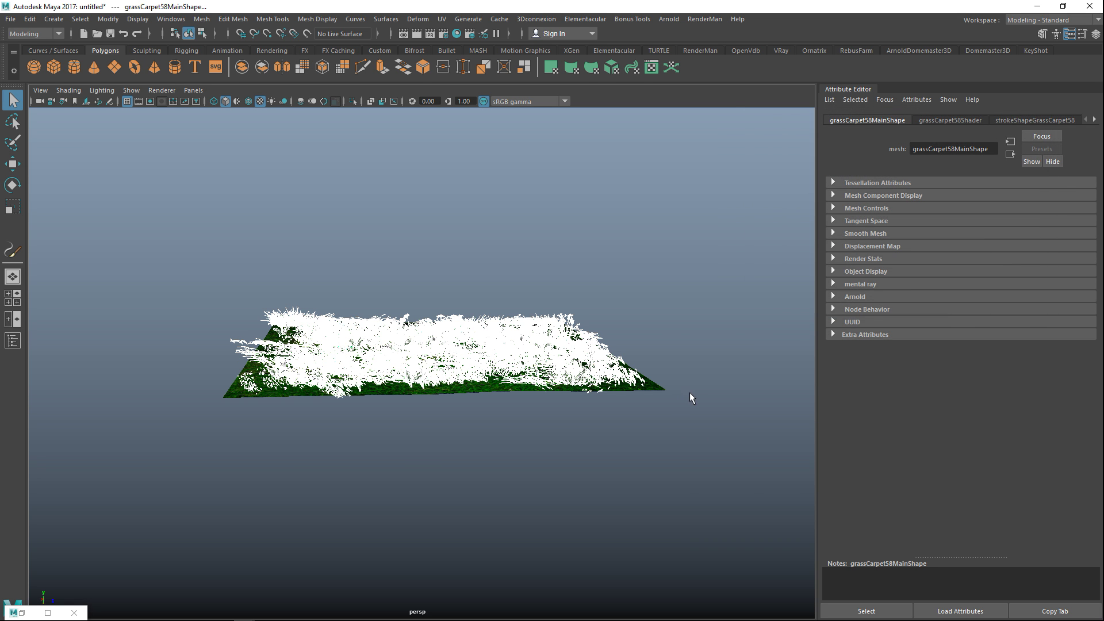
Clear the selection and examine the converted polygon meadow from several angles, both close up and as a whole
left_click_drag(679, 439, 589, 441, "alt")
left_click(580, 476)
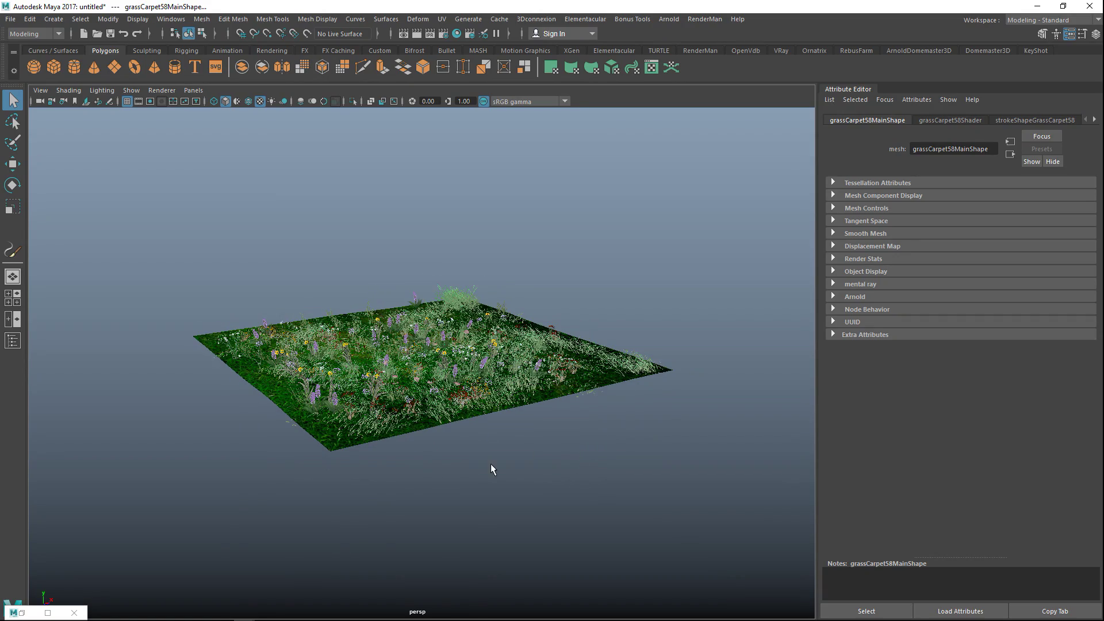
scroll(570, 514, "up", 3)
scroll(570, 511, "up", 5)
left_click_drag(562, 520, 659, 541, "alt")
scroll(594, 526, "up", 3)
mouse_move(598, 523)
left_mouse_down("alt")
mouse_move(615, 510)
mouse_move(567, 510)
mouse_move(585, 512)
left_mouse_up("alt")
scroll(609, 513, "down", 5)
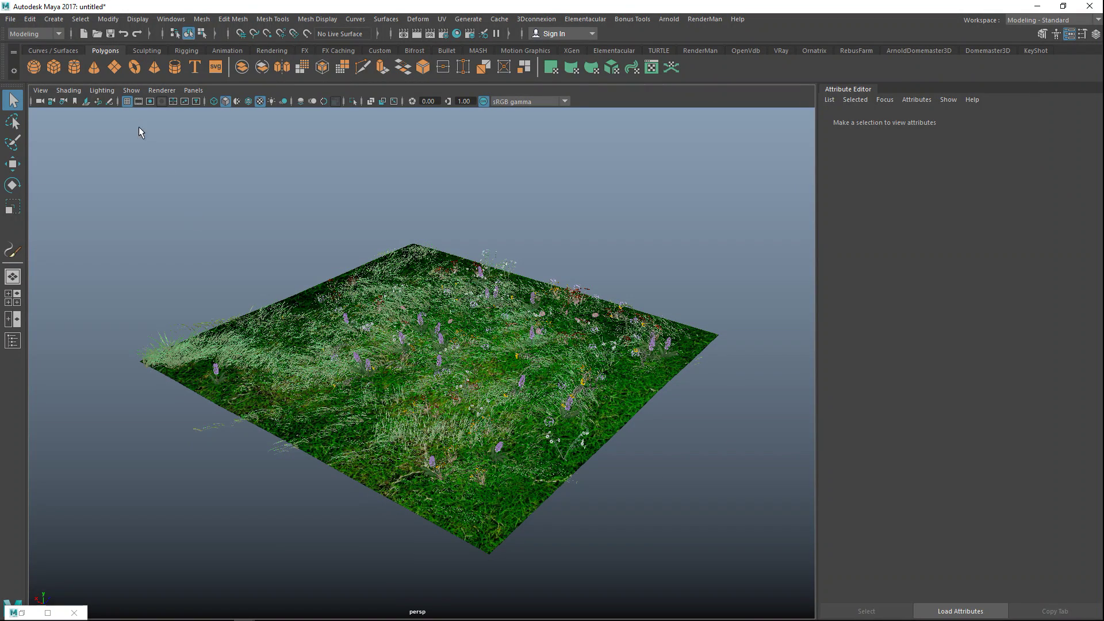
Create a polygon plane at the meadow's center, scale it larger than the ground plane and rotate it upright
left_click(364, 326)
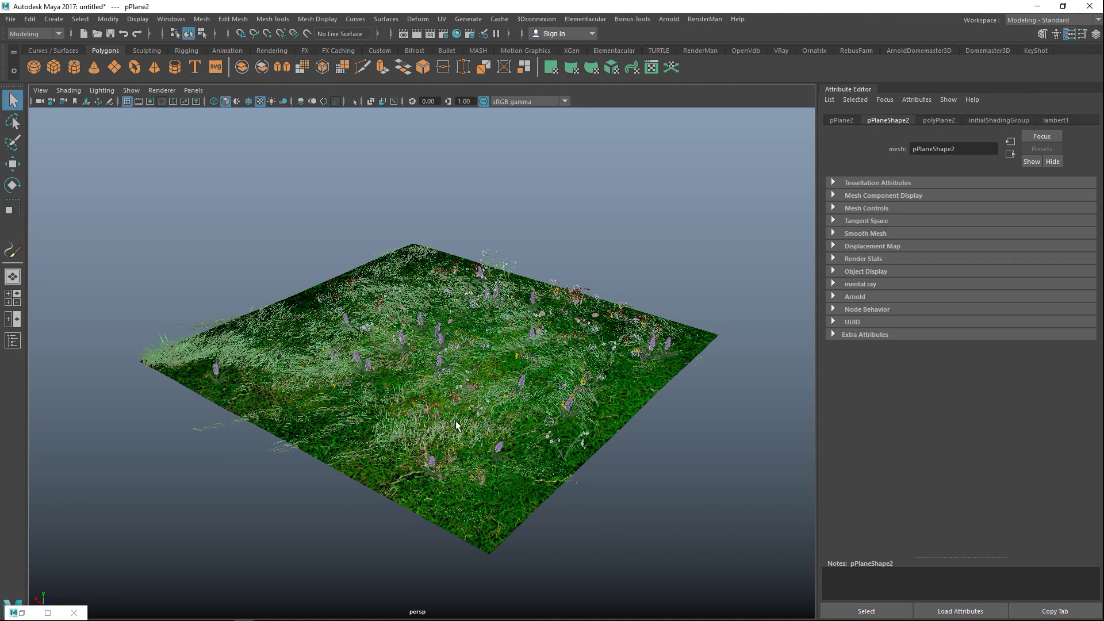
key("r")
left_click_drag(437, 347, 844, 447)
key("e")
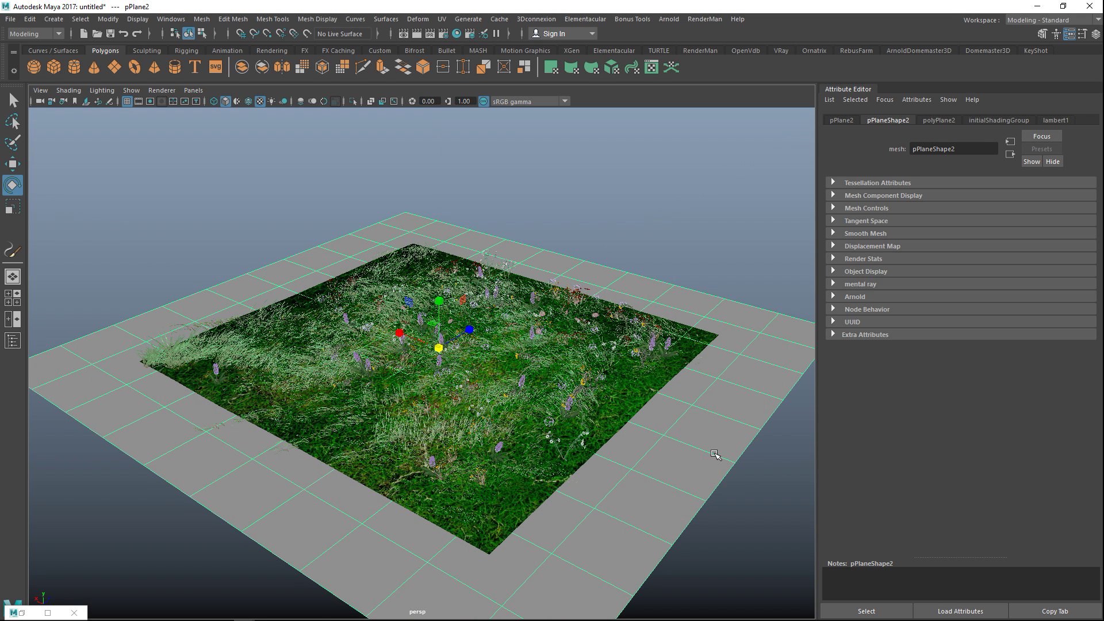
left_click_drag(458, 314, 460, 371)
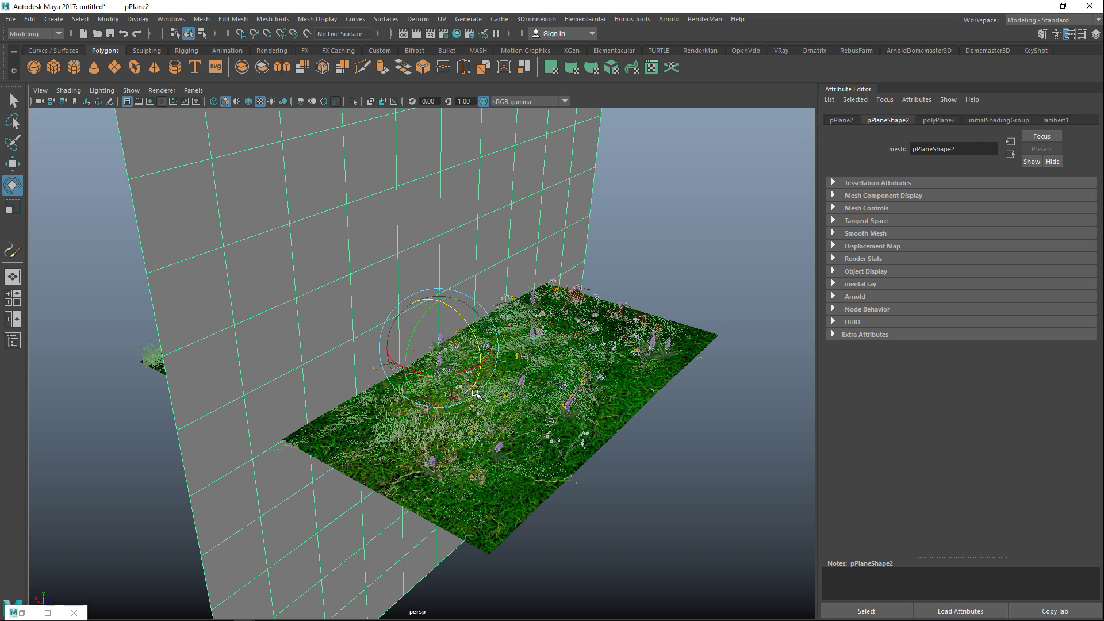
Move the upright plane back to the far edge of the meadow as a backdrop
key("w")
left_click_drag(461, 360, 218, 323)
key("r")
middle_click_drag(453, 407, 499, 482, "alt")
left_click_drag(498, 482, 484, 463, "alt")
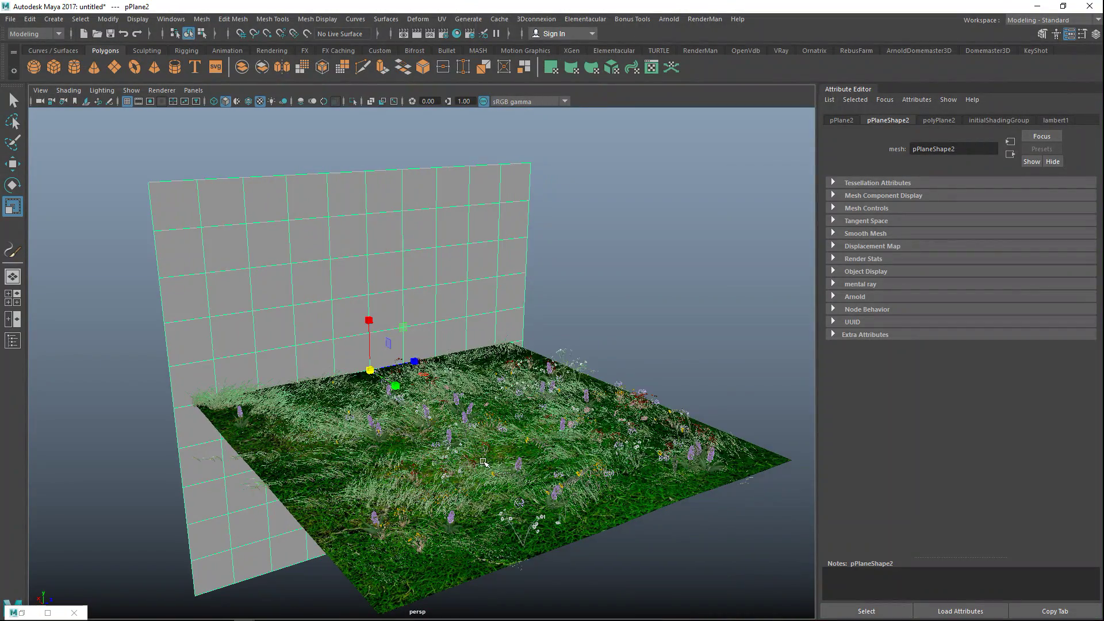
middle_click_drag(481, 467, 413, 463, "alt")
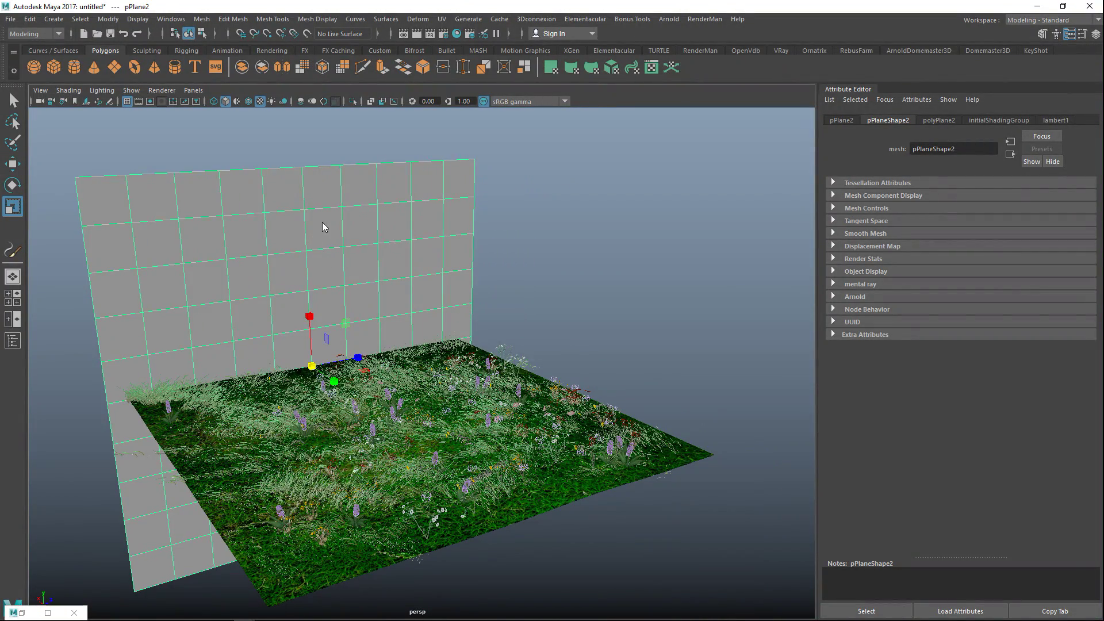
Assign a new Lambert material to the backdrop plane and load BlueSky.jpg as its color file texture
right_click_drag(323, 227, 331, 522)
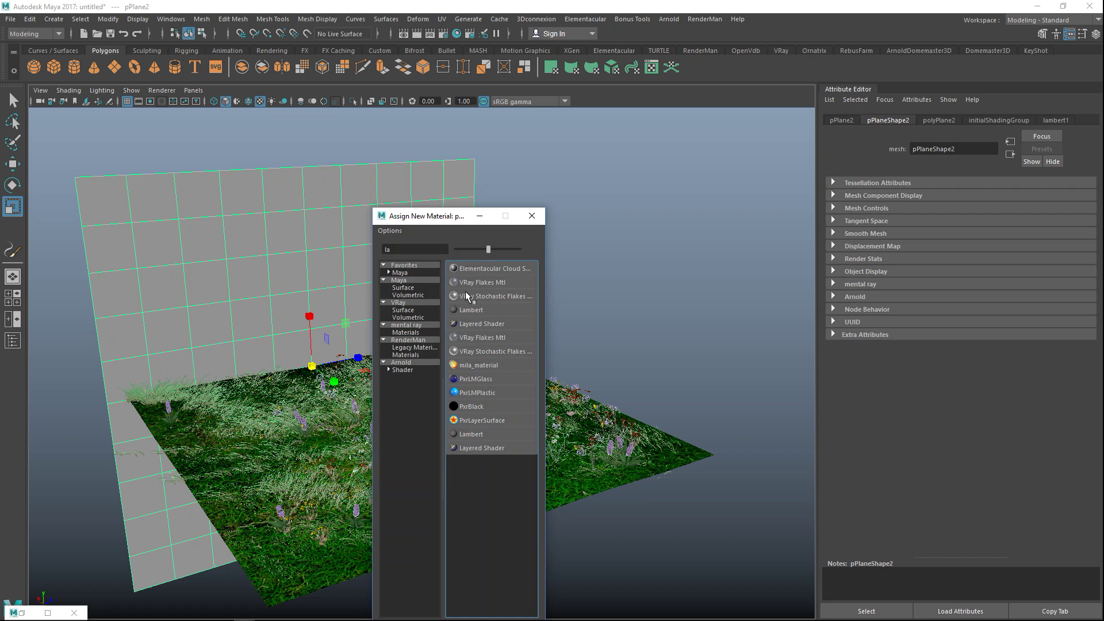
left_click(481, 318)
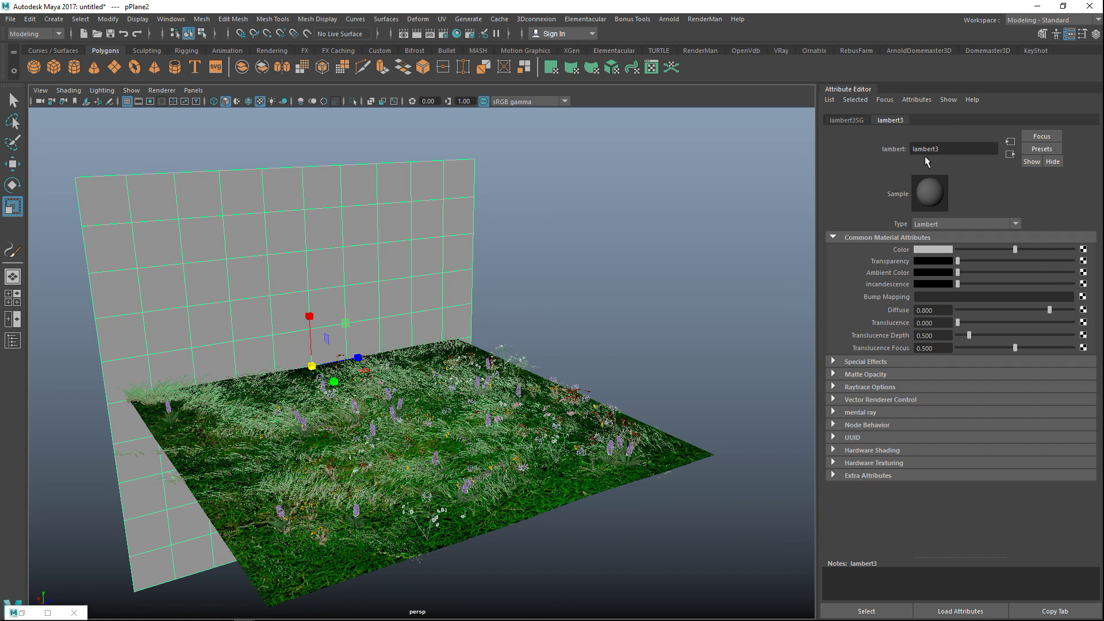
left_click(1081, 251)
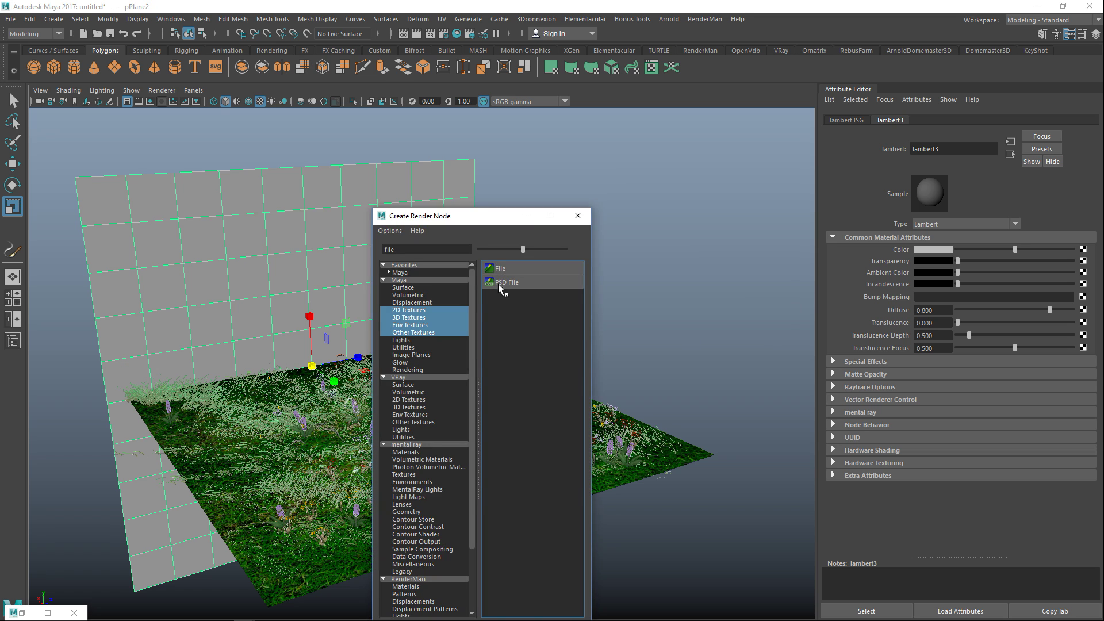
left_click(505, 269)
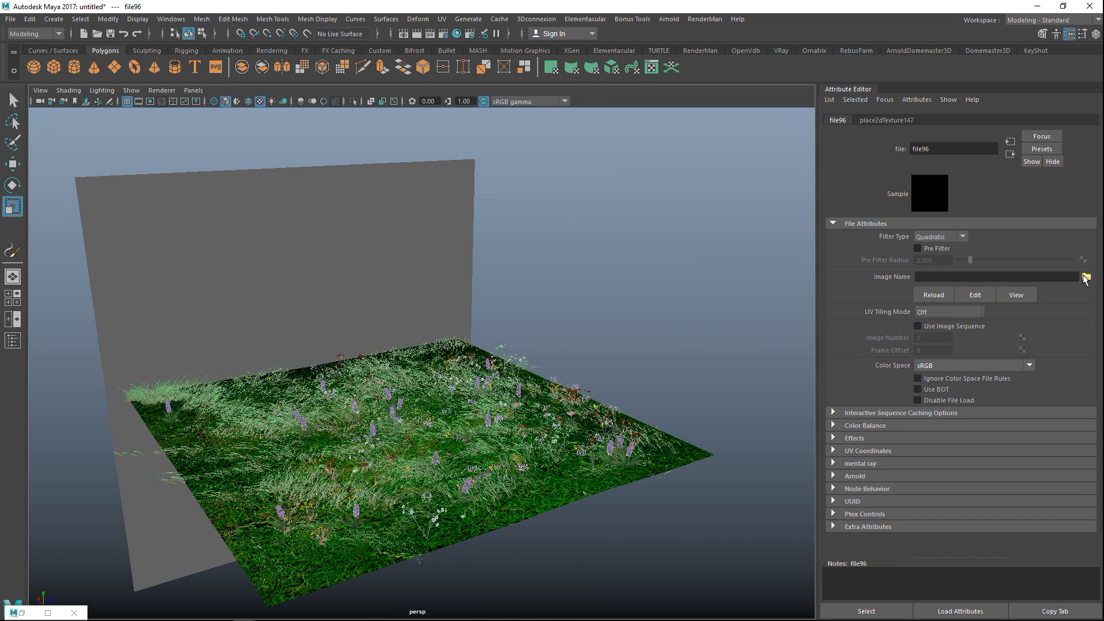
left_click(1085, 278)
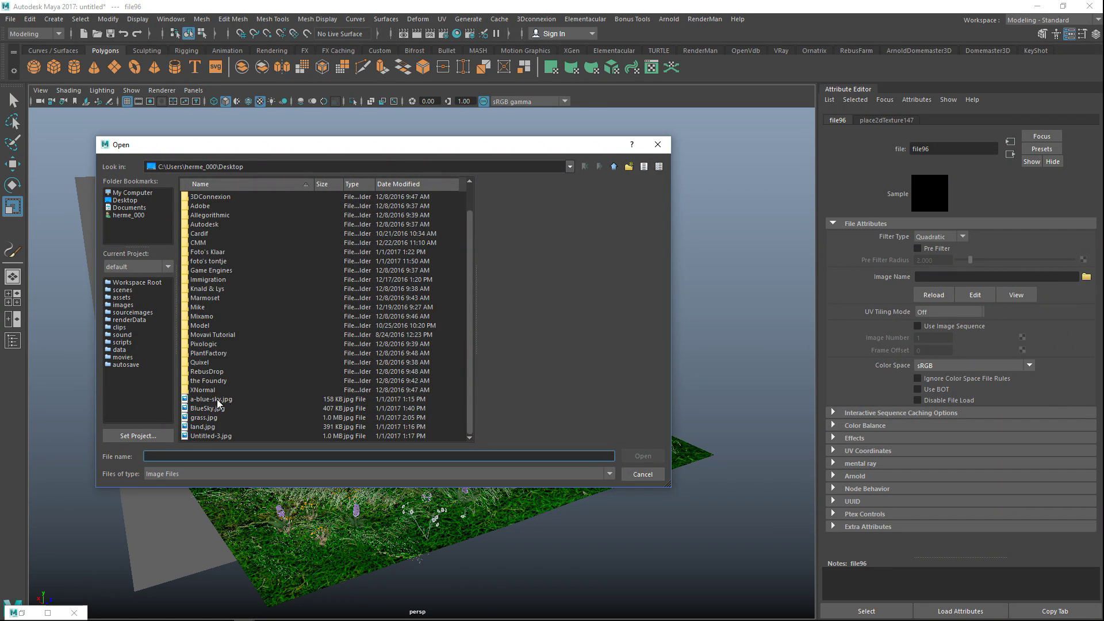
left_click(207, 409)
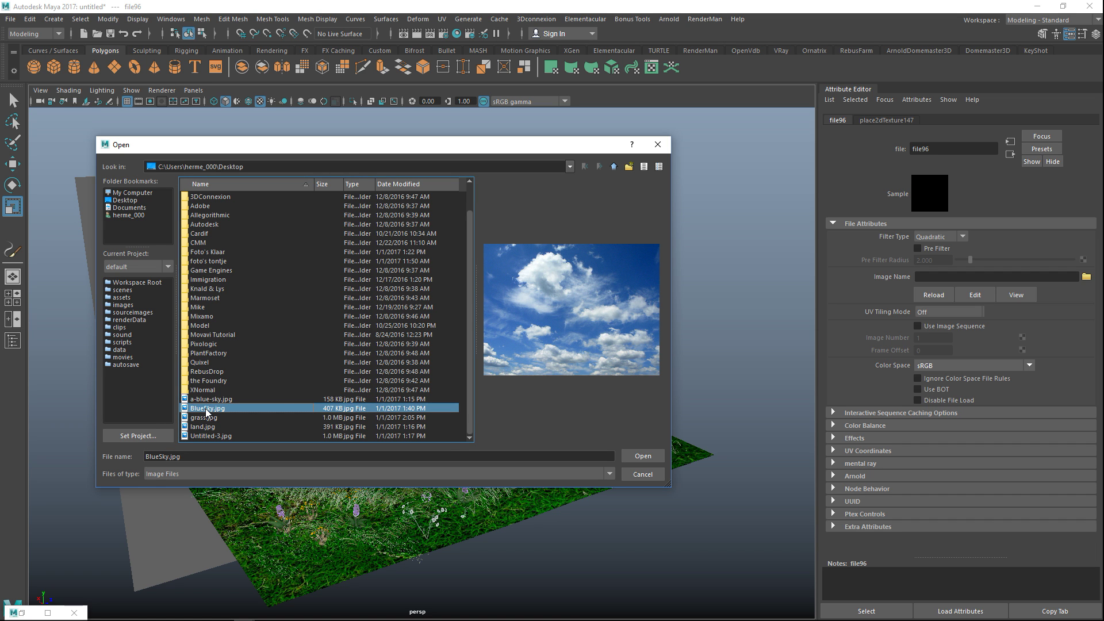
left_click(643, 456)
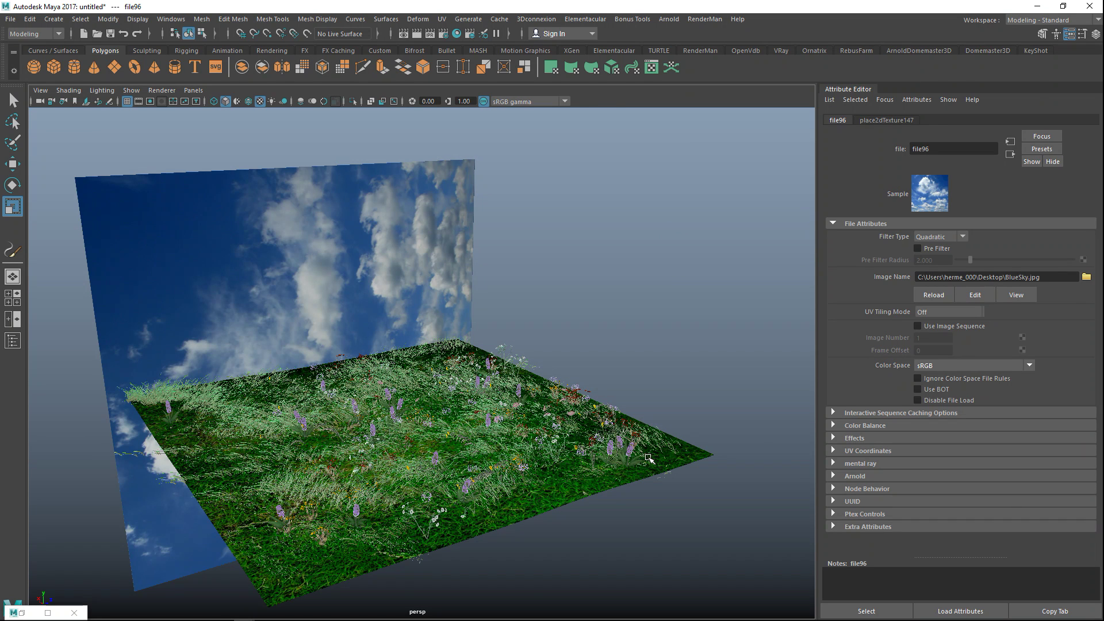
Rotate the backdrop plane a quarter turn so the clouds lie horizontally, and raise it above the meadow
left_click(248, 242)
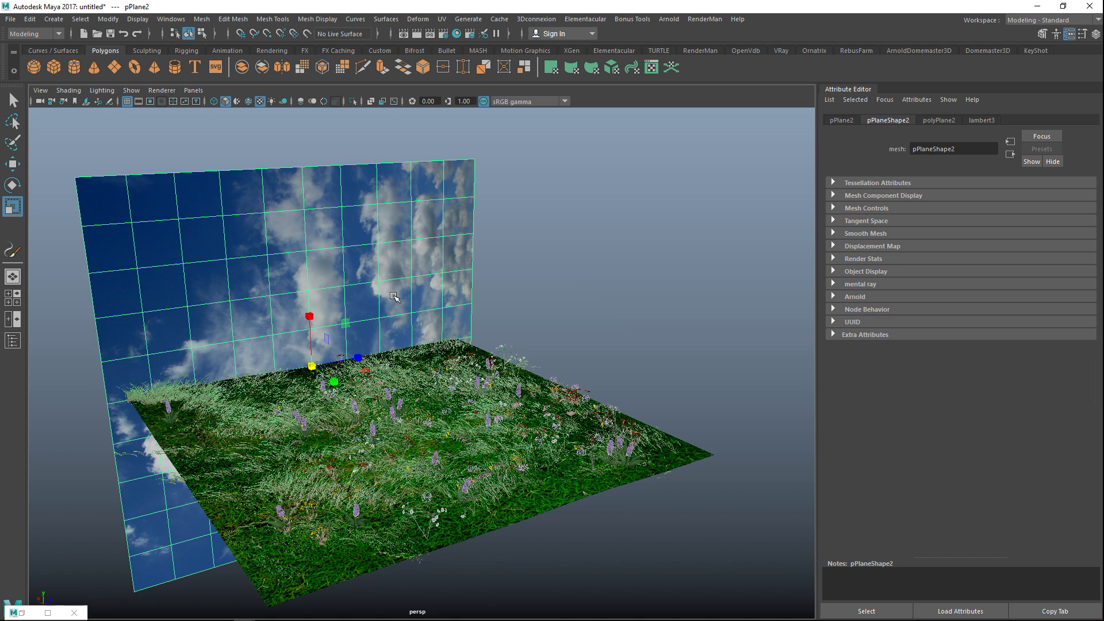
key("e")
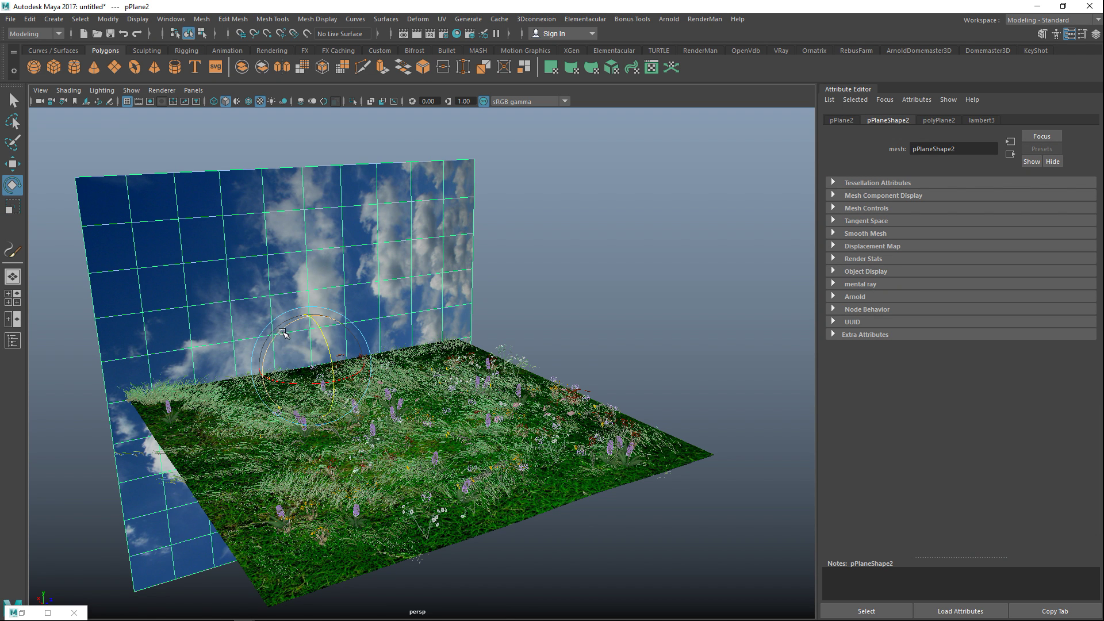
left_click_drag(279, 334, 352, 318)
key("w")
left_click_drag(314, 418, 310, 258)
Check the backdrop in the four-view layout and examine the flowers against the sky up close in perspective
left_click(13, 297)
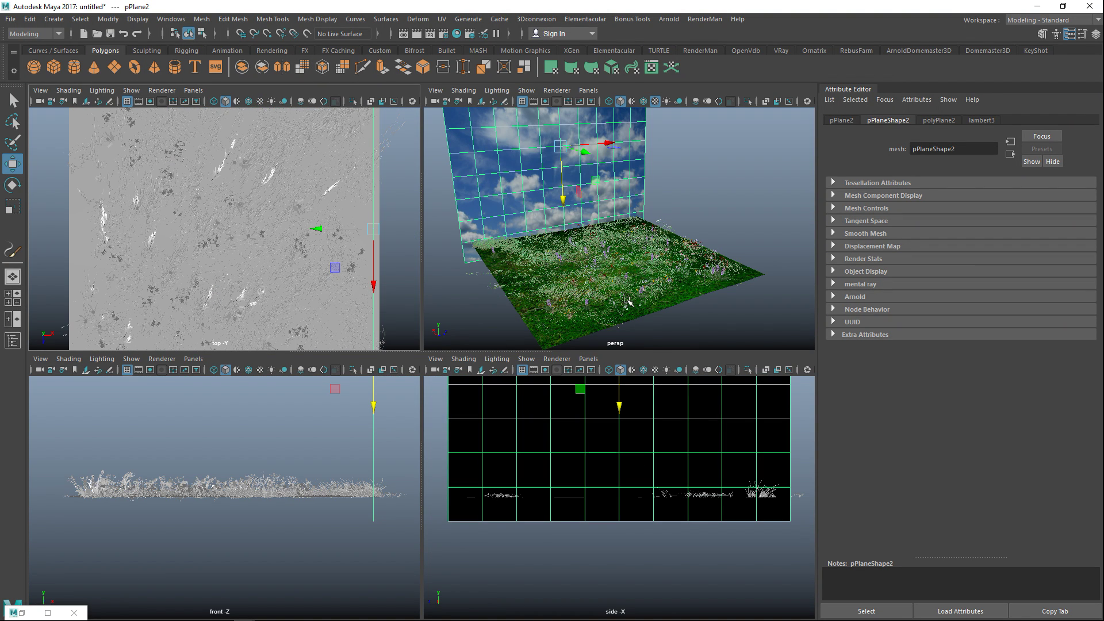
key("space")
scroll(564, 396, "up", 5)
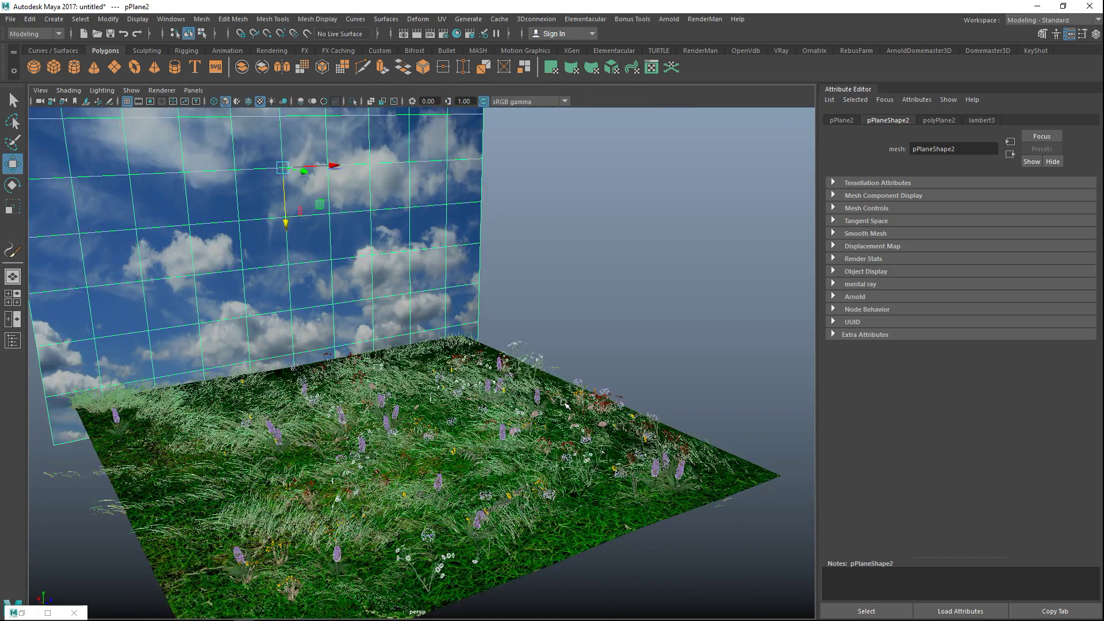
left_click_drag(470, 448, 457, 379, "alt")
scroll(456, 380, "up", 8)
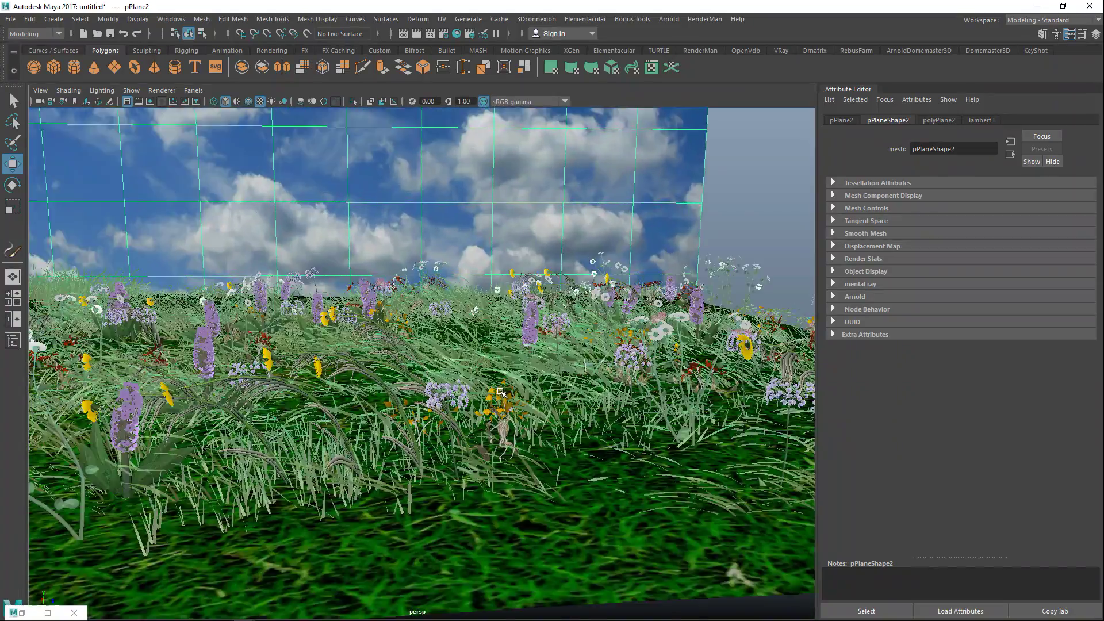
scroll(520, 409, "up", 3)
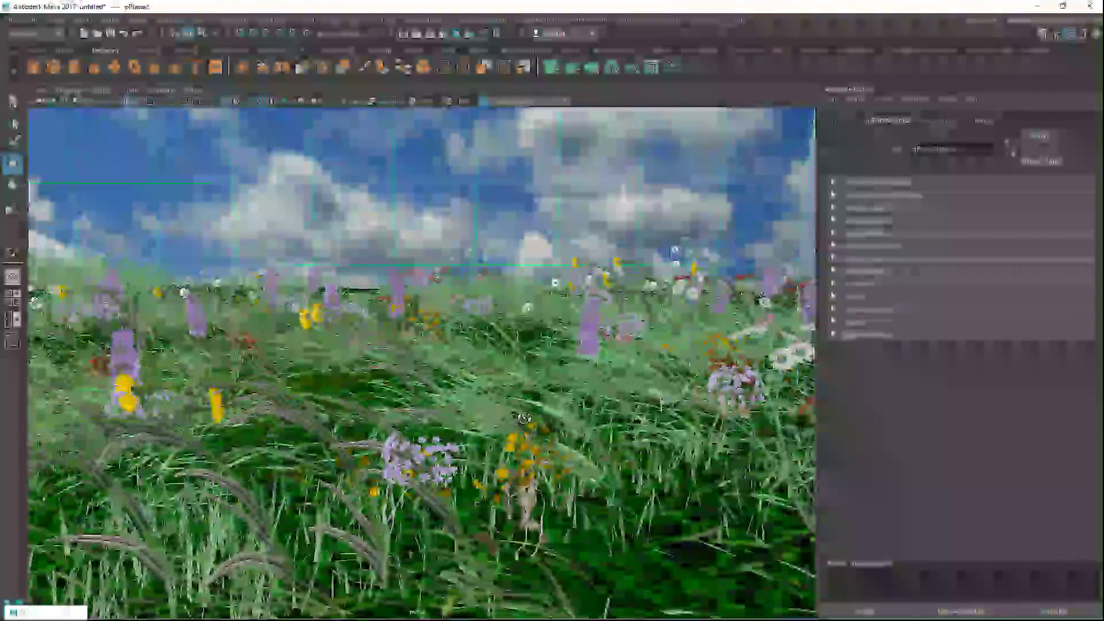
scroll(521, 415, "up", 3)
scroll(522, 420, "up", 2)
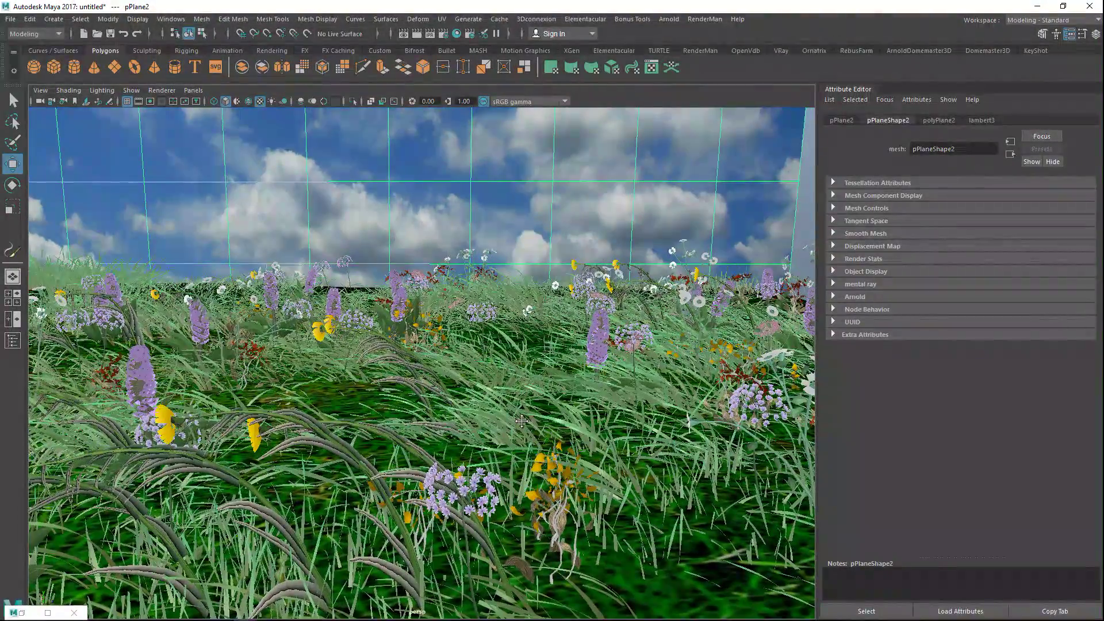
Lower the sky backdrop plane so that its bottom part extends below the meadow
left_click_drag(521, 421, 518, 422, "alt")
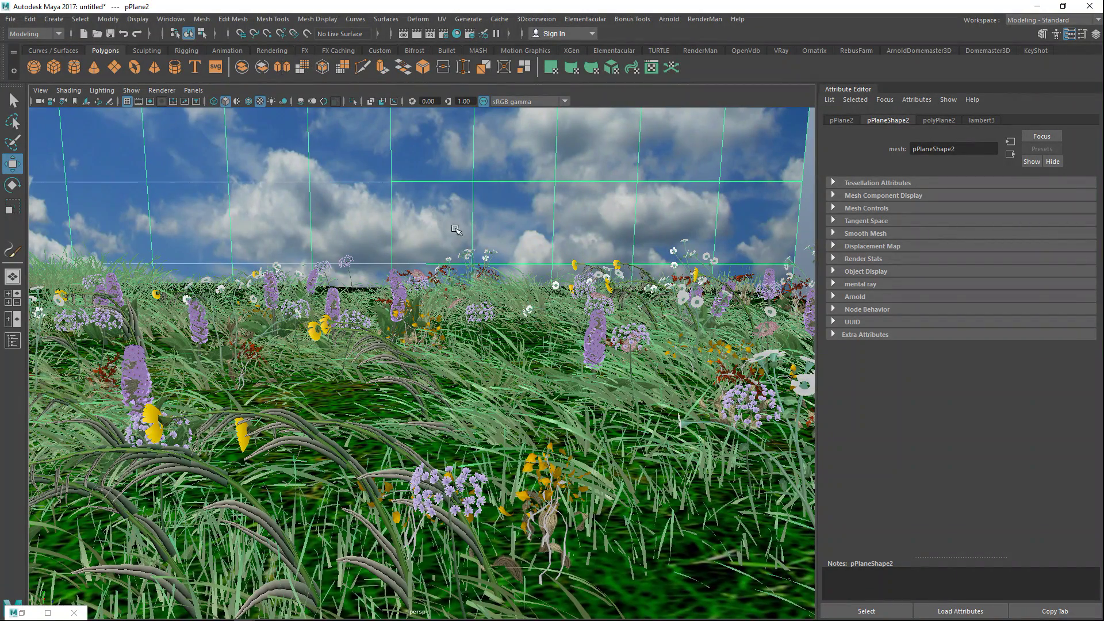
scroll(413, 221, "down", 5)
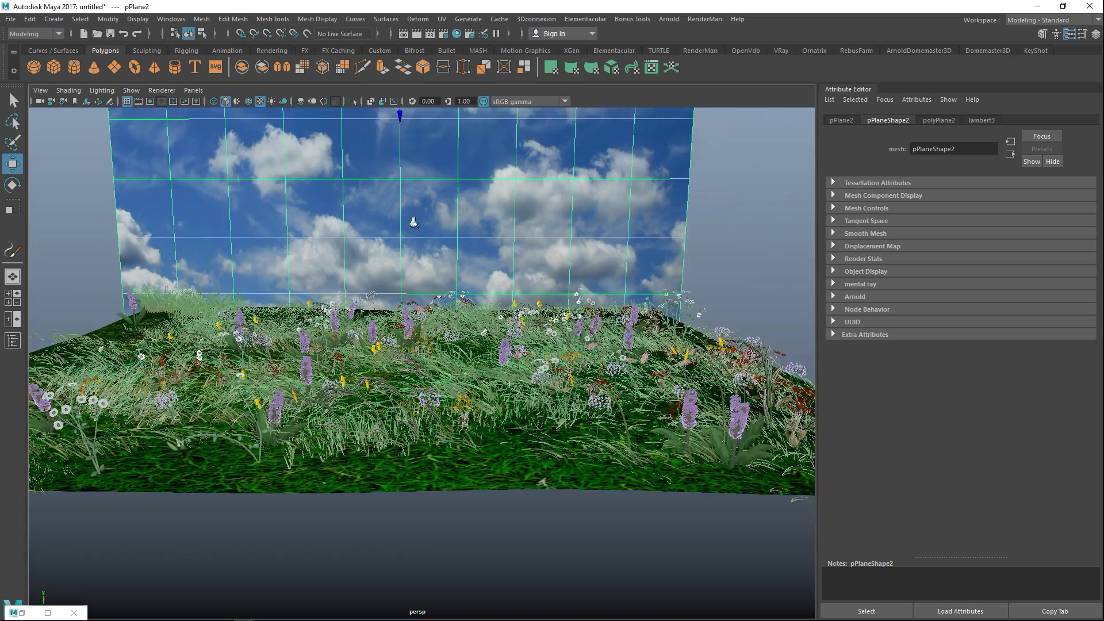
left_click_drag(404, 151, 380, 412)
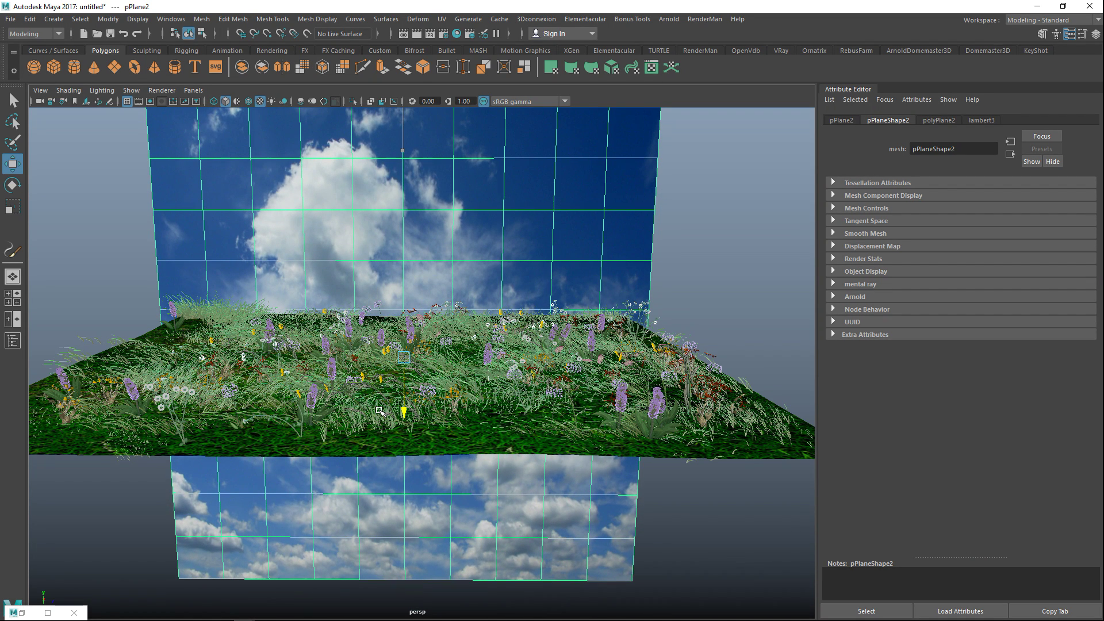
Assign a new Lambert material to the backdrop plane and connect a file texture to its color
right_click(441, 232)
left_click(436, 525)
left_click(474, 312)
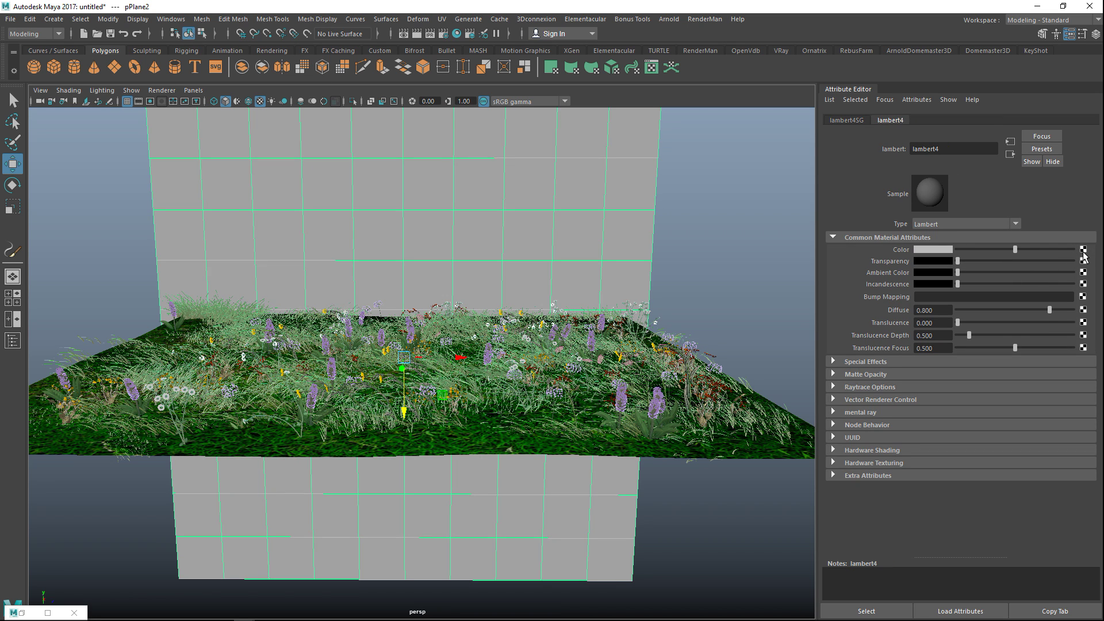
left_click(1085, 249)
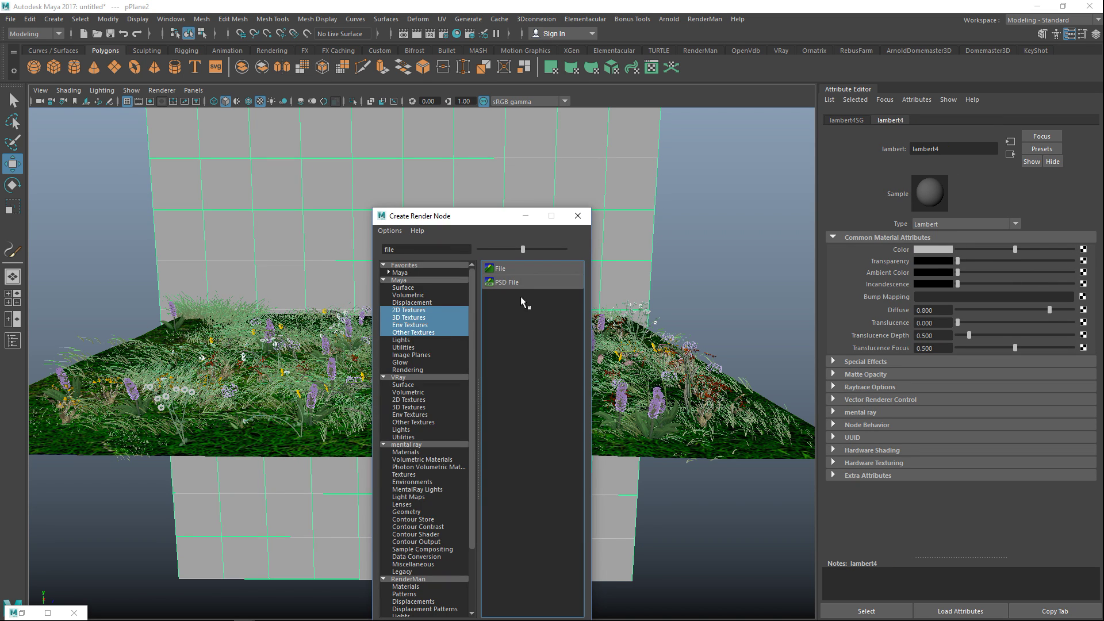
left_click(499, 269)
Load Untitled-3.jpg, the green field with a cloudy sky, as the image of the backdrop's file texture
left_click(1087, 277)
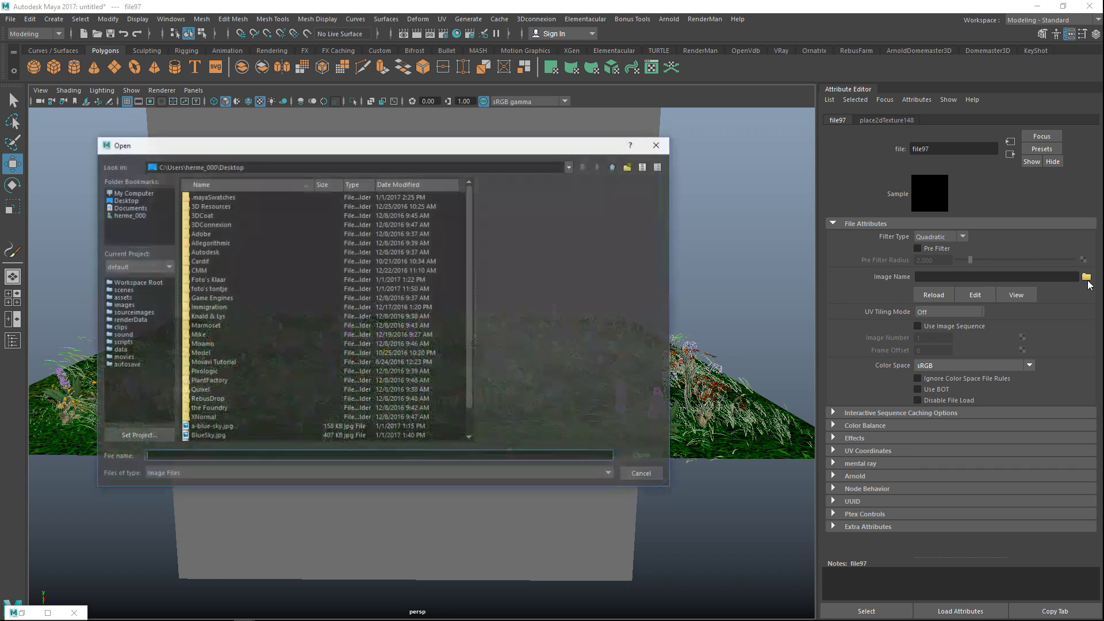
scroll(259, 401, "down", 1)
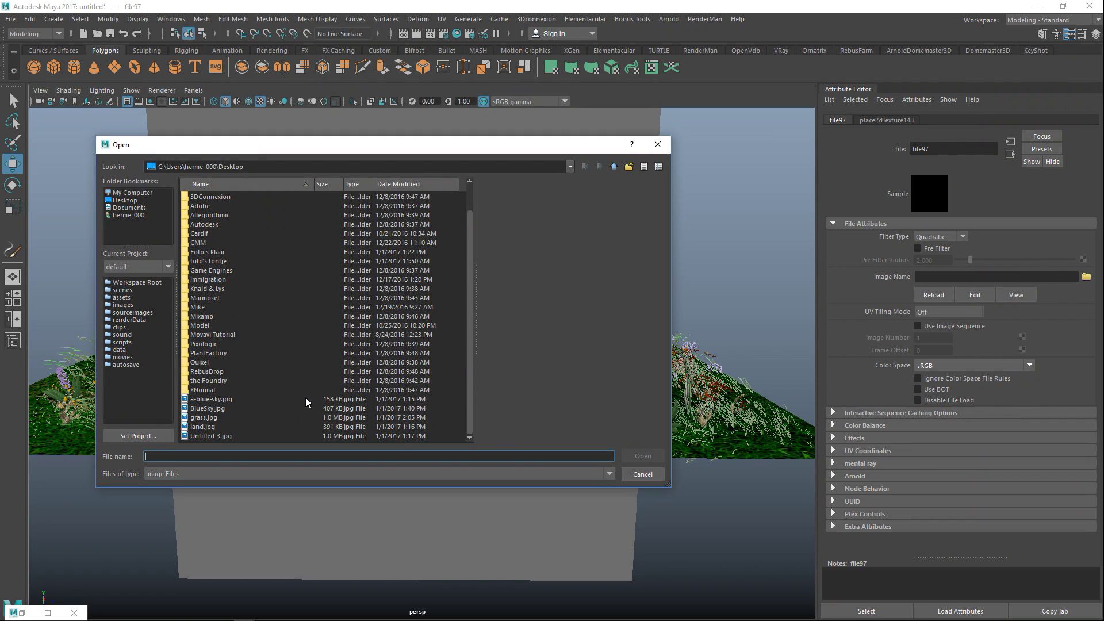
left_click(204, 429)
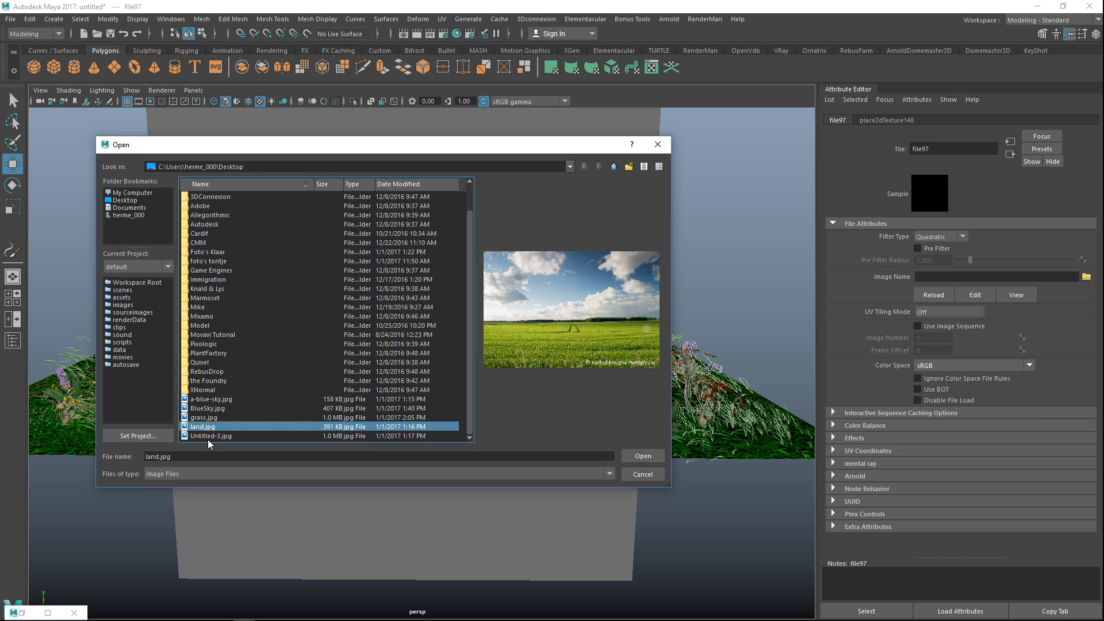
left_click(210, 436)
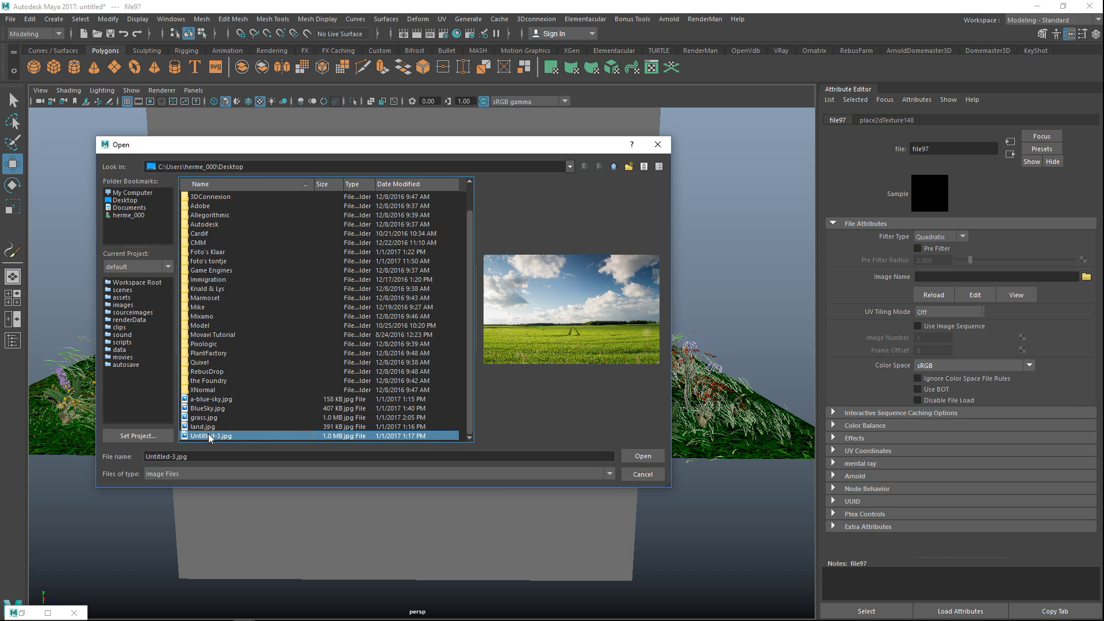
left_click(637, 456)
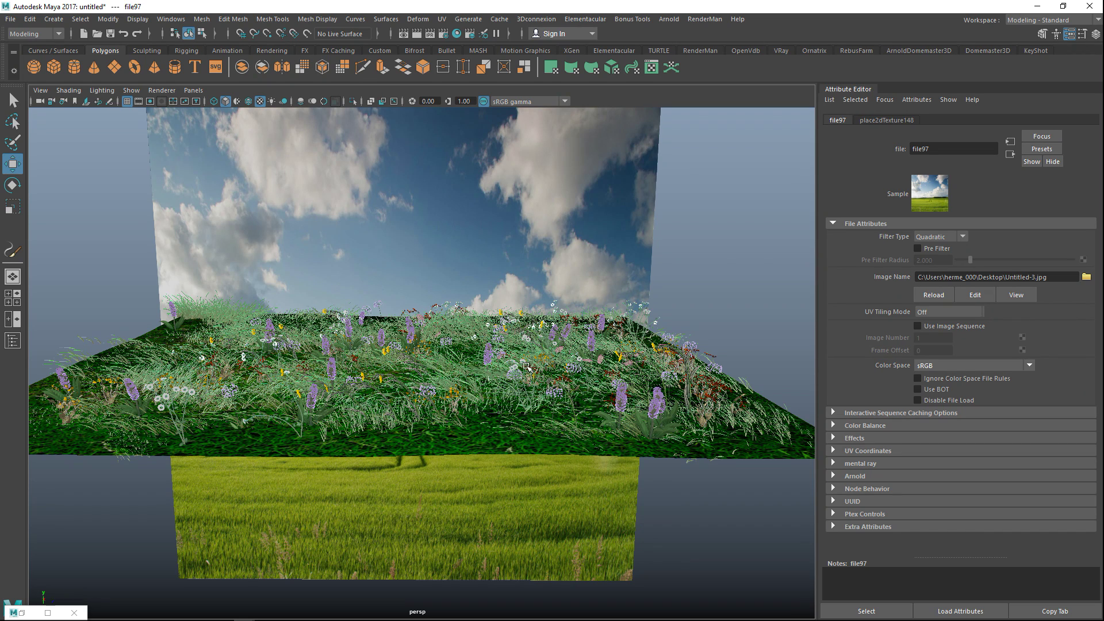
Raise the backdrop plane until the tree line in its image meets the far edge of the meadow
left_click(641, 244)
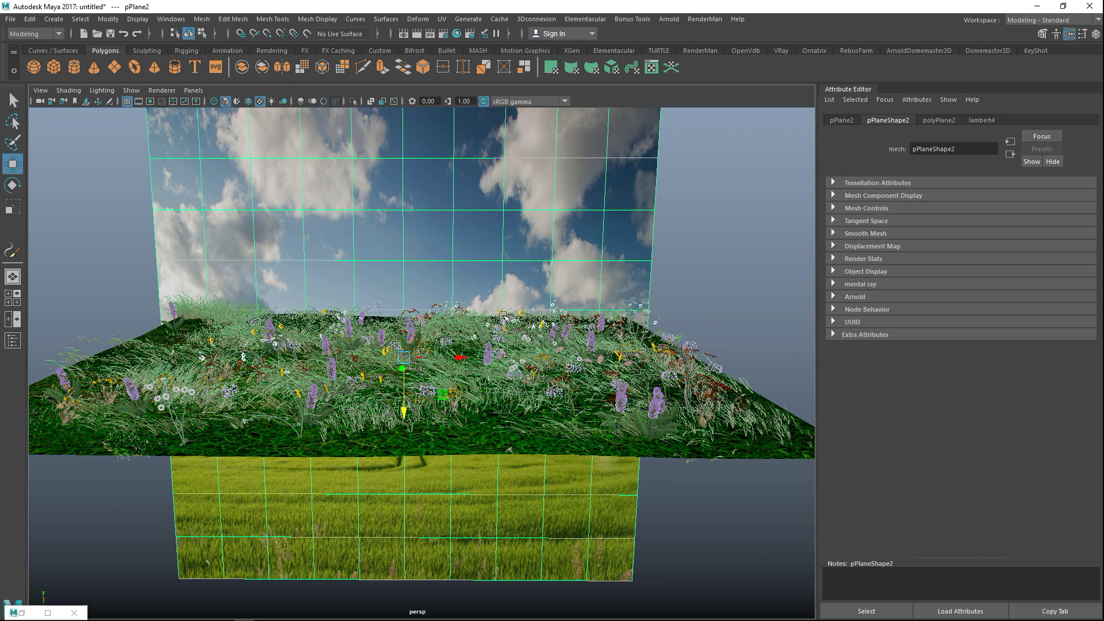
left_click_drag(403, 411, 402, 304)
mouse_move(422, 376)
left_mouse_down("alt")
mouse_move(424, 364)
mouse_move(425, 375)
left_mouse_up("alt")
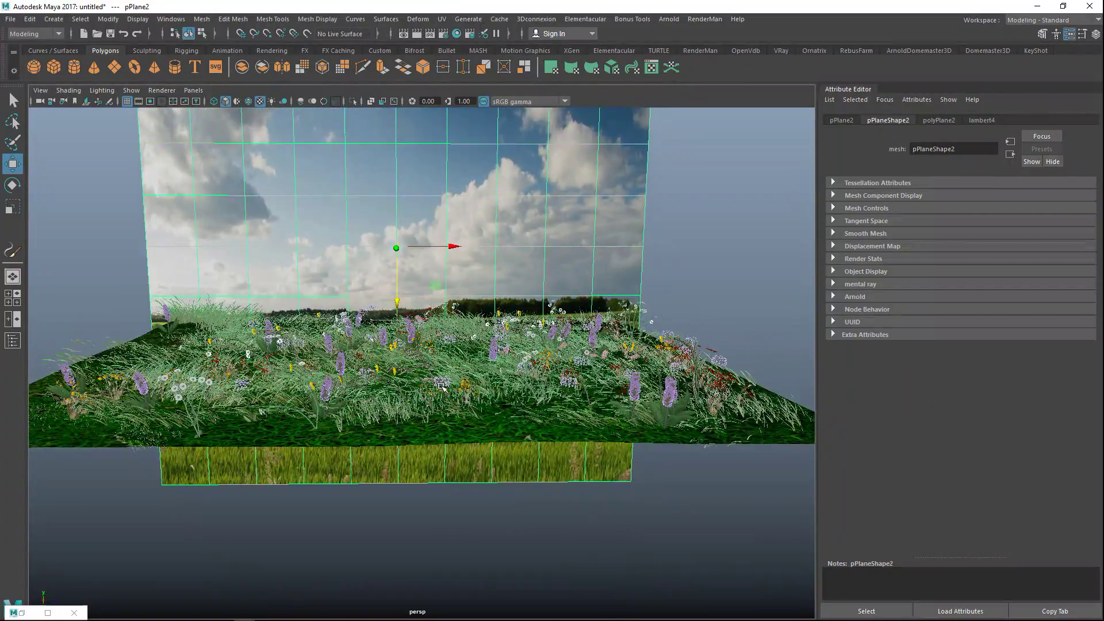
Frame a low close-up perspective view among the grasses and flowers, with the backdrop filling the background
scroll(441, 388, "up", 5)
middle_click_drag(452, 404, 479, 445, "alt")
left_click_drag(477, 448, 476, 441, "alt")
left_click_drag(475, 439, 474, 448, "alt")
scroll(475, 449, "up", 1)
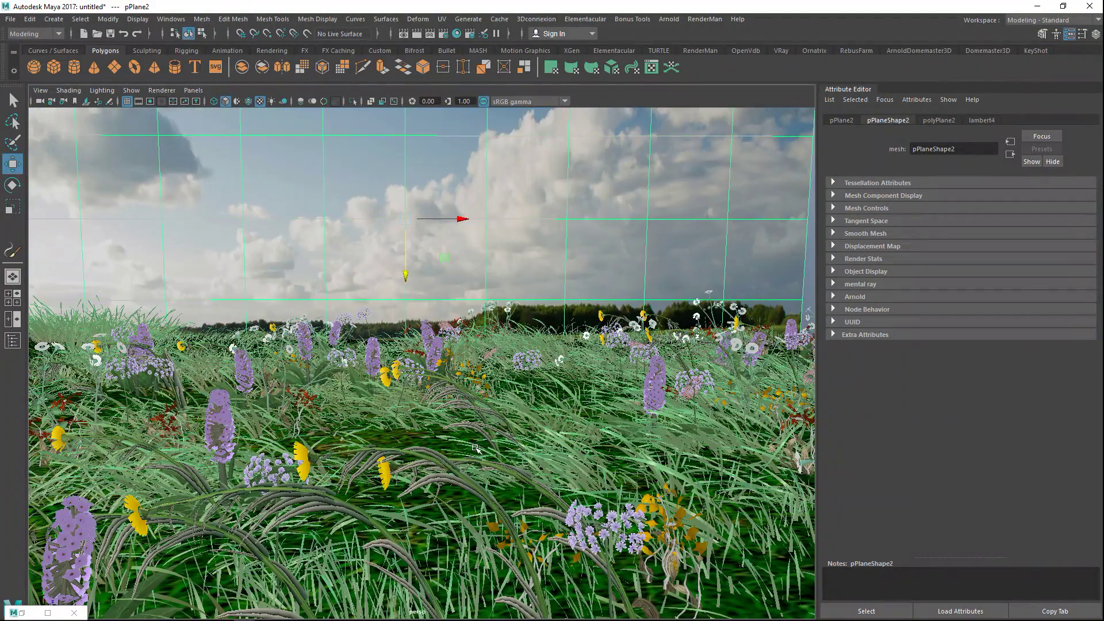
scroll(477, 452, "up", 1)
left_click_drag(479, 460, 484, 451, "alt")
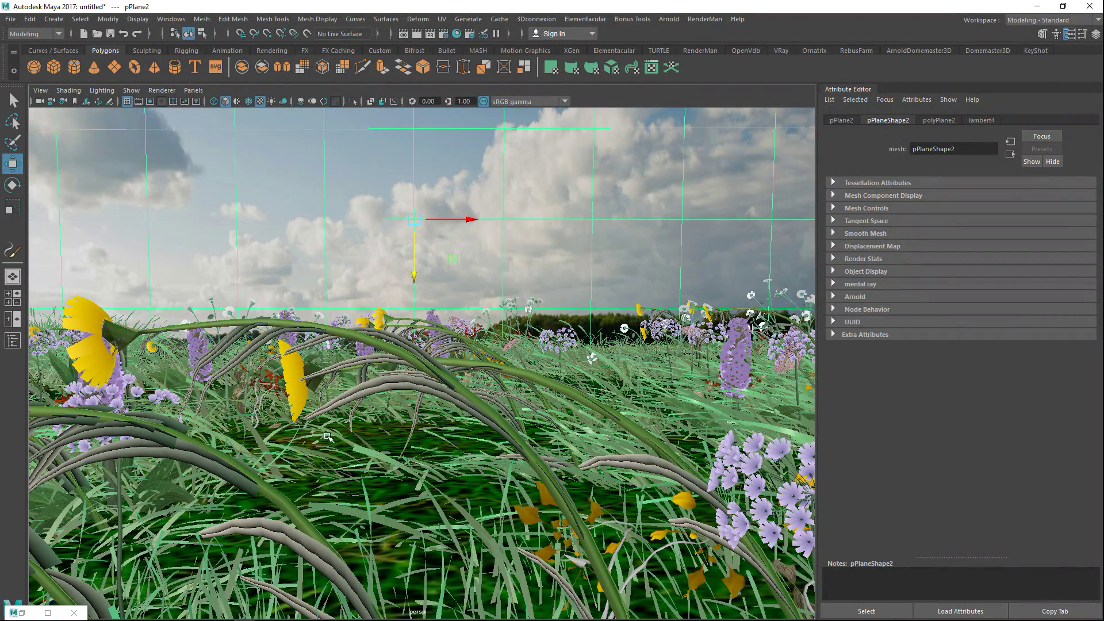
Save the current perspective camera view as a bookmark named new
left_click(73, 612)
left_click(41, 90)
mouse_move(132, 295)
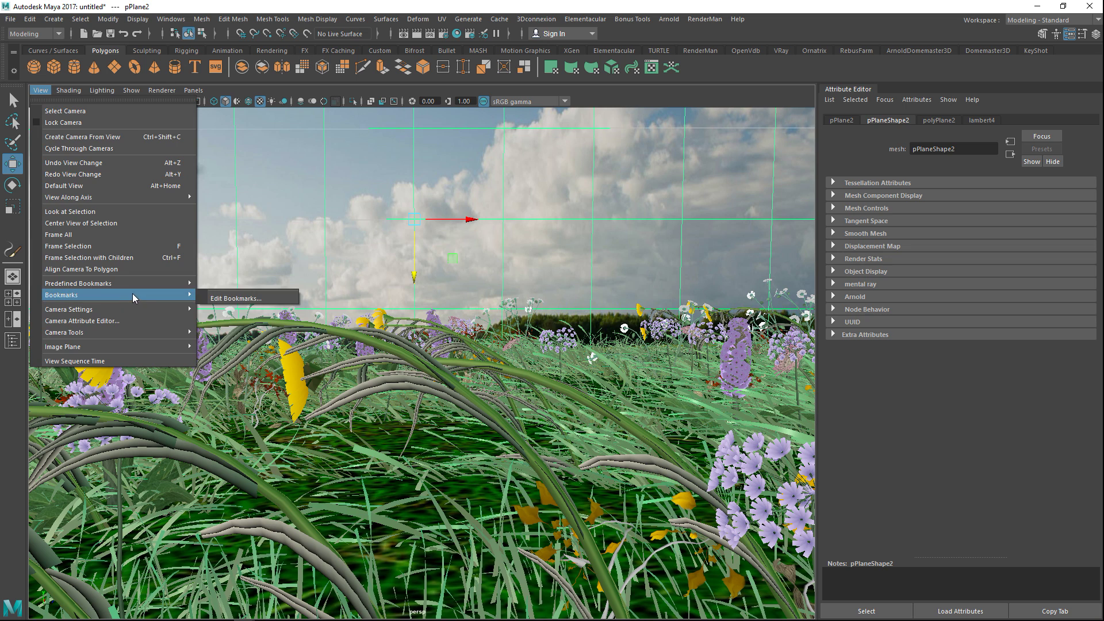
left_click(233, 299)
left_click(490, 354)
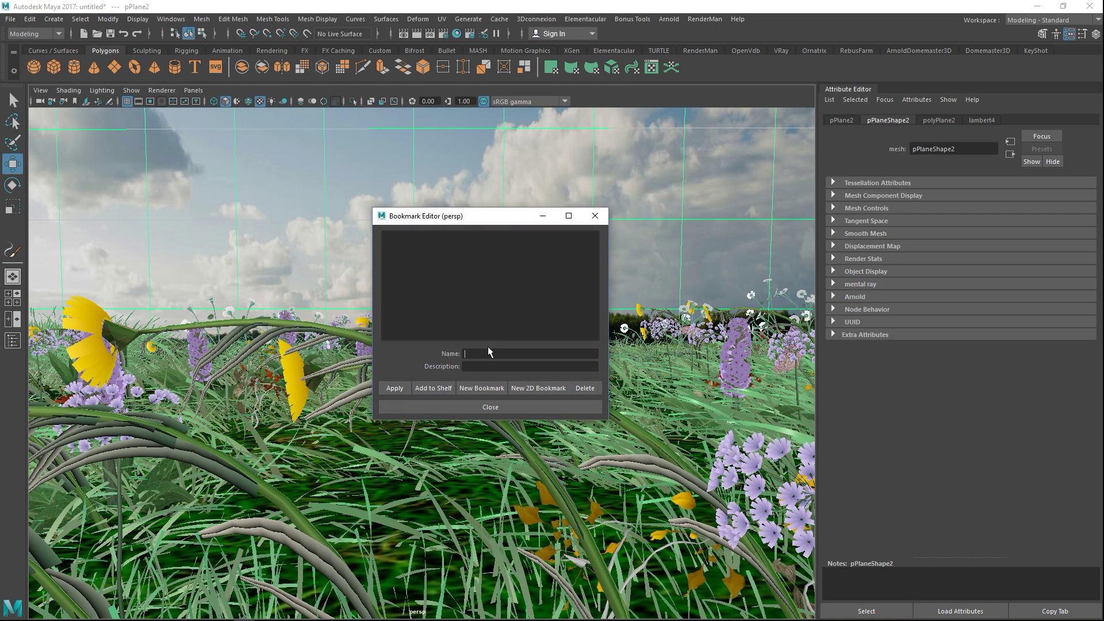
type("new")
left_click(425, 406)
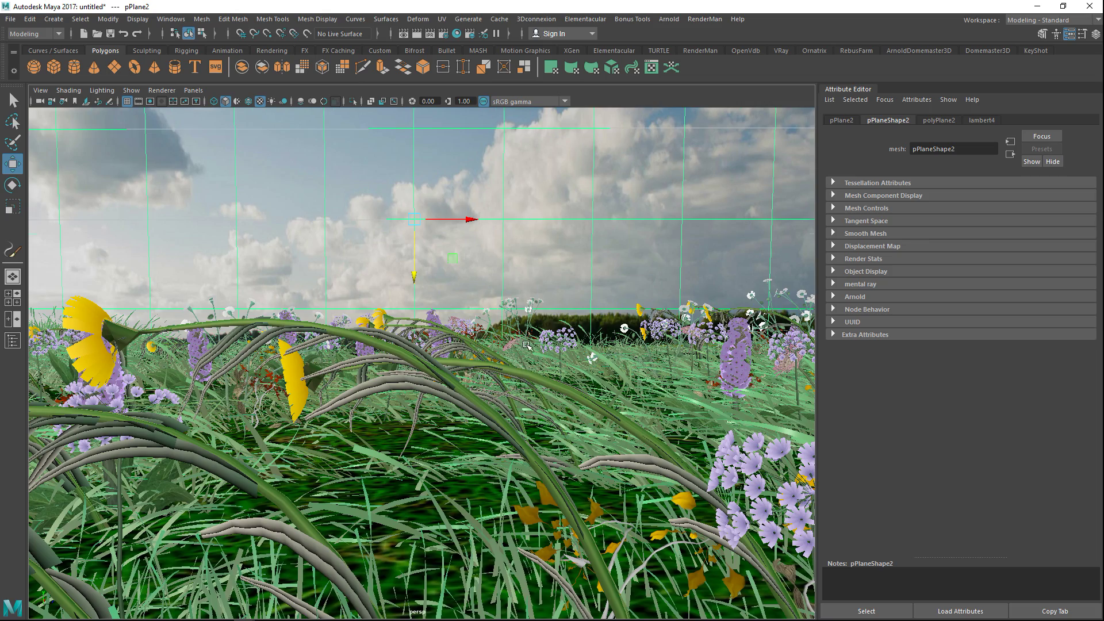
Frame the whole backdrop, deselect it, and set the render image size to the HD 1080 preset
key("f")
left_click(652, 253)
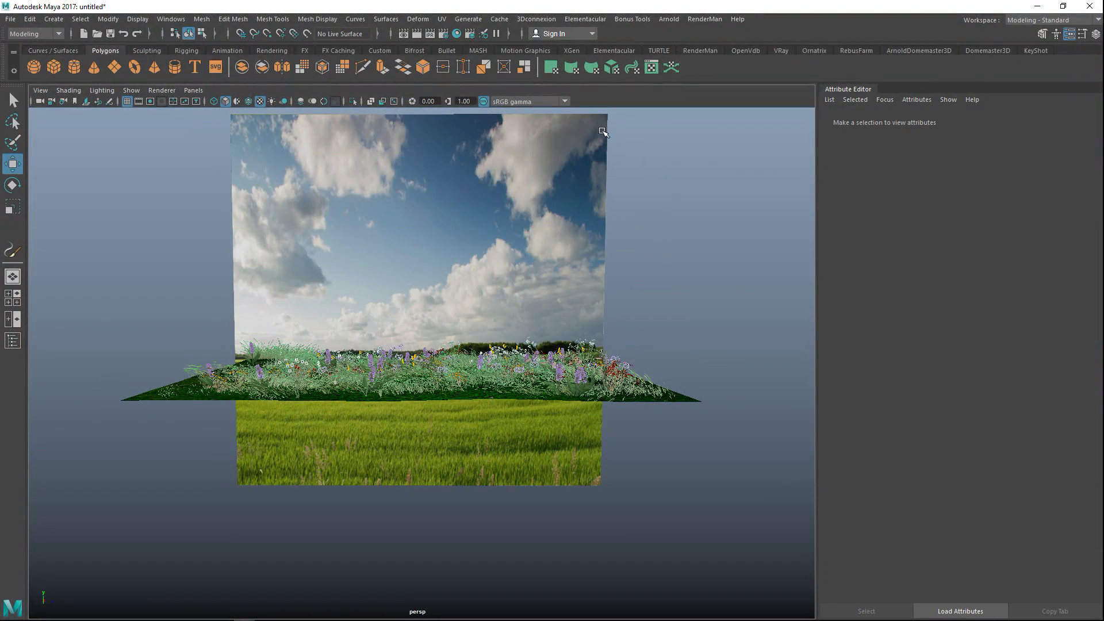
left_click(443, 35)
left_click_drag(150, 51, 244, 17)
scroll(277, 352, "down", 3)
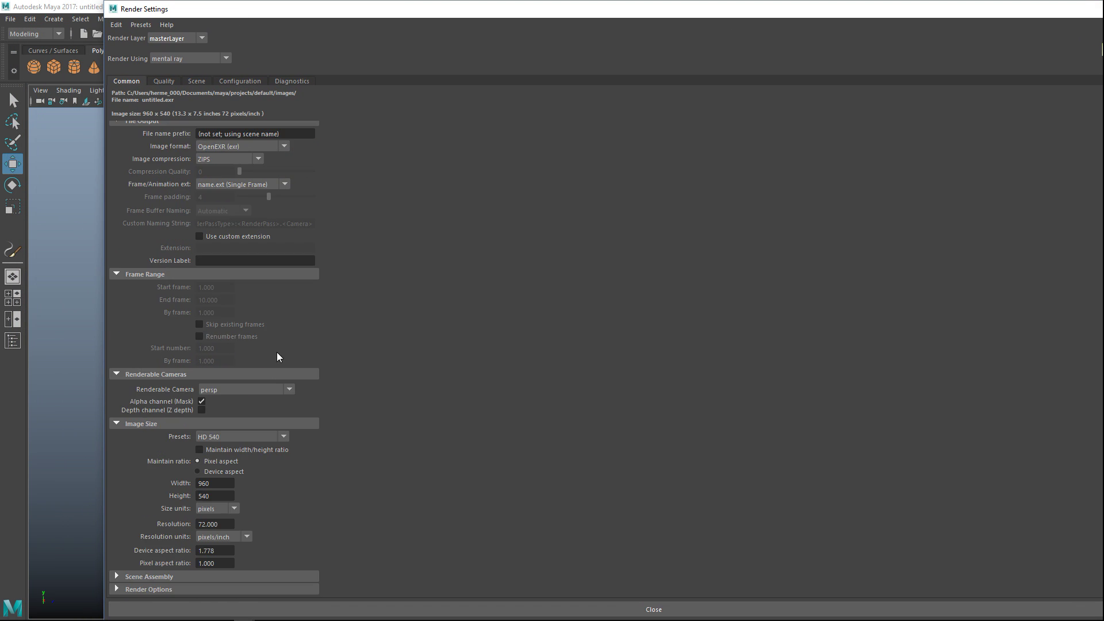
left_click(236, 439)
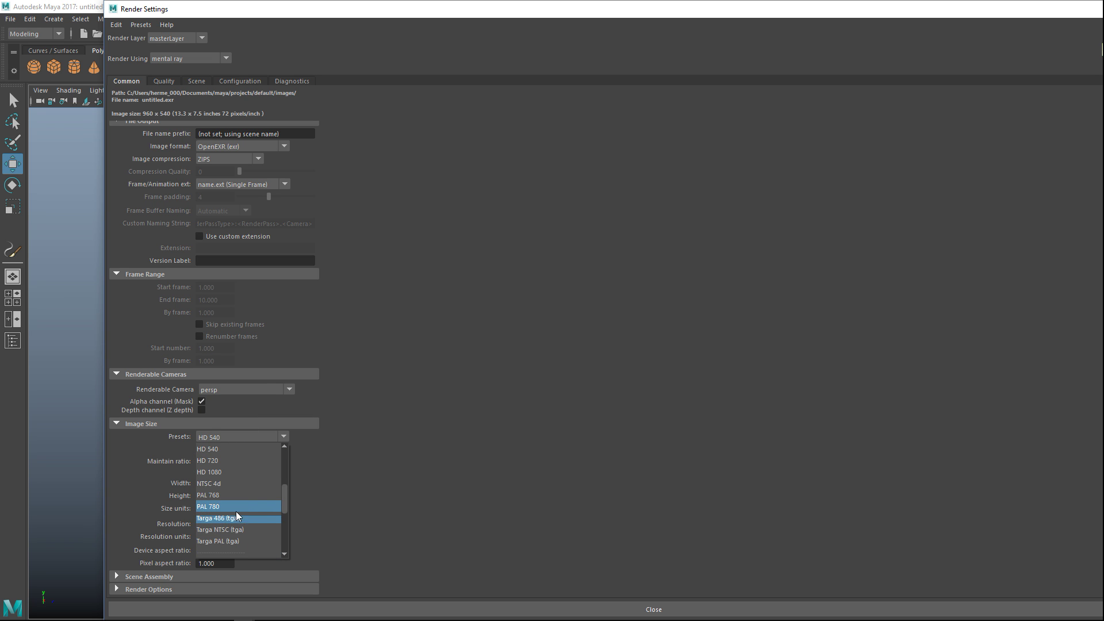
left_click(230, 473)
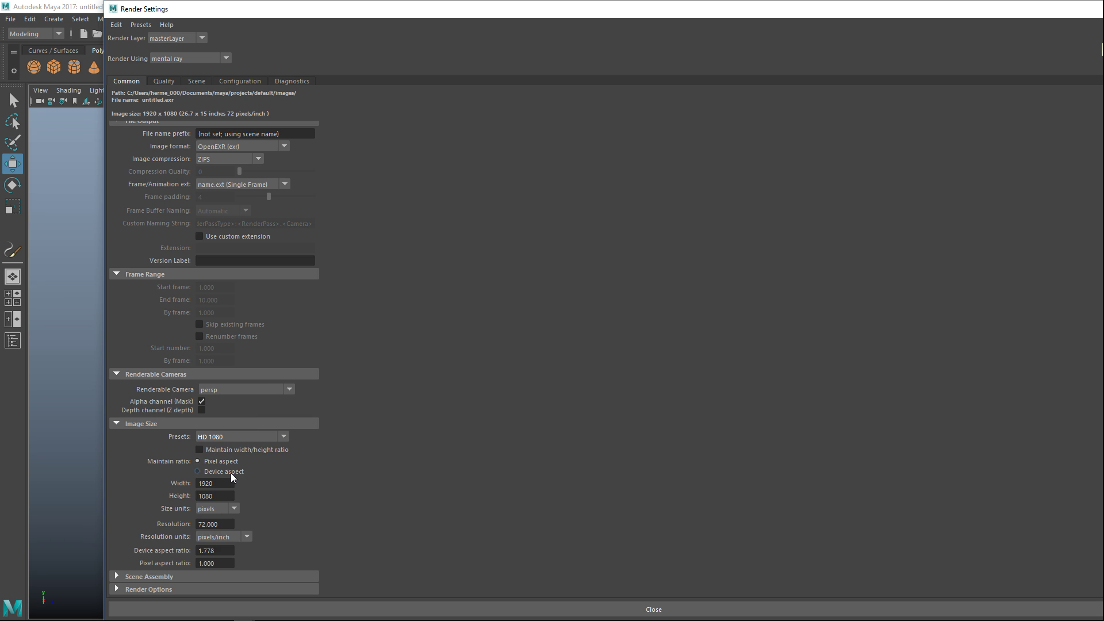
scroll(239, 340, "up", 2)
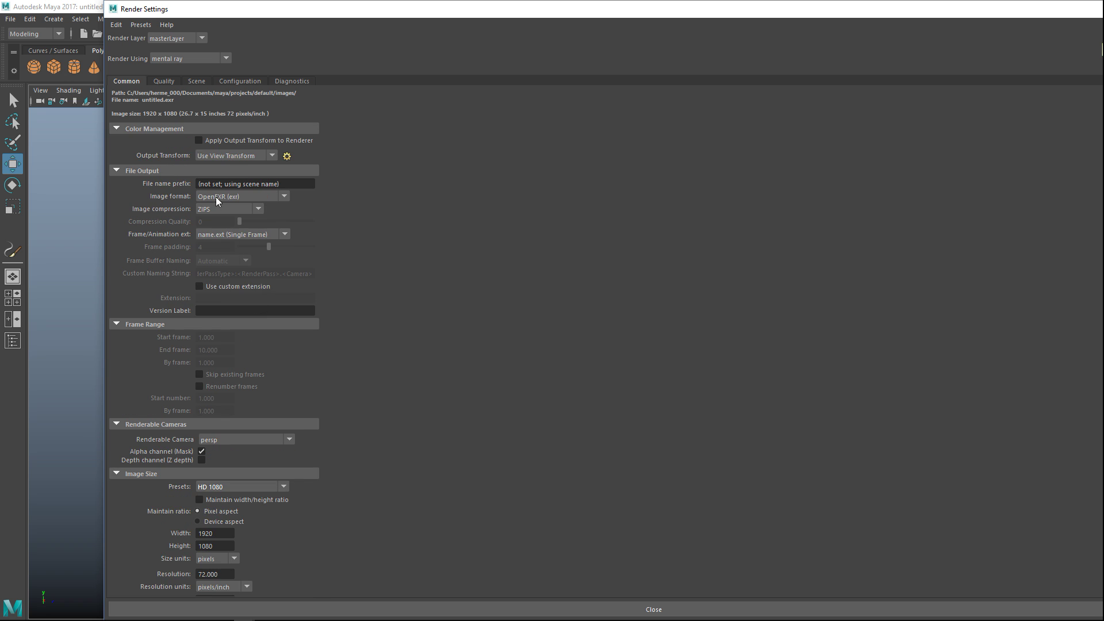
Review the mental ray quality and trace depth settings, and create a Physical Sun and Sky environment
left_click(162, 83)
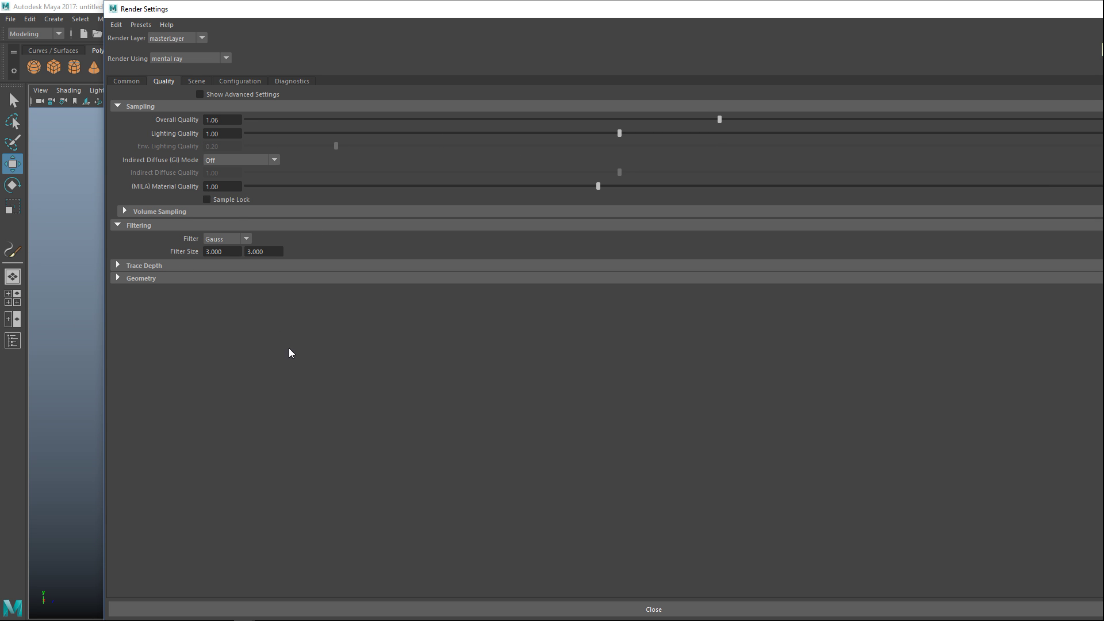
left_click(118, 266)
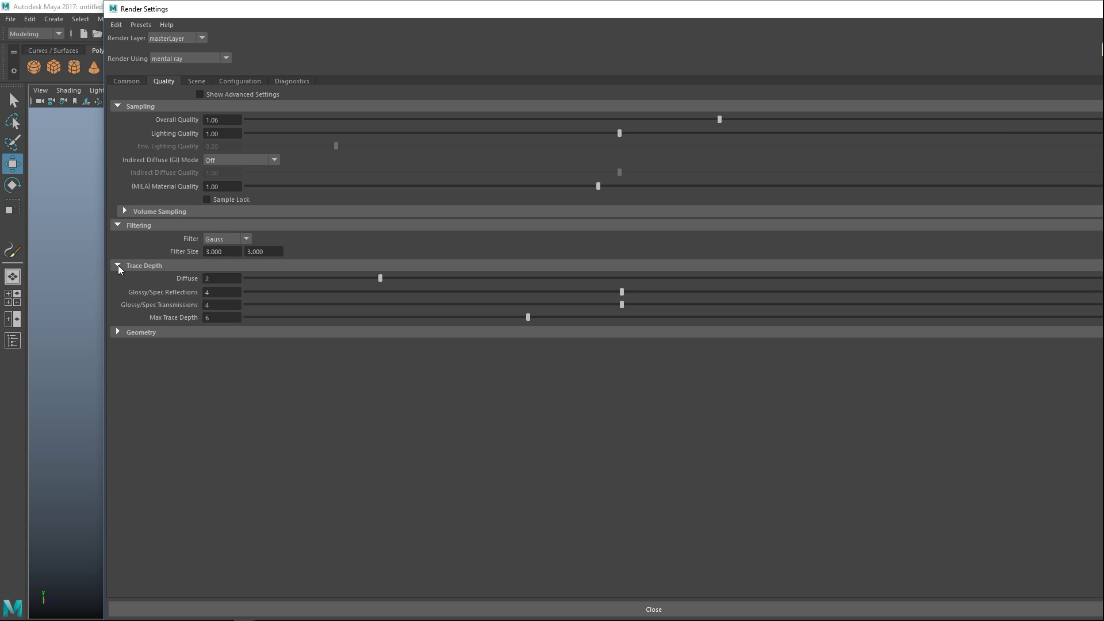
left_click(119, 266)
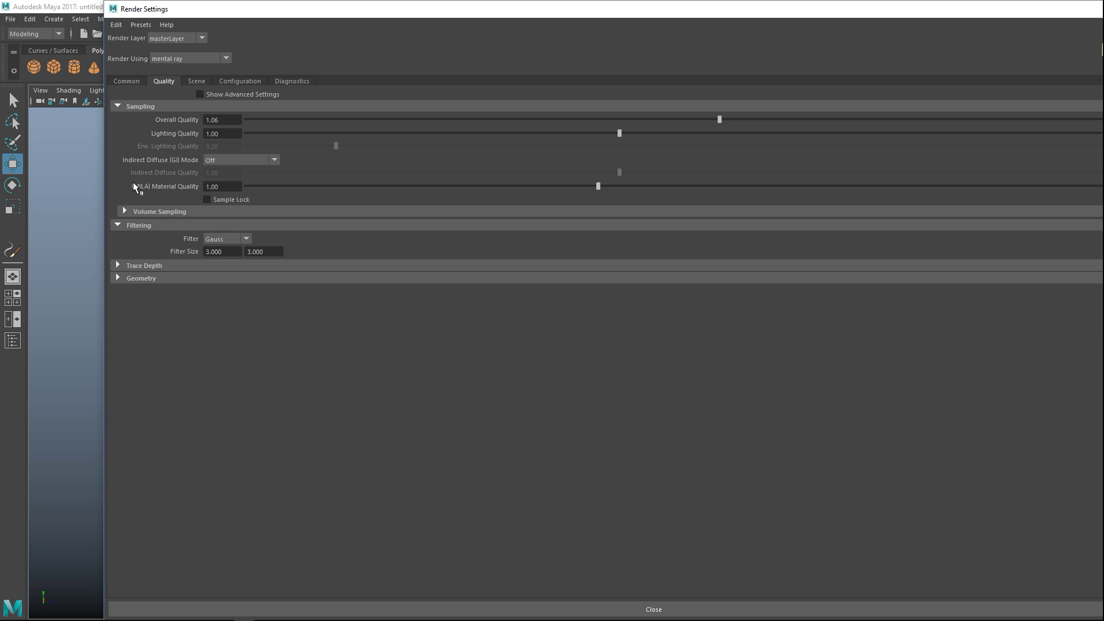
left_click(199, 82)
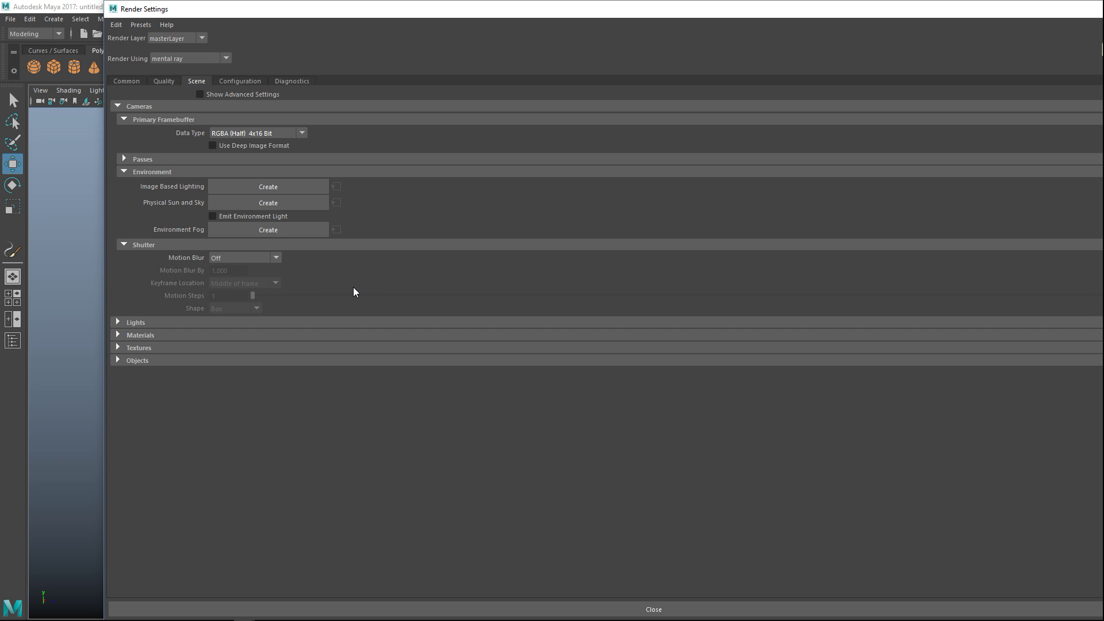
left_click(274, 208)
left_click_drag(980, 11, 600, 74)
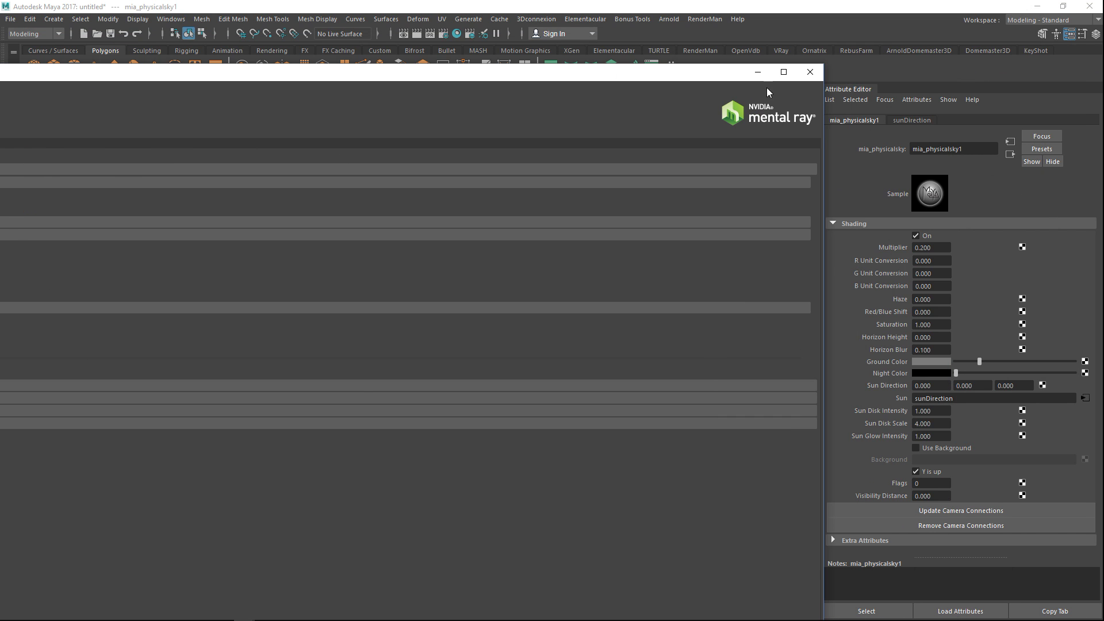
left_click(757, 73)
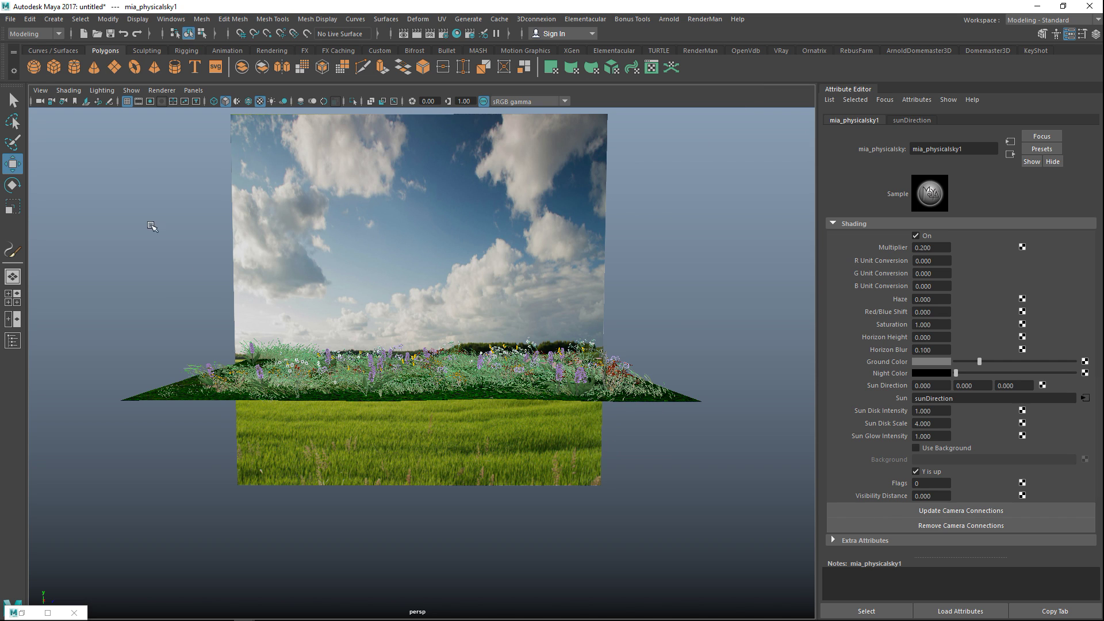
Restore the bookmarked close-up camera view of the meadow
left_click(40, 90)
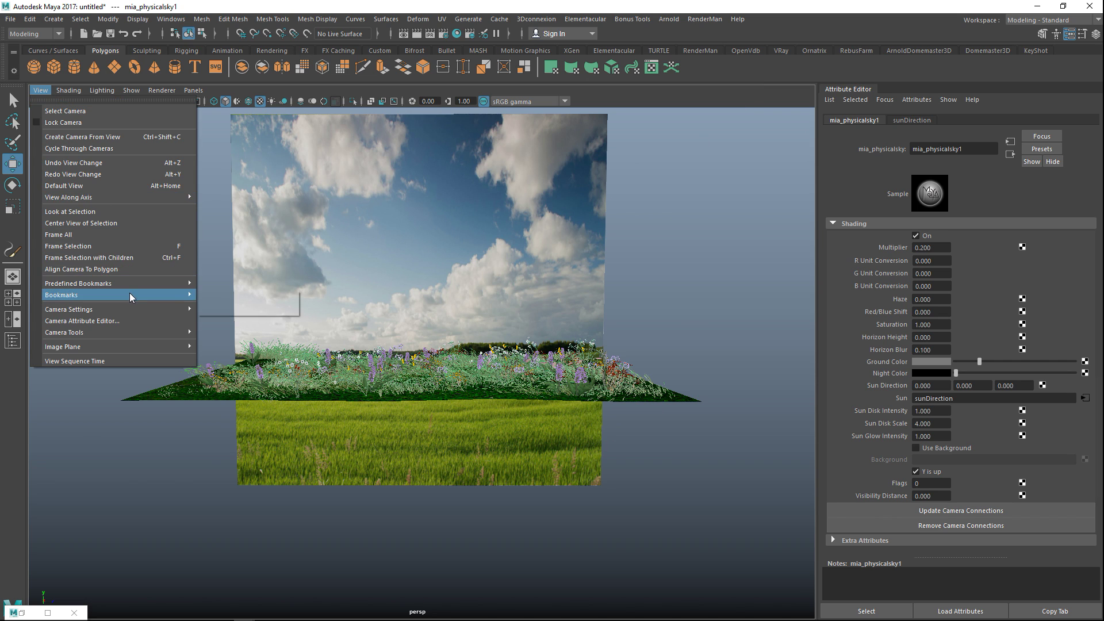
mouse_move(129, 293)
left_click(237, 295)
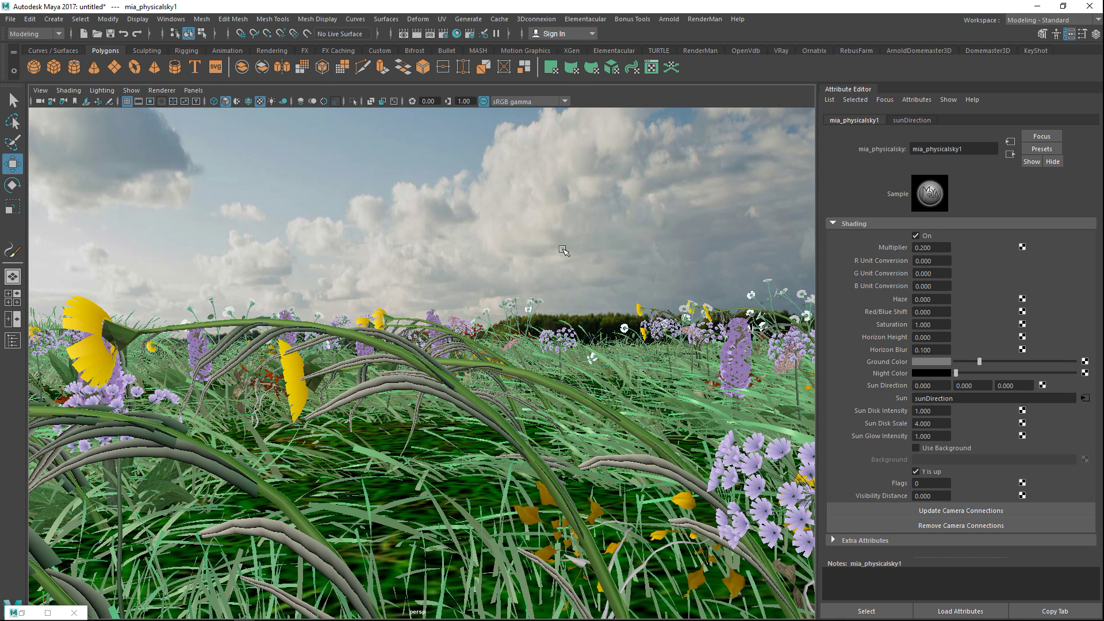